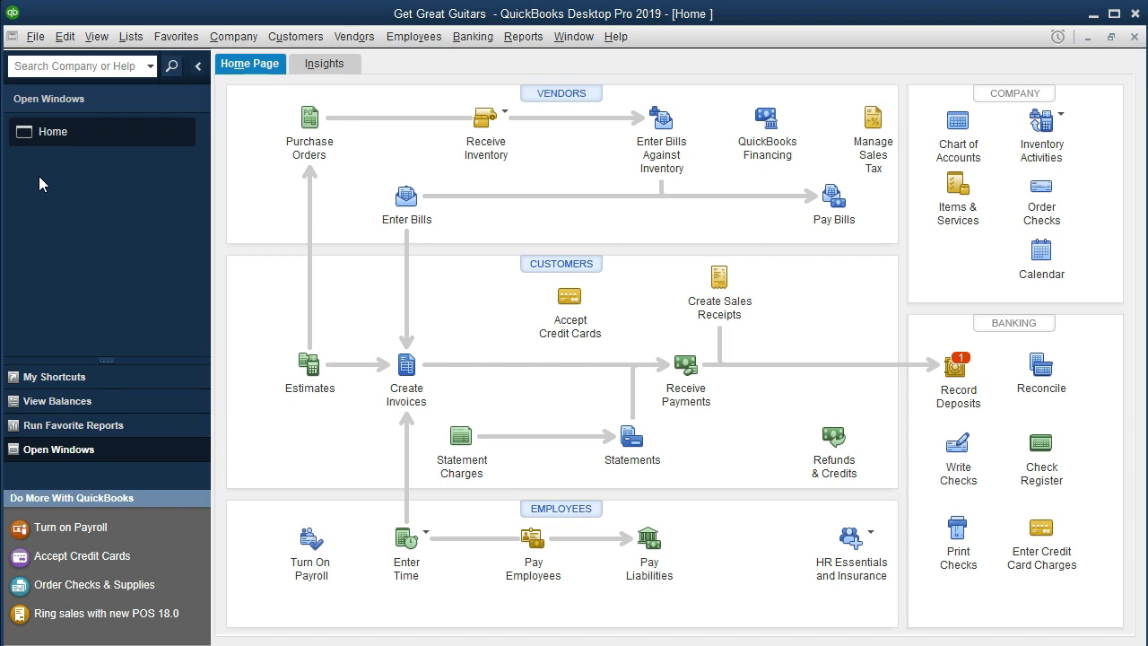
# Step: Open the standard Balance Sheet report from the company and financial reports
pyautogui.click(530, 46)
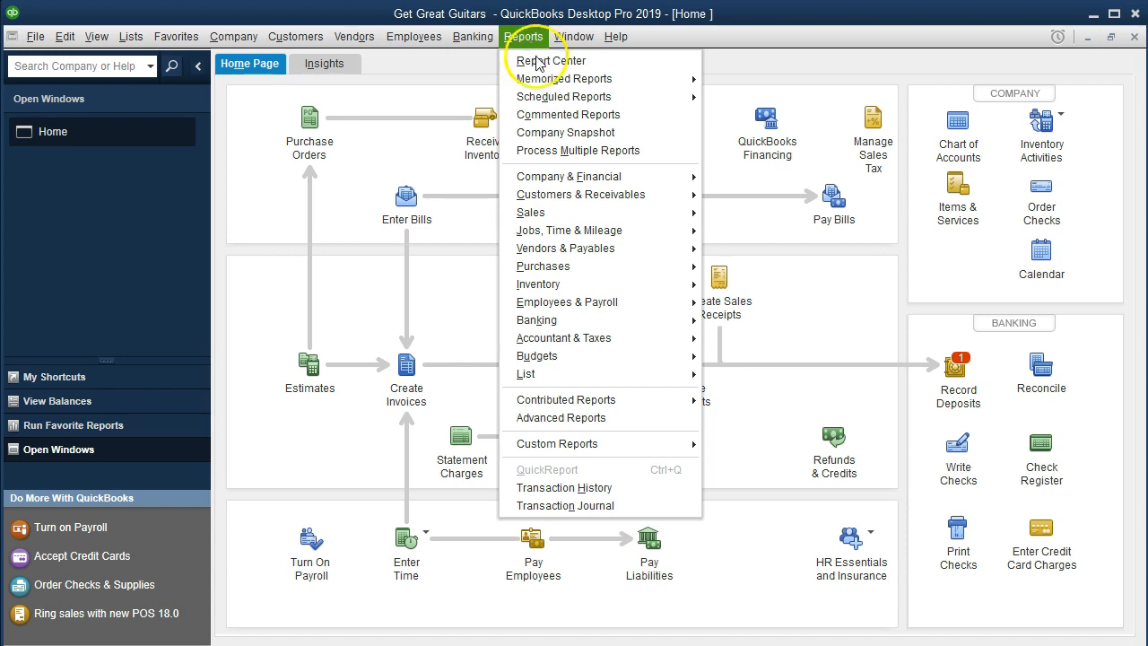
pyautogui.moveTo(588, 185)
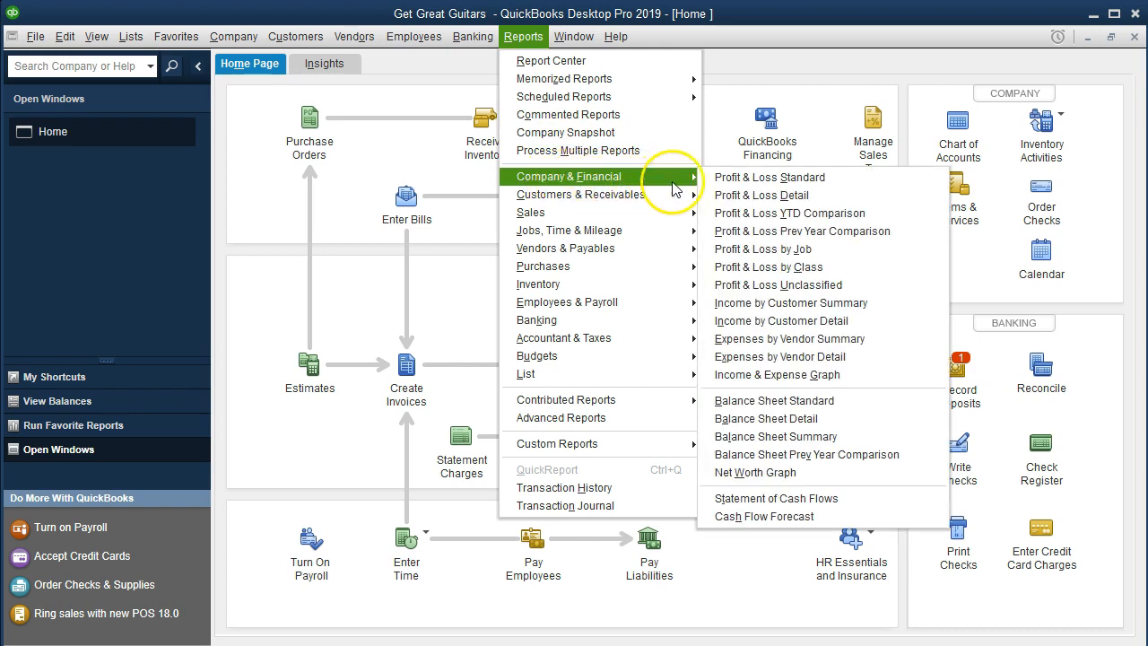
pyautogui.click(848, 406)
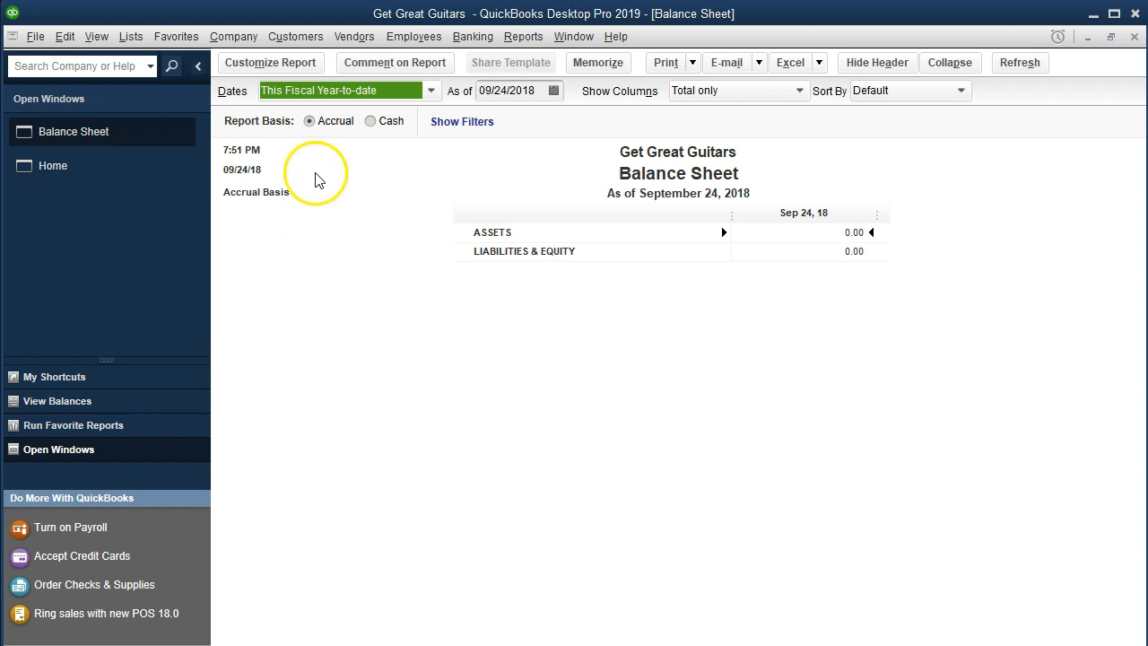
# Step: Customize the Balance Sheet's date range to run from 02/01/2019 to 02/28/2019 and apply it
pyautogui.click(314, 70)
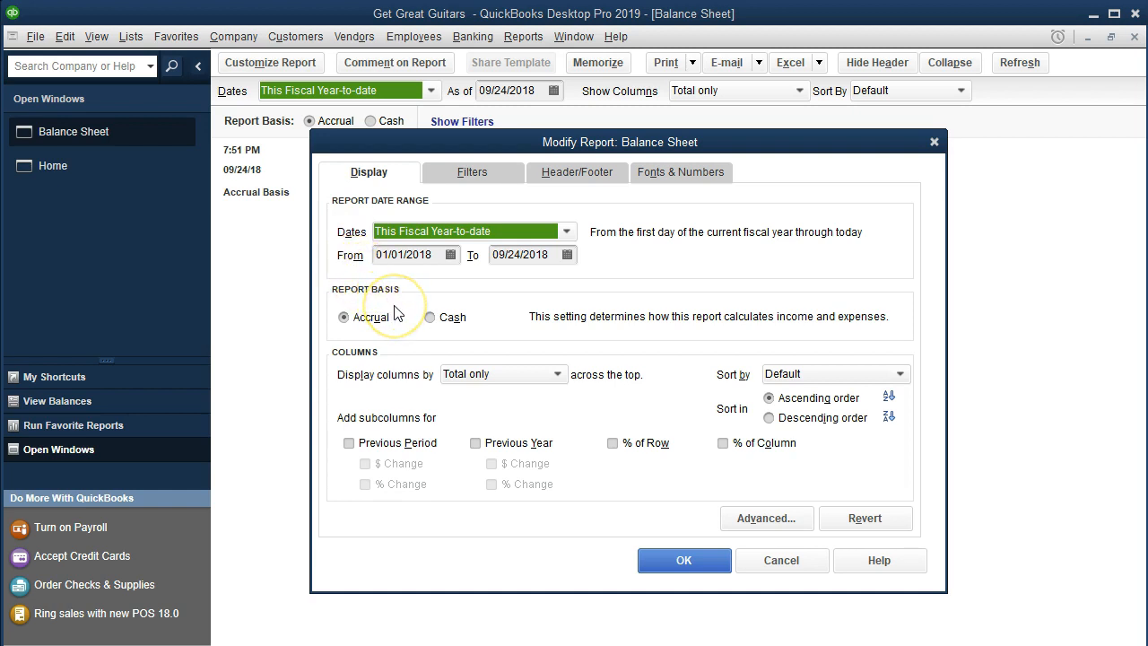
pyautogui.press('Tab')
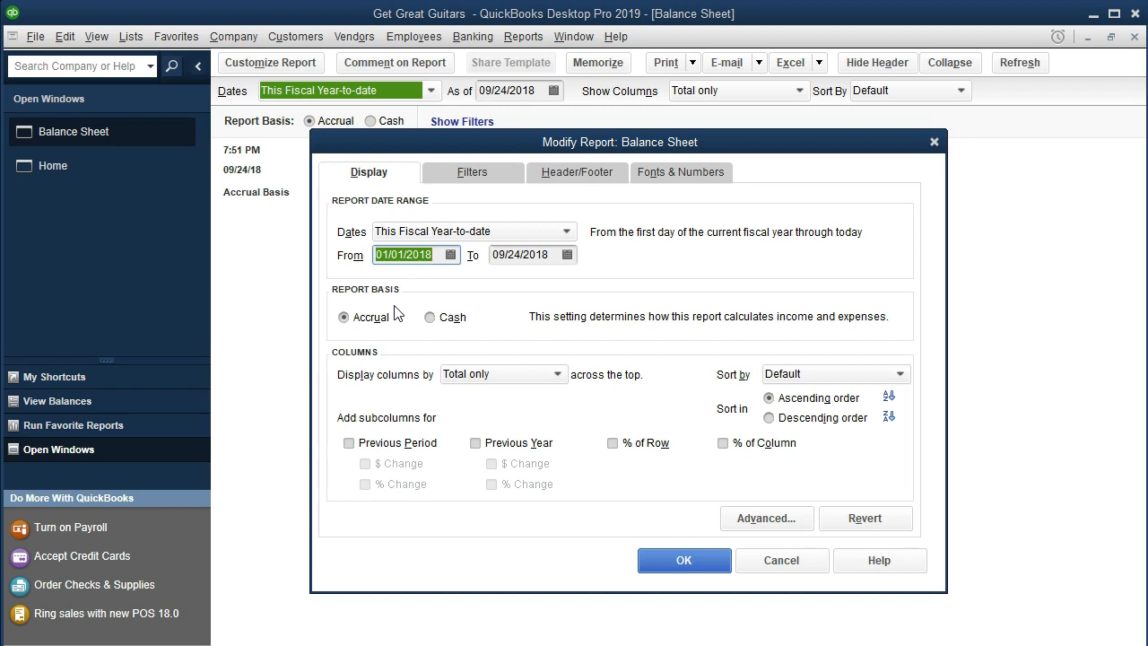
pyautogui.write('021')
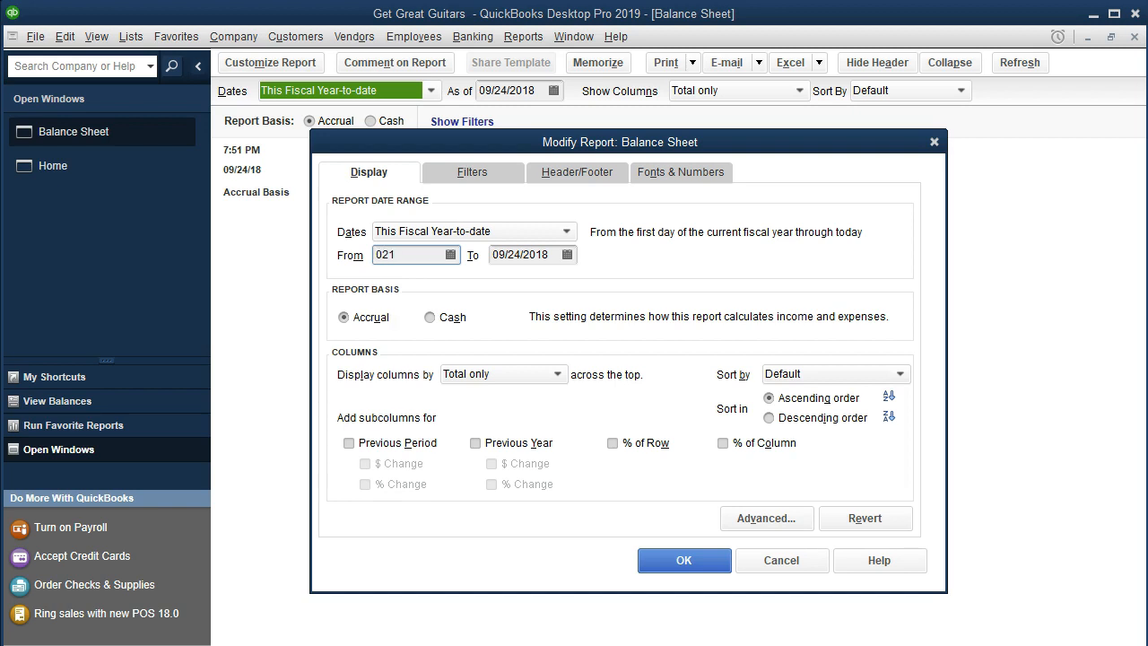
pyautogui.press('BackSpace')
pyautogui.write('0119')
pyautogui.press('Tab')
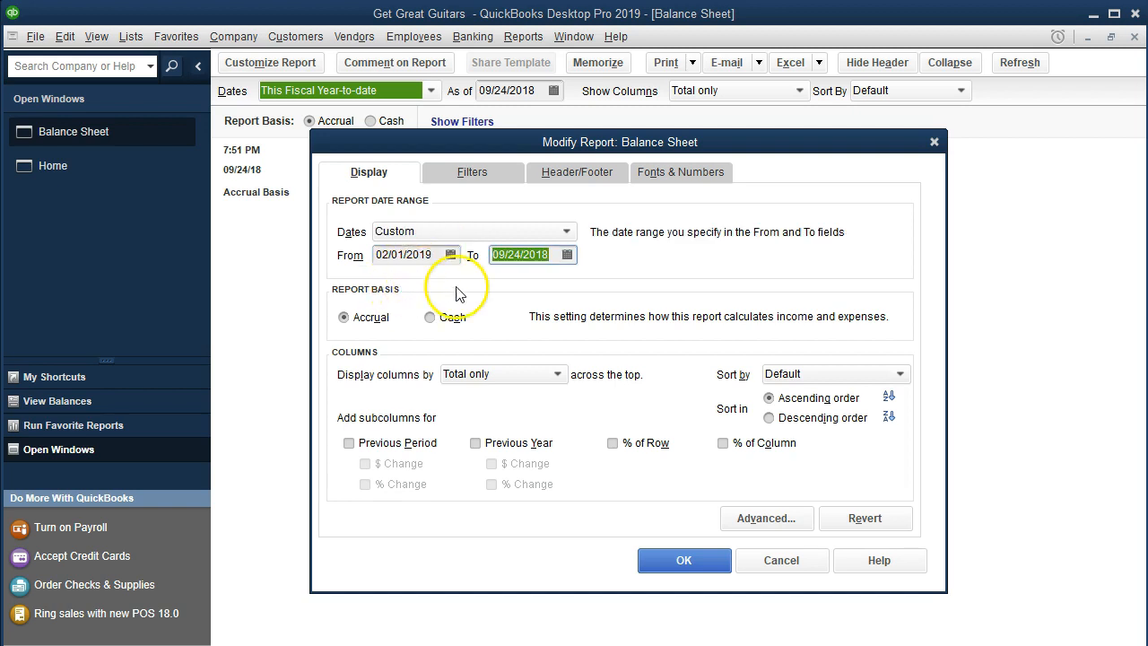
pyautogui.write('0')
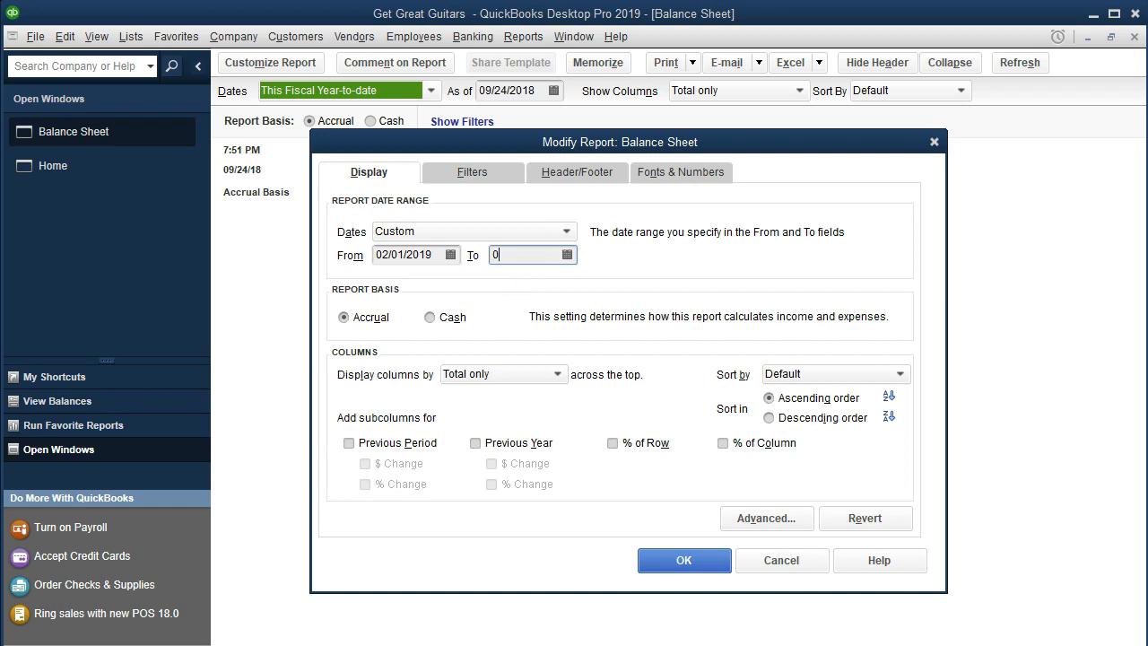
pyautogui.write('2/28/2019')
pyautogui.press('Tab')
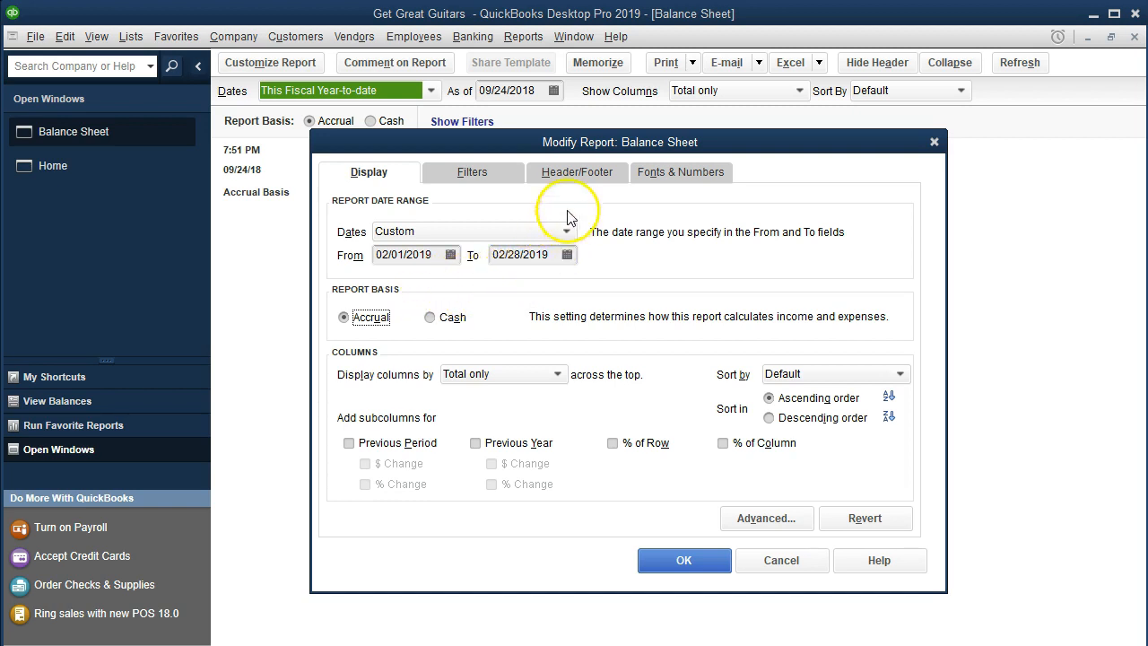
pyautogui.moveTo(600, 144); pyautogui.dragTo(580, 130)
pyautogui.moveTo(697, 139); pyautogui.dragTo(763, 164)
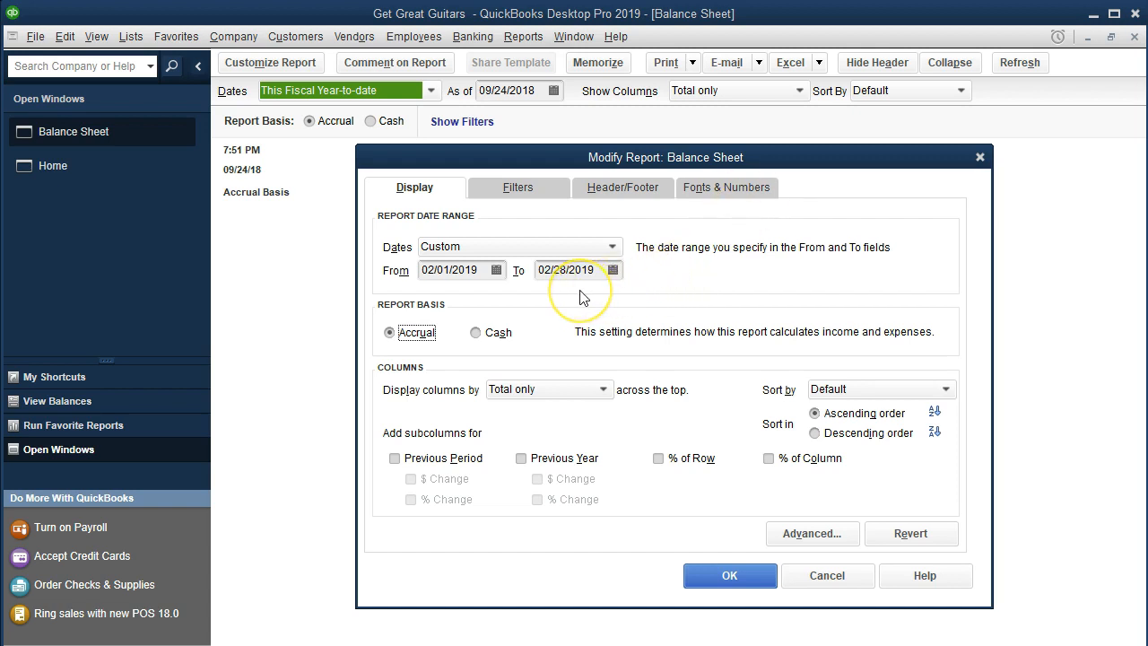
pyautogui.click(702, 575)
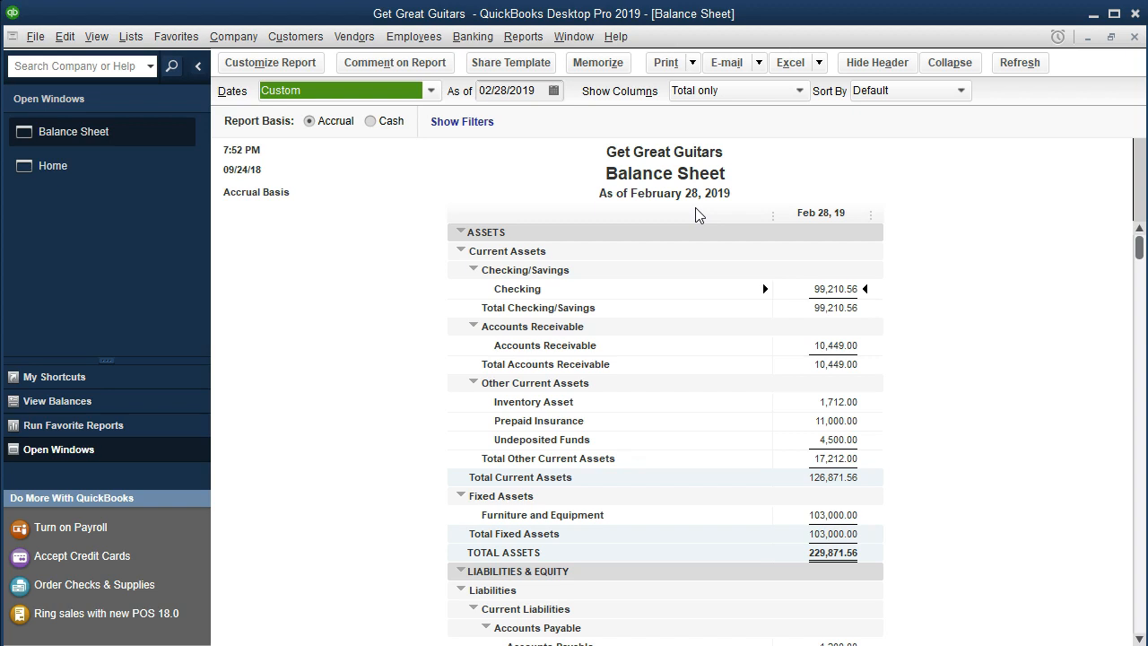
# Step: Customize the Balance Sheet to include a Previous Period comparison column
pyautogui.click(308, 63)
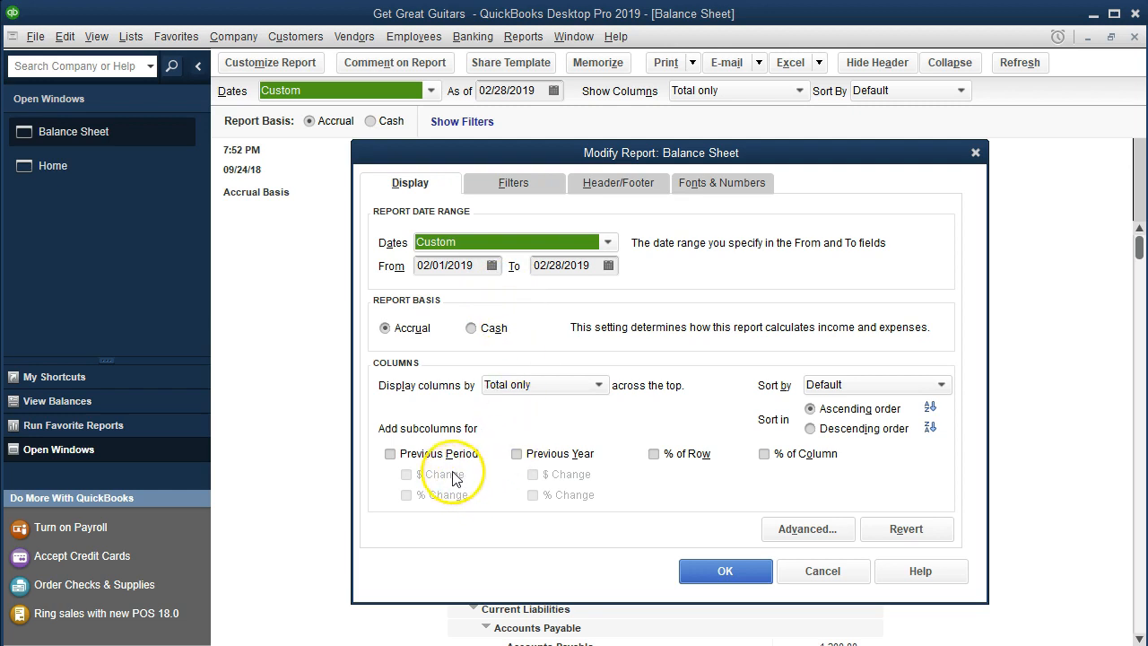
pyautogui.click(392, 456)
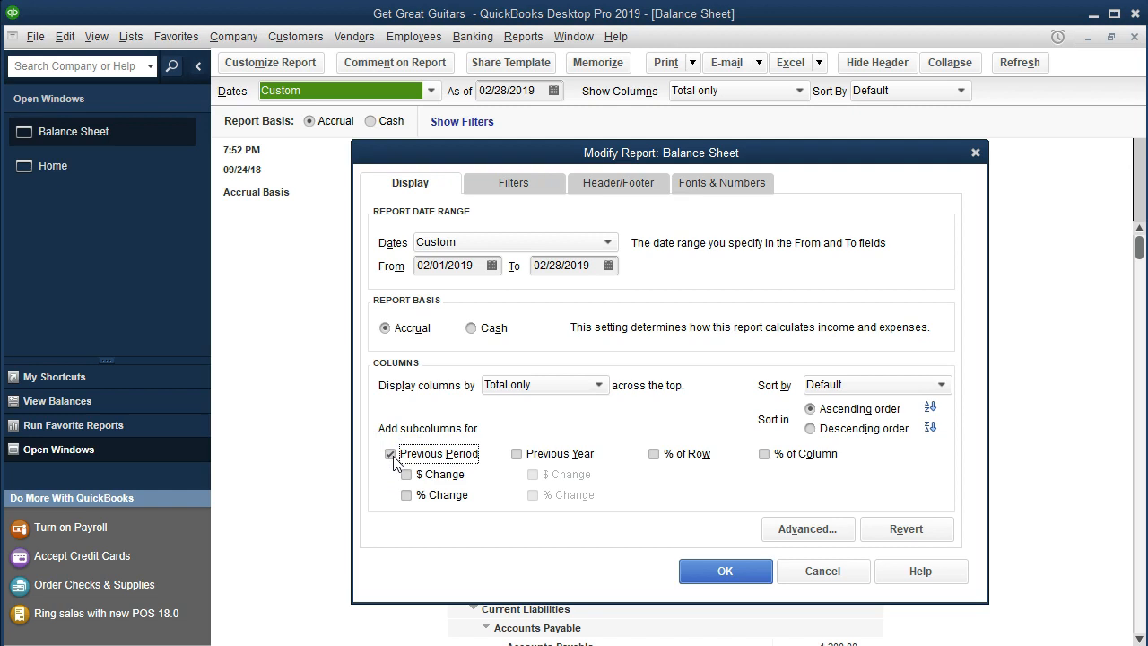
pyautogui.click(698, 571)
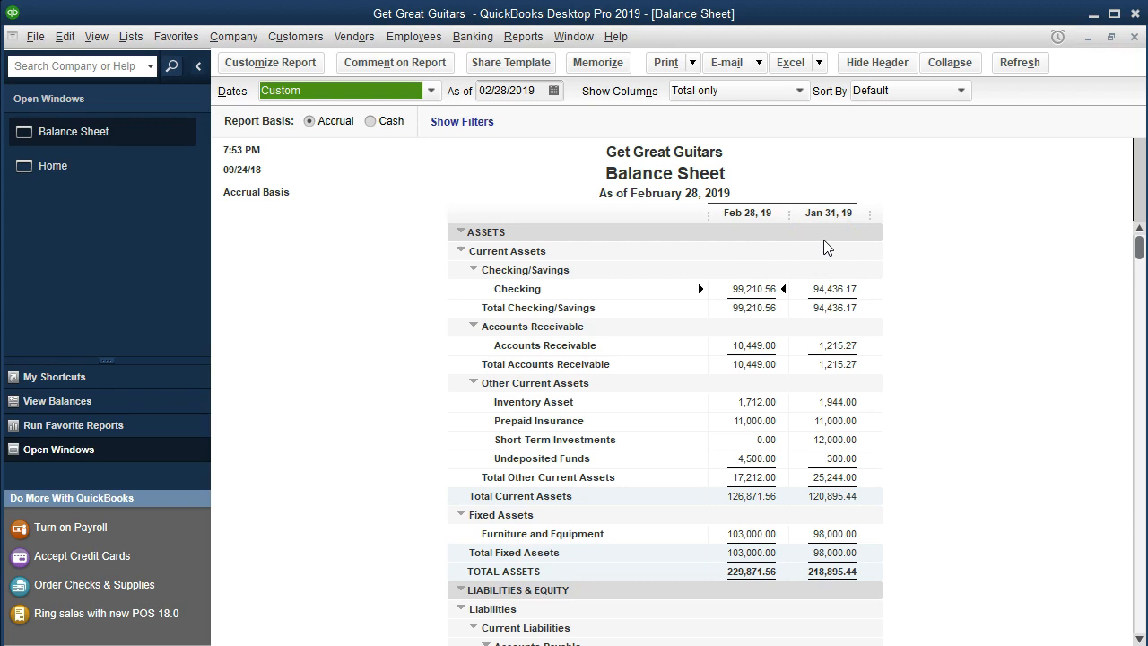
# Step: Add the $ Change and % Change subcolumns for the previous period to the Balance Sheet
pyautogui.click(301, 71)
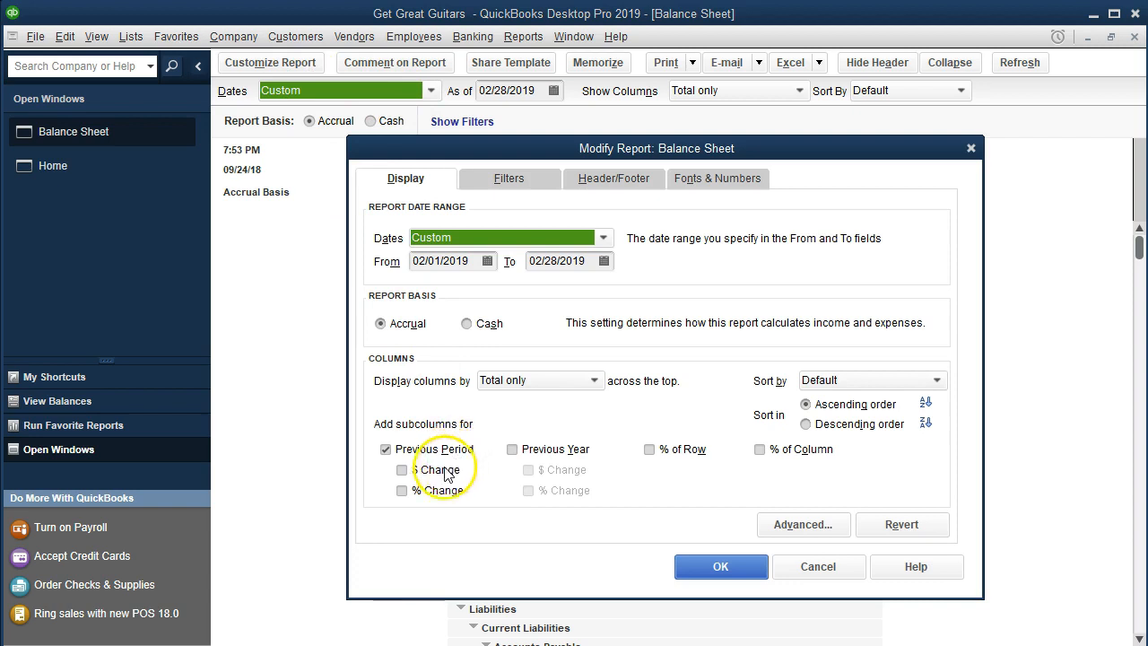
pyautogui.click(401, 470)
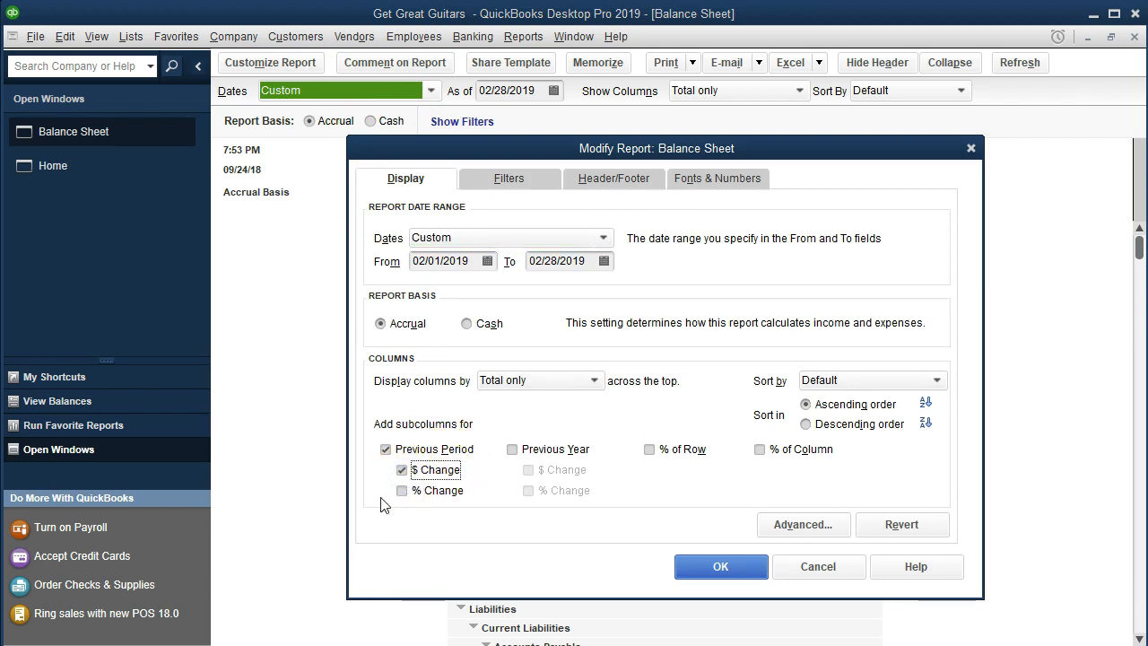
pyautogui.click(402, 492)
pyautogui.click(402, 492)
# Step: Remove the date prepared, time prepared and report basis from the report header
pyautogui.click(529, 183)
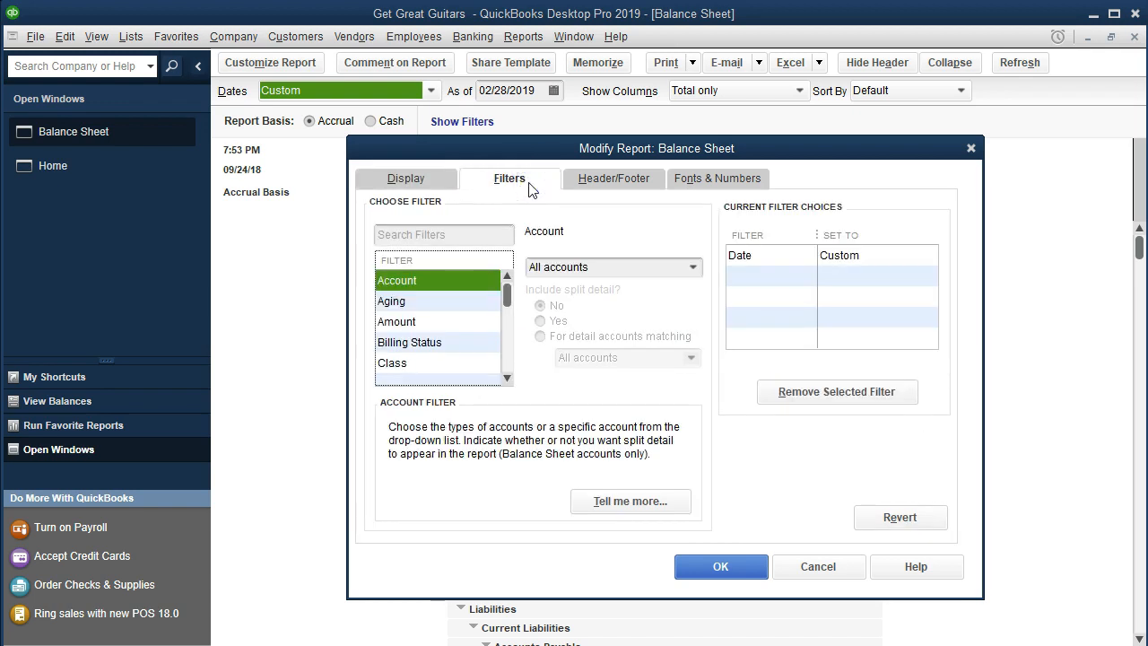
pyautogui.click(594, 180)
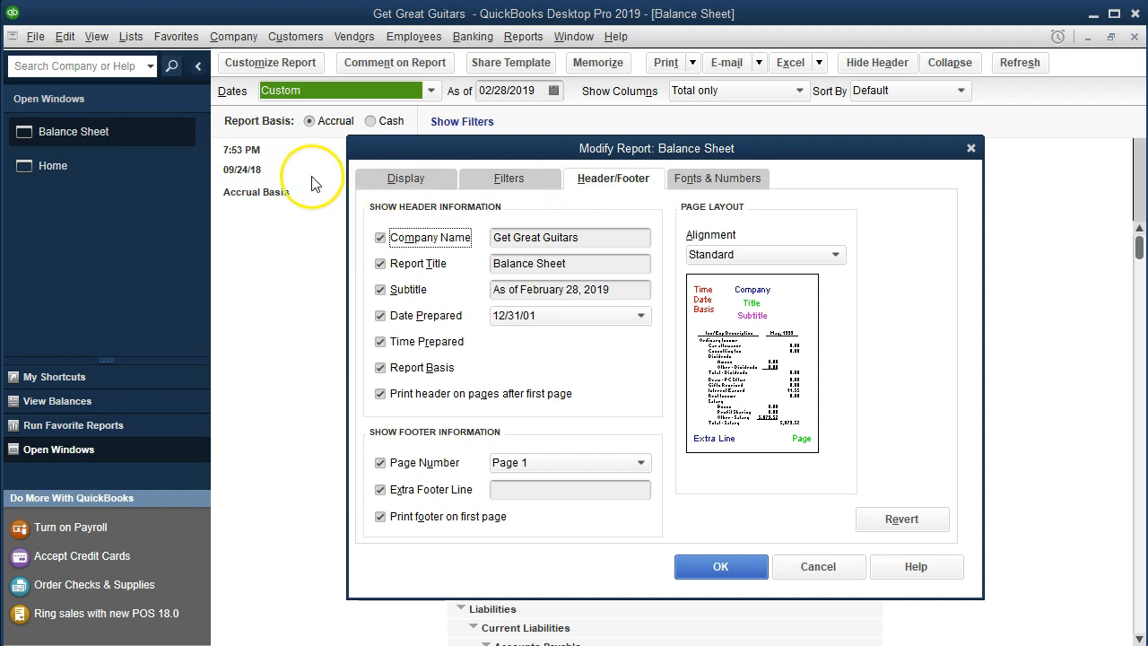
pyautogui.click(383, 317)
pyautogui.click(381, 342)
pyautogui.click(382, 368)
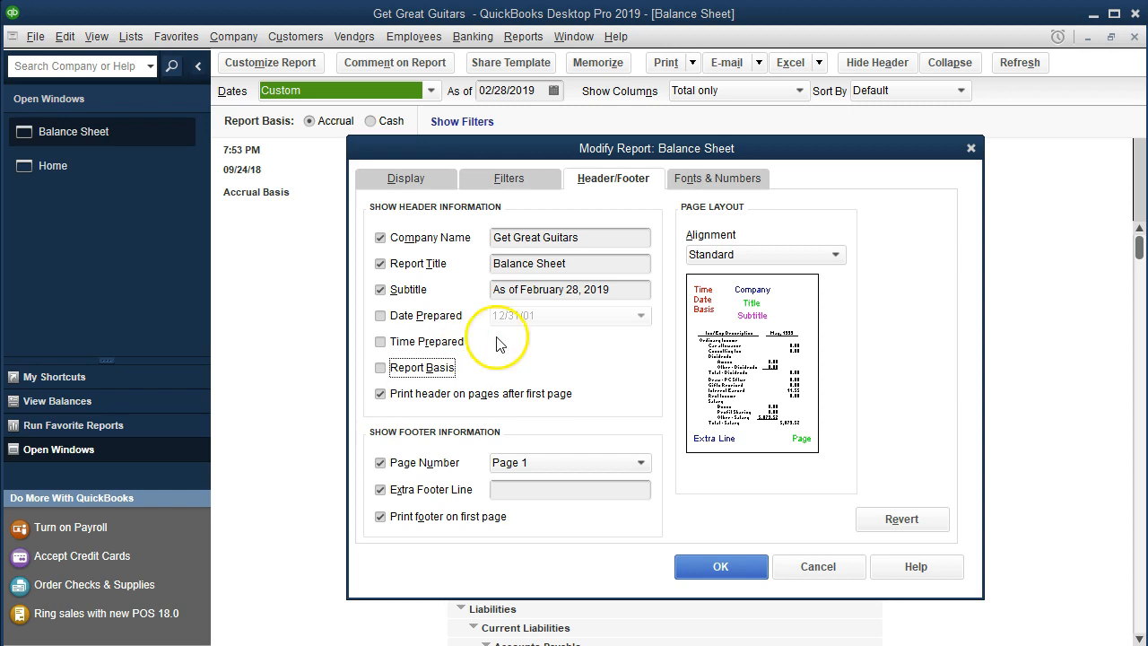
# Step: Set the report title to "Comparative Balance Sheet" and the subtitle to "January & February 2019", and apply the report changes
pyautogui.click(578, 262)
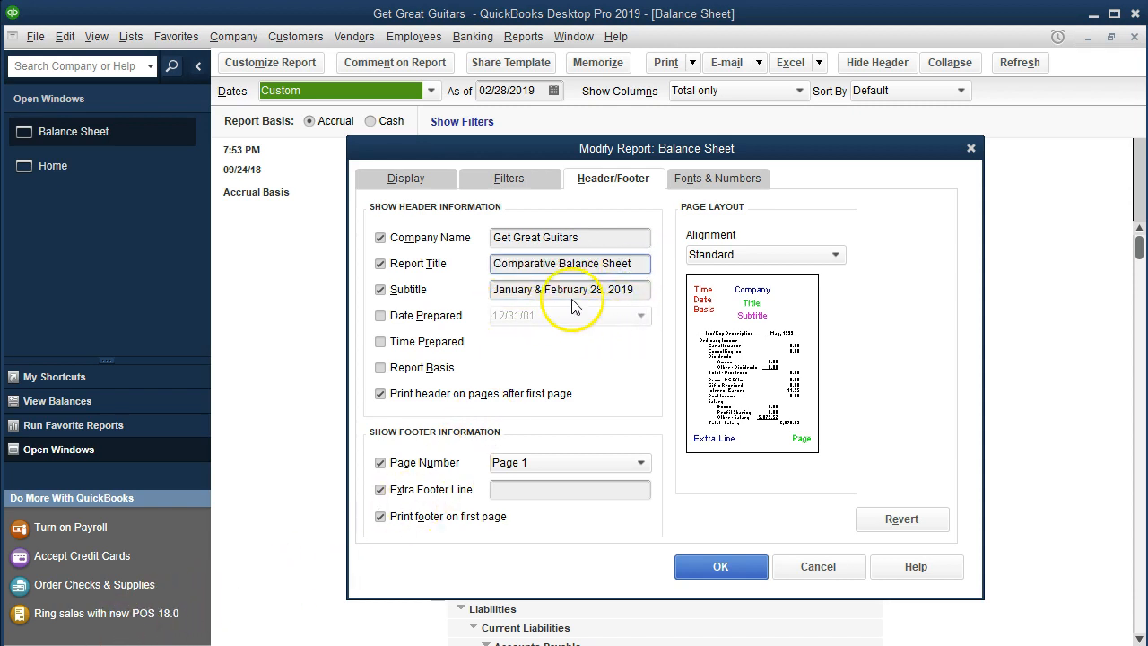
pyautogui.click(603, 289)
pyautogui.press('BackSpace')
pyautogui.press('BackSpace')
pyautogui.press('BackSpace')
pyautogui.press('BackSpace')
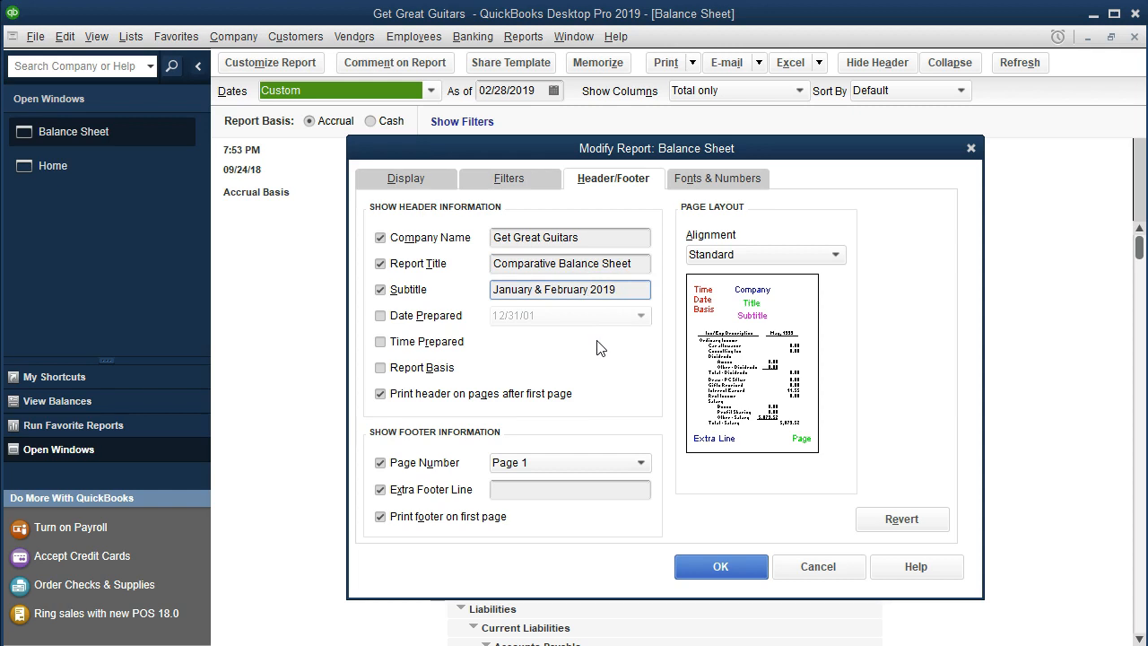
pyautogui.click(686, 565)
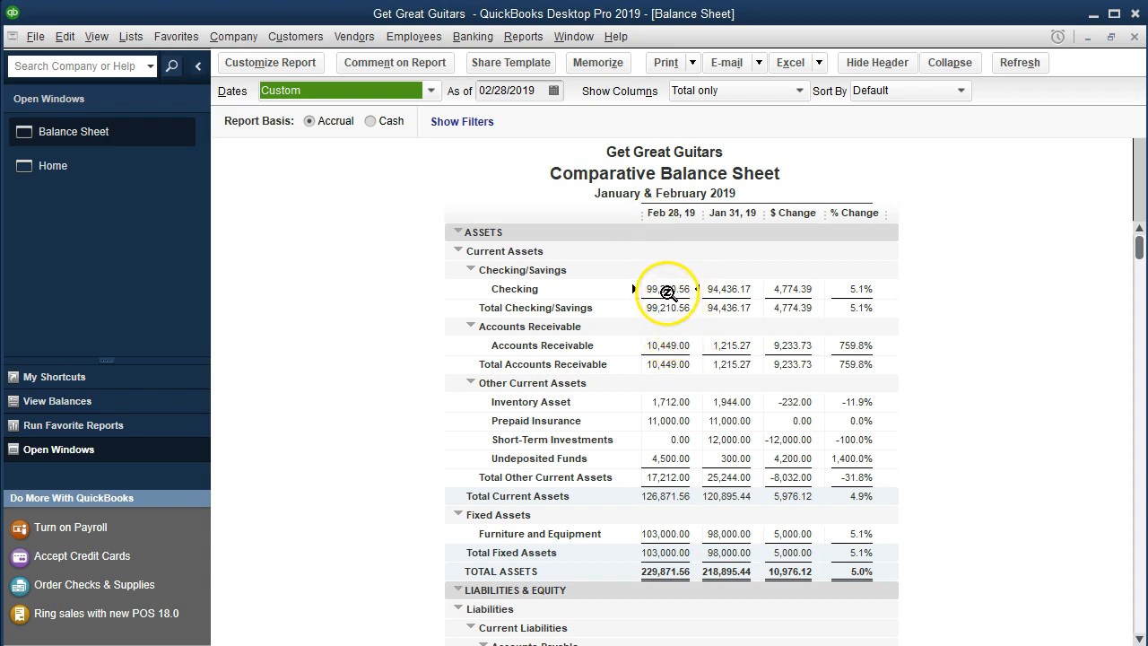
# Step: Check the Checking account's percentage change by dividing 4,744.39 by 94,436.17 in Calculator, and close Calculator
pyautogui.click(667, 293)
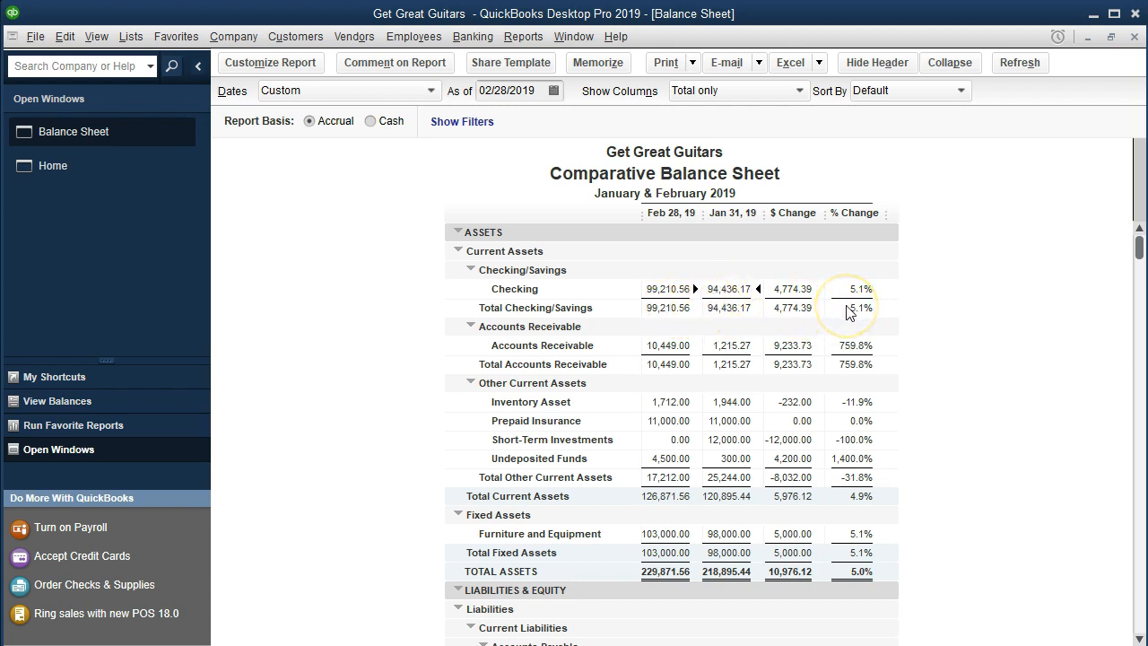
pyautogui.press('XF86Calculator')
pyautogui.moveTo(480, 176); pyautogui.dragTo(767, 349)
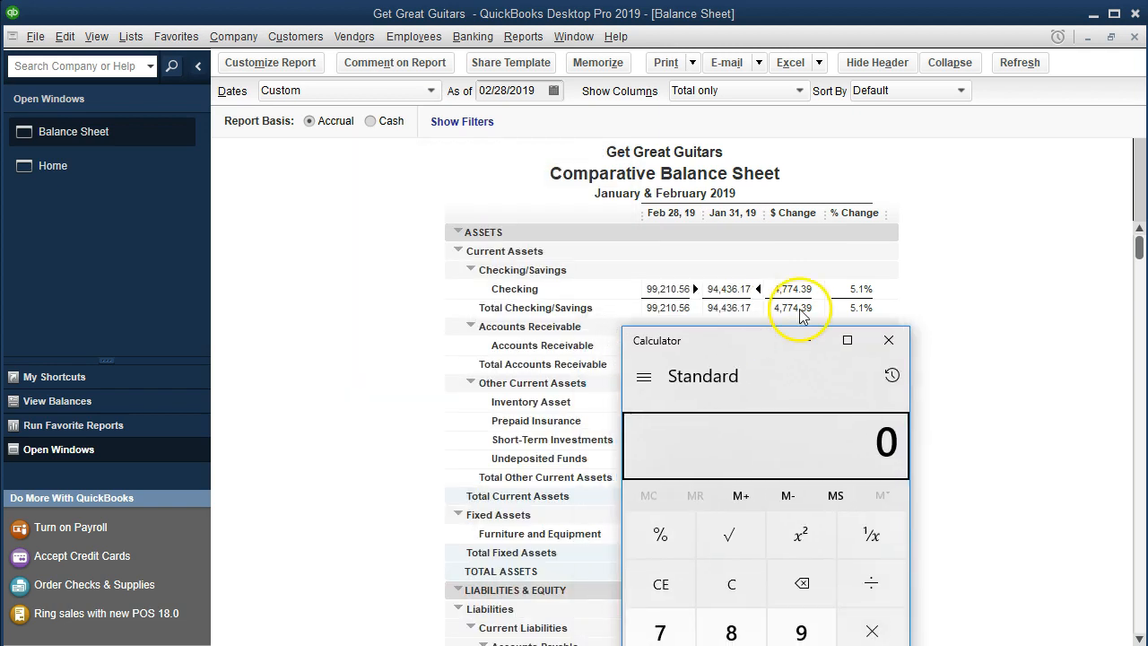
pyautogui.write('4')
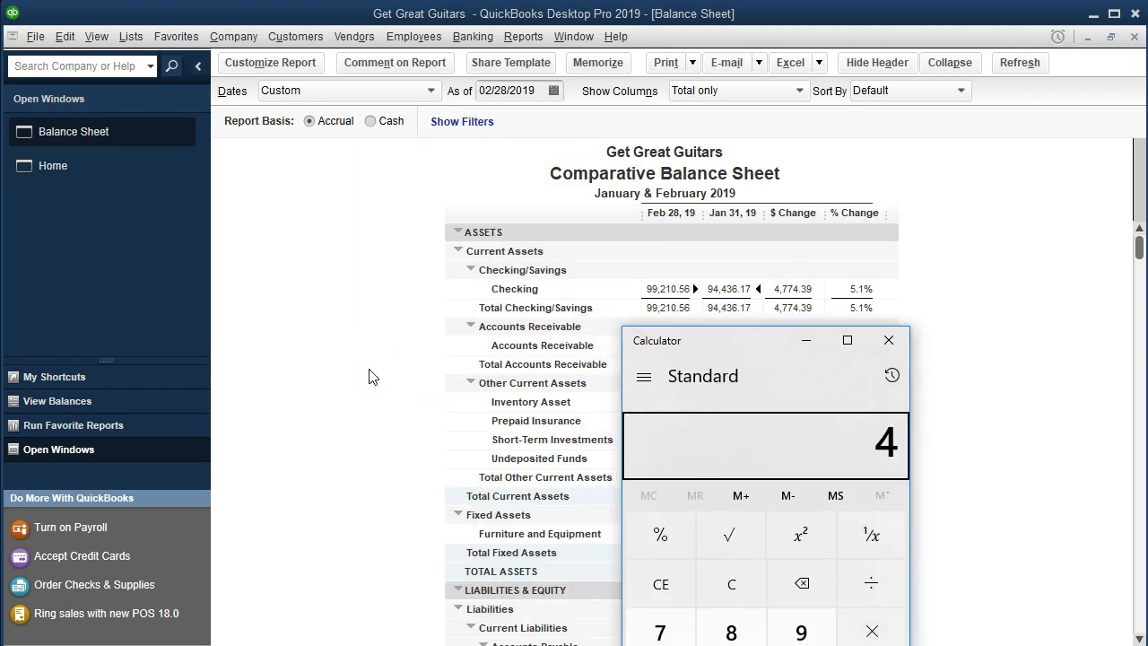
pyautogui.write(',744.39')
pyautogui.press('/')
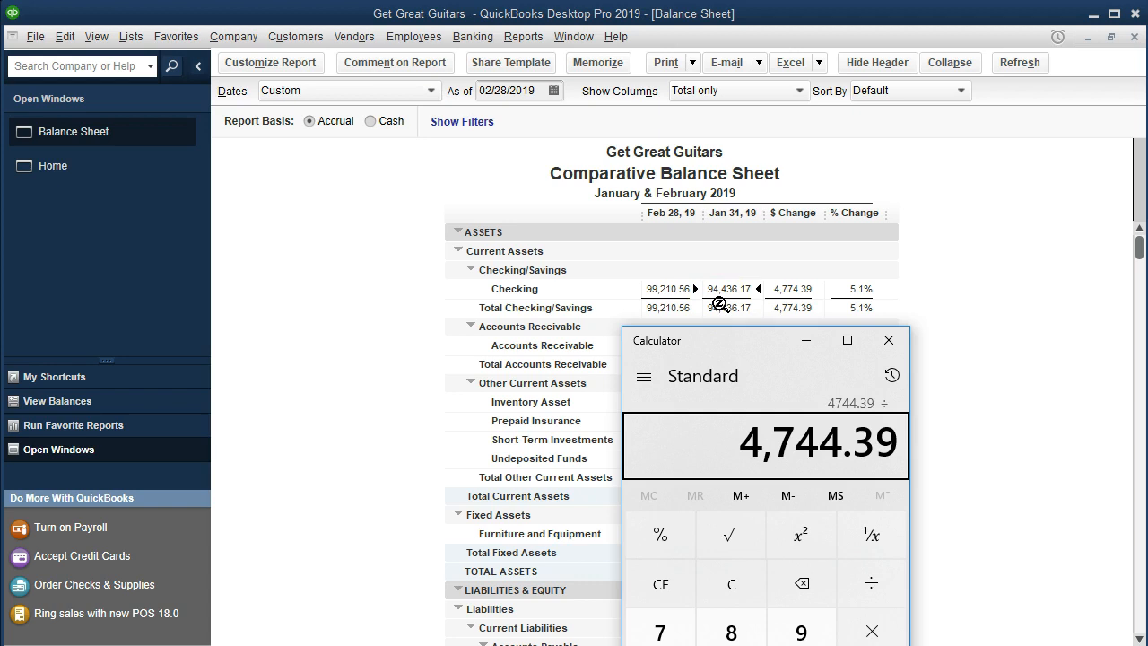
pyautogui.write('94436.17')
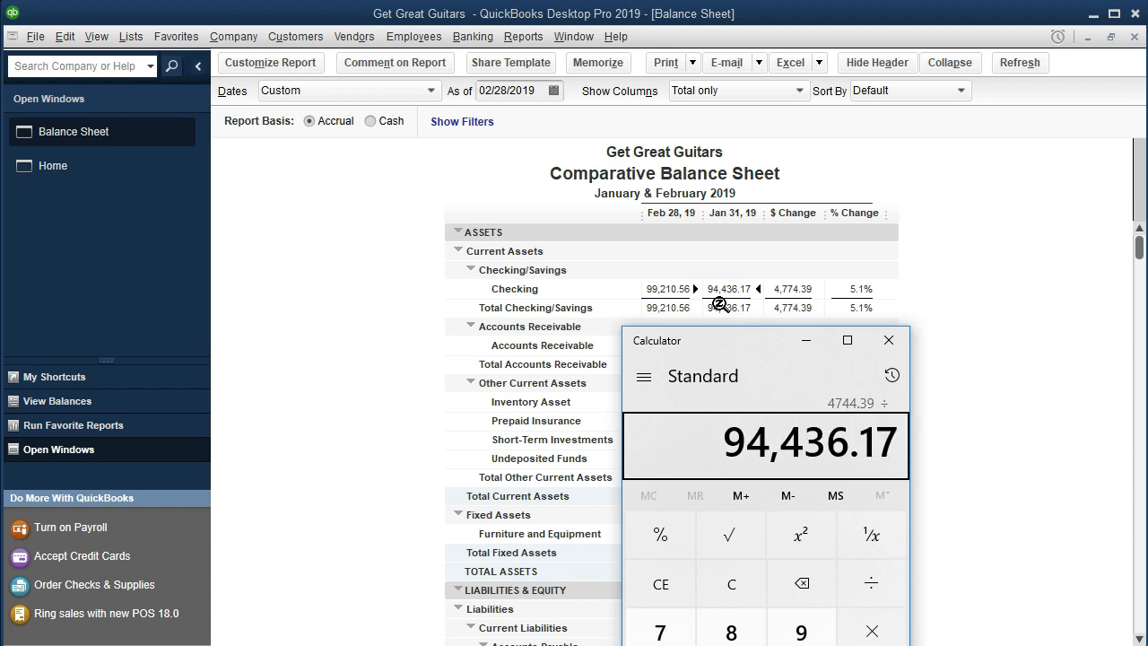
pyautogui.press('Return')
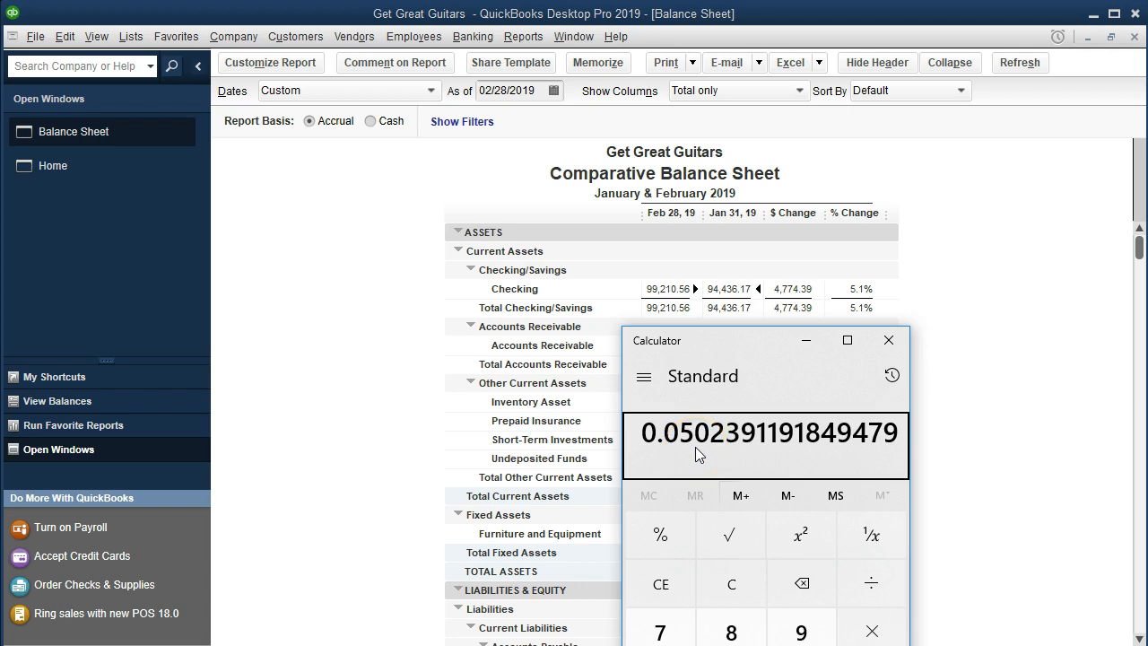
pyautogui.click(889, 341)
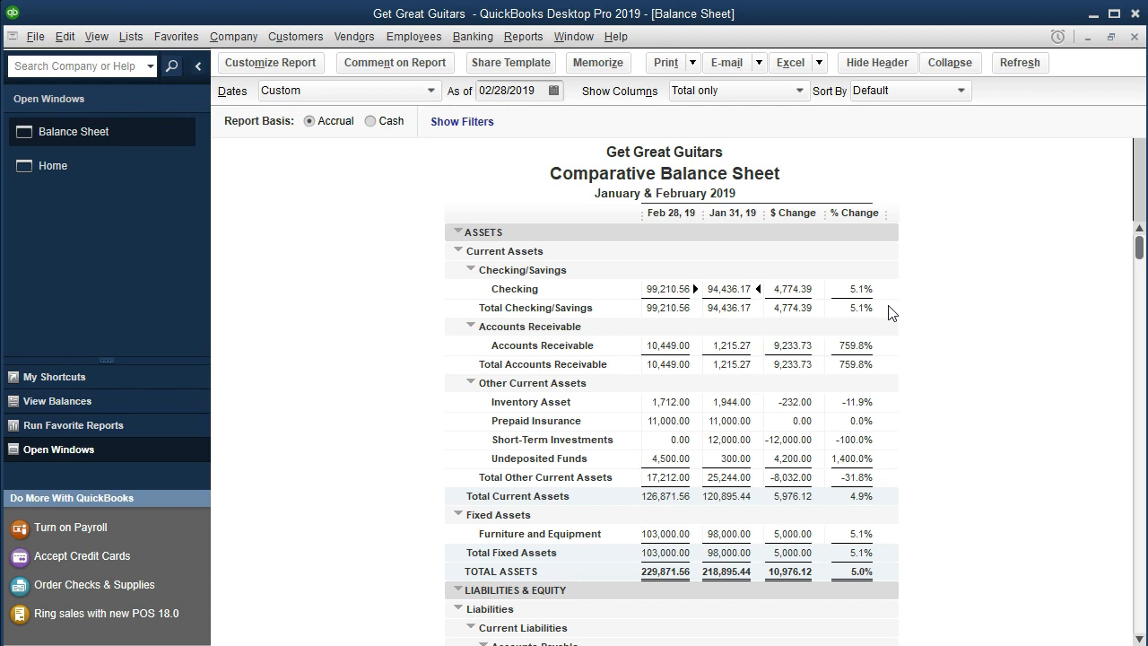
# Step: Export the comparative balance sheet to Excel as a new worksheet in a new workbook
pyautogui.scroll(-5, 825, 456)
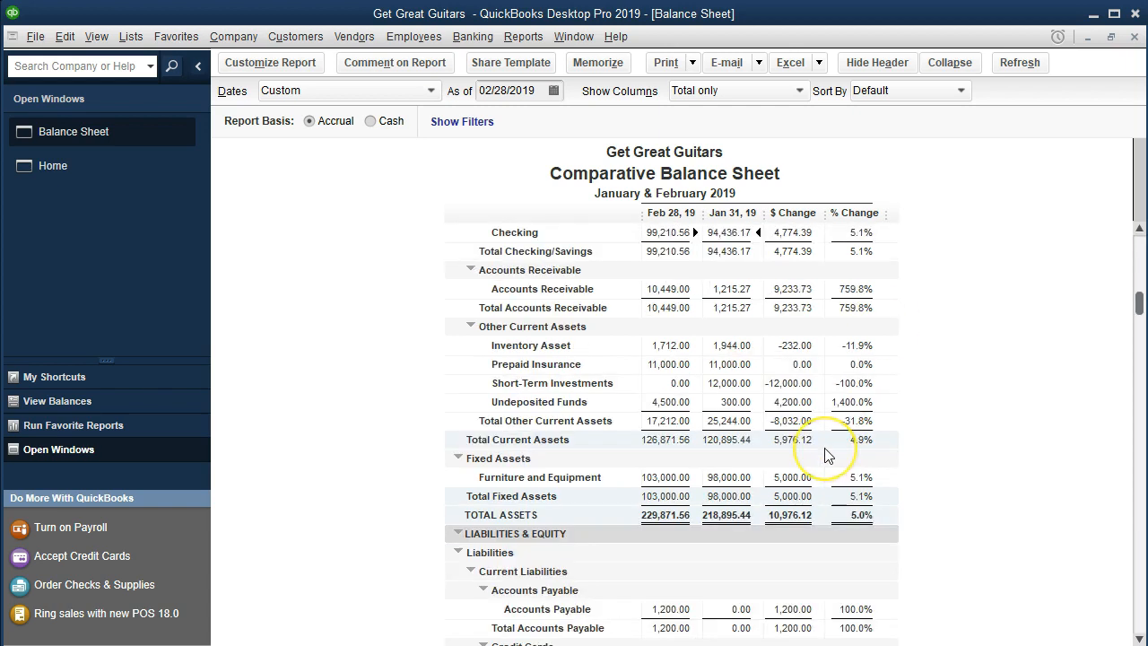
pyautogui.scroll(-3, 825, 456)
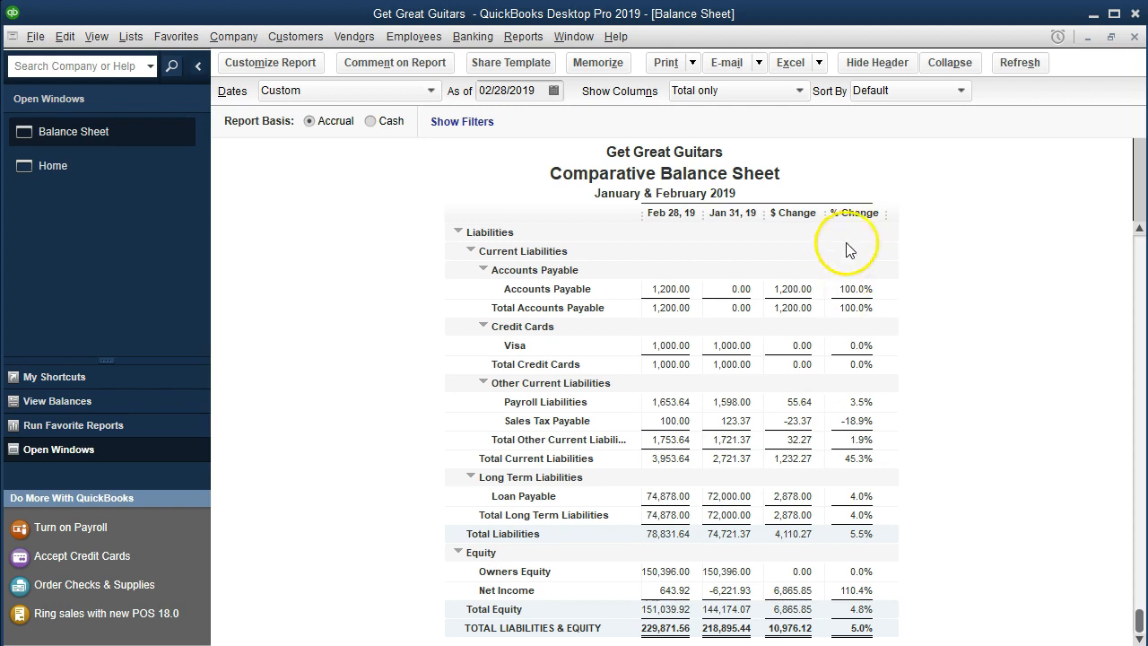
pyautogui.click(818, 62)
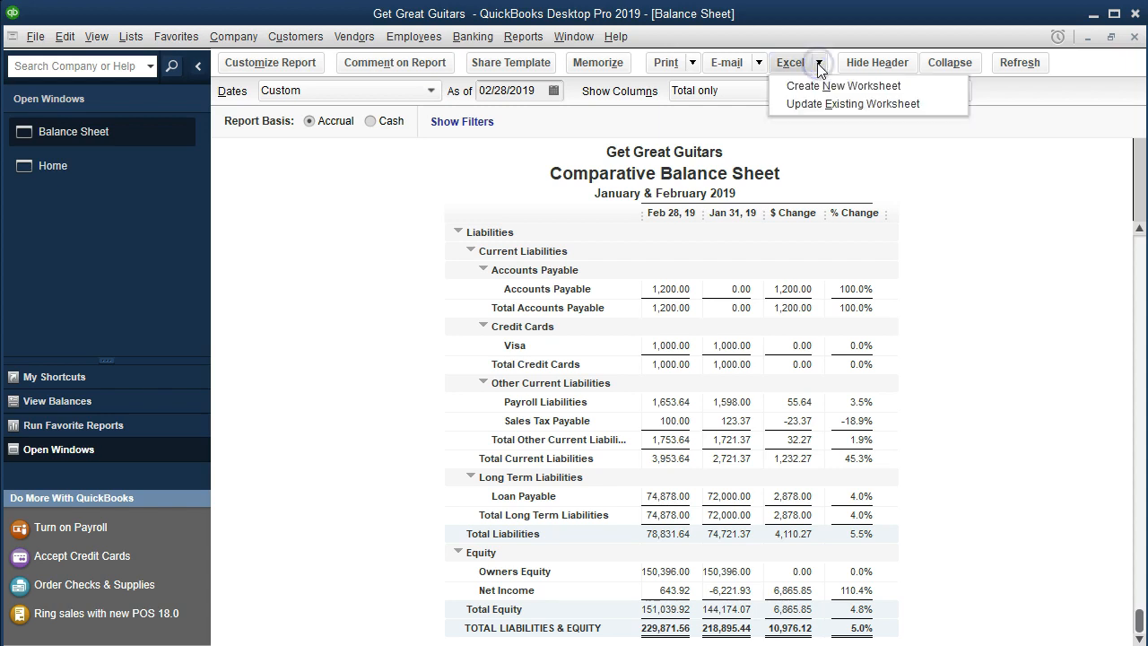
pyautogui.click(913, 86)
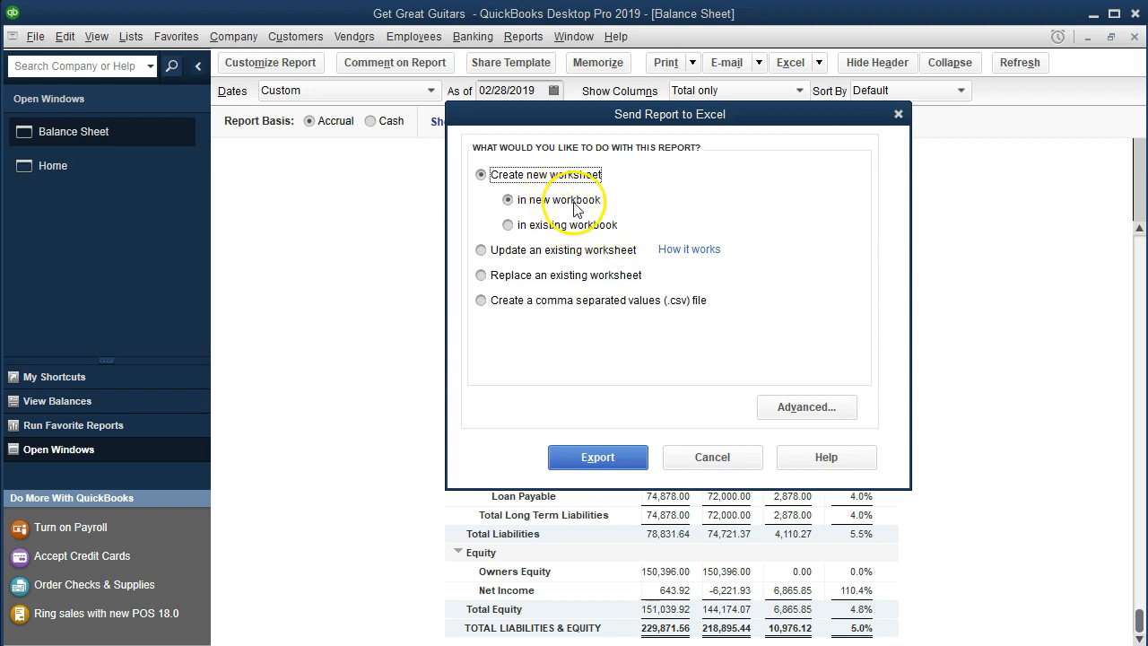
pyautogui.click(610, 459)
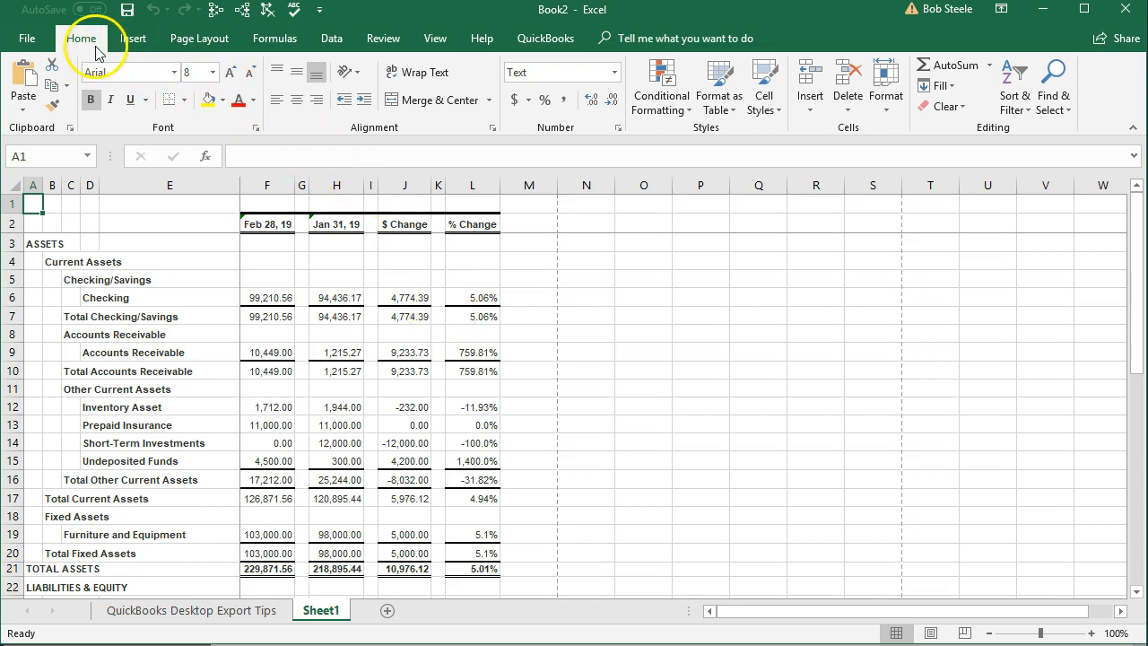
# Step: Remove the split from the worksheet window, and check the report in Page Layout view before returning to Normal view
pyautogui.click(436, 40)
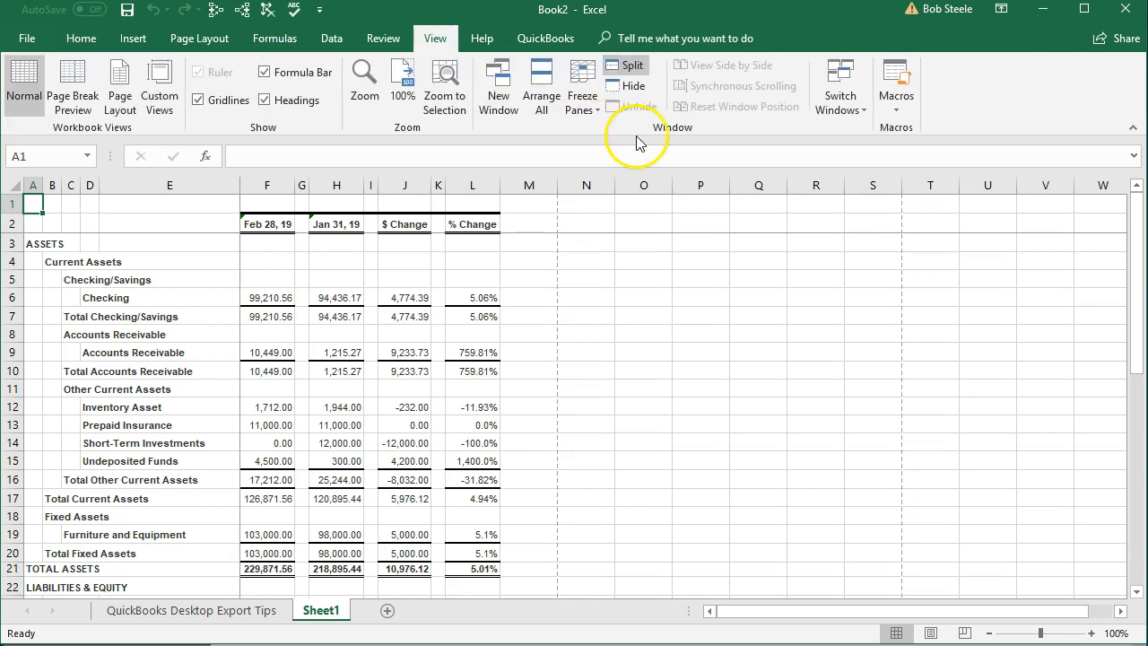
pyautogui.click(632, 68)
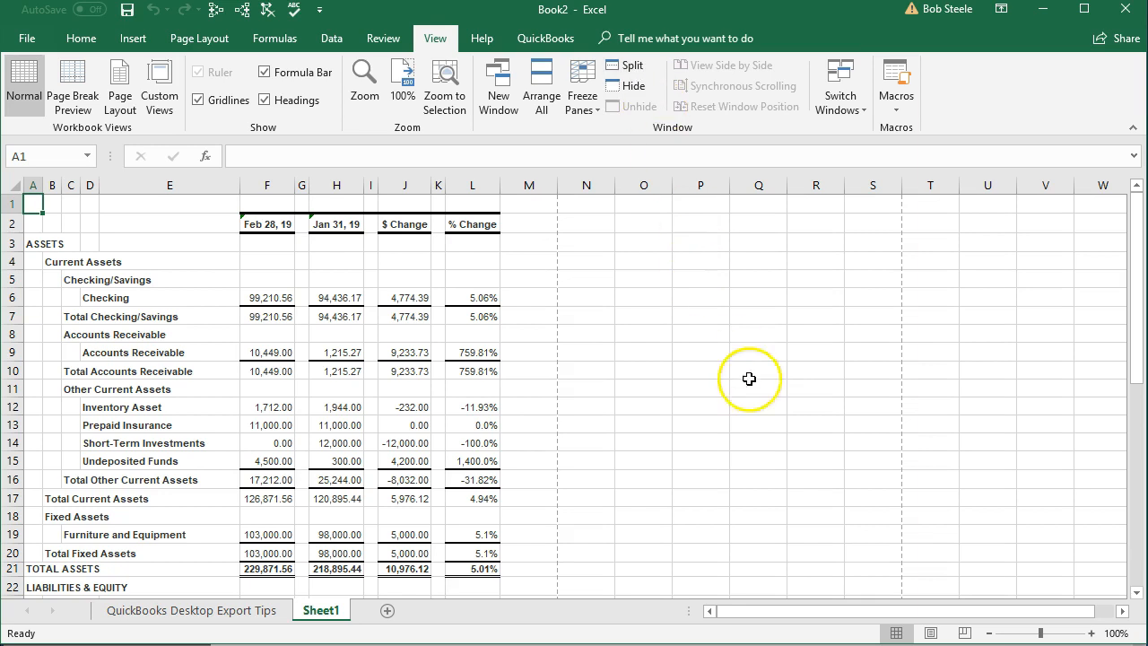
pyautogui.click(930, 633)
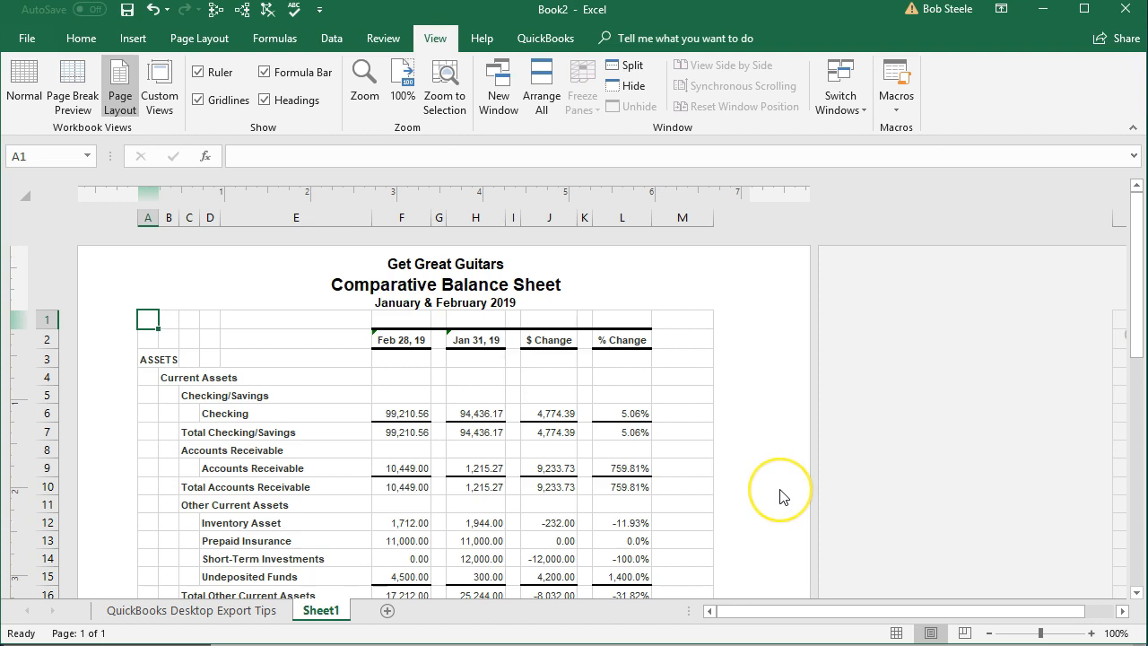
pyautogui.scroll(-5, 779, 494)
pyautogui.scroll(-5, 779, 494)
pyautogui.scroll(10, 779, 494)
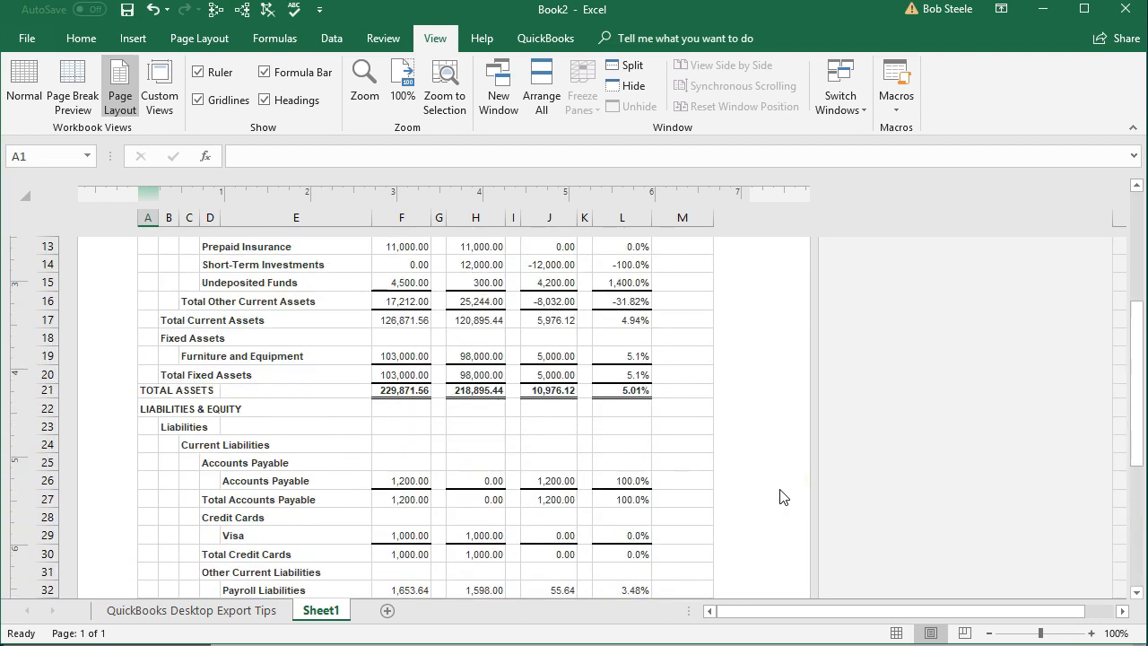
pyautogui.click(898, 632)
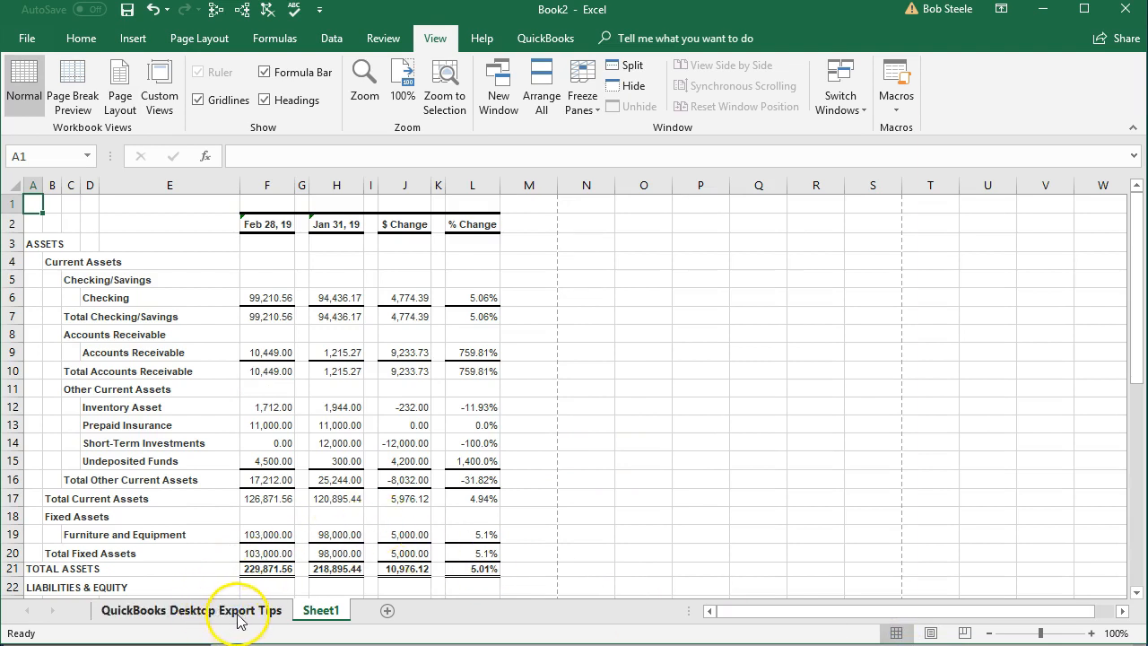
# Step: Rename the Sheet1 worksheet as "Com BS"
pyautogui.doubleClick(326, 614)
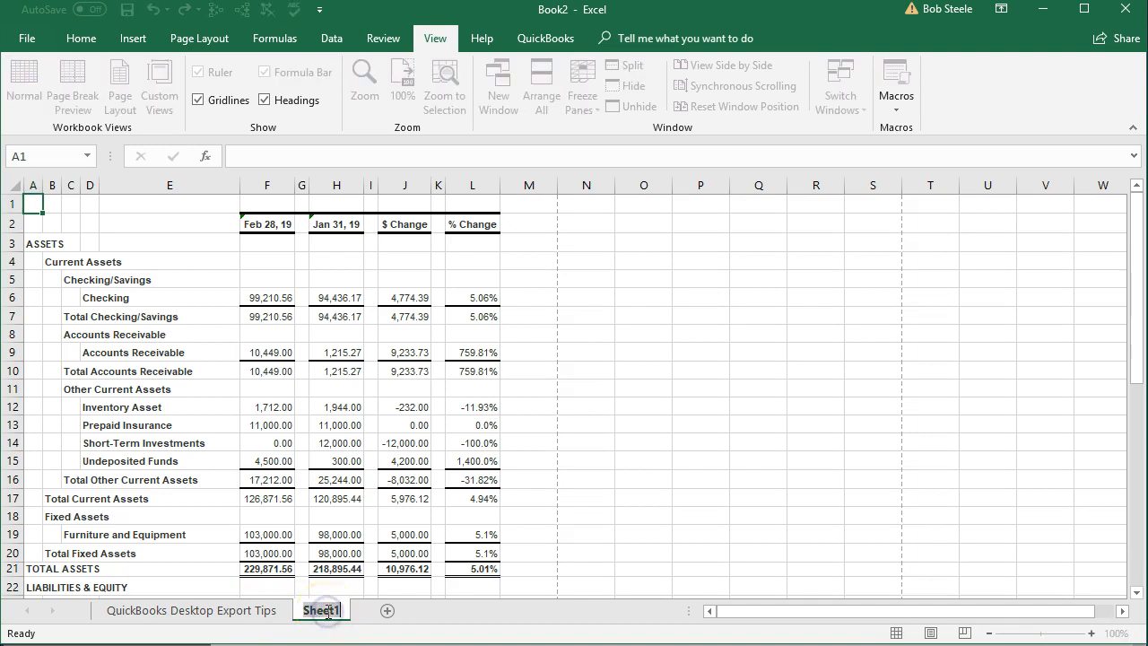
pyautogui.press('Return')
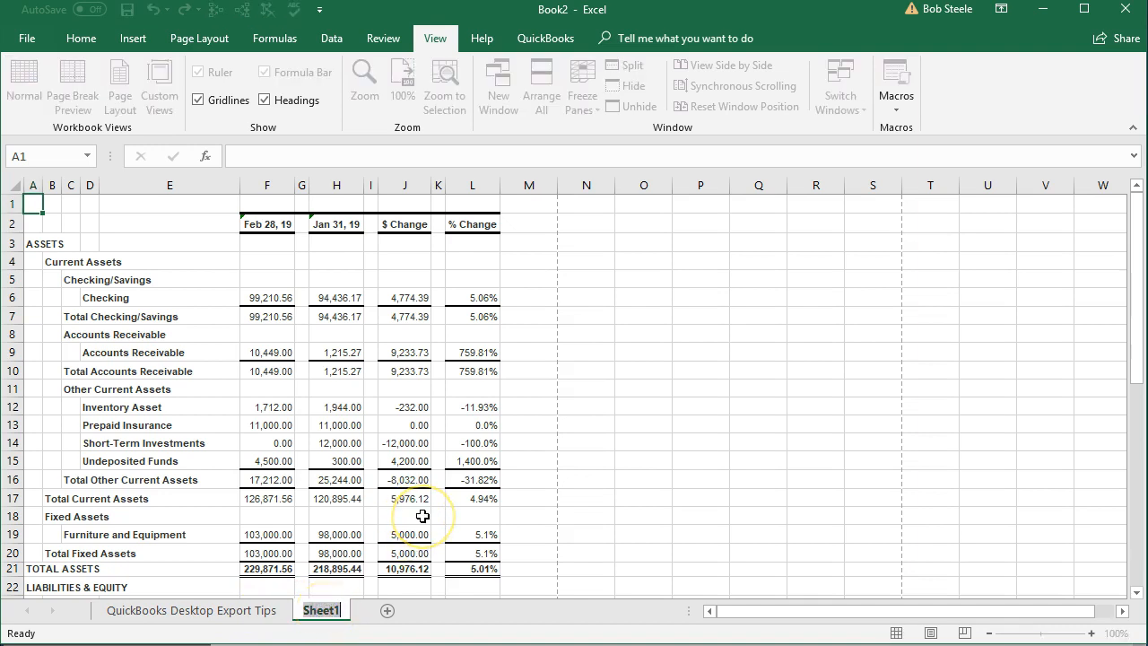
pyautogui.write('Com B')
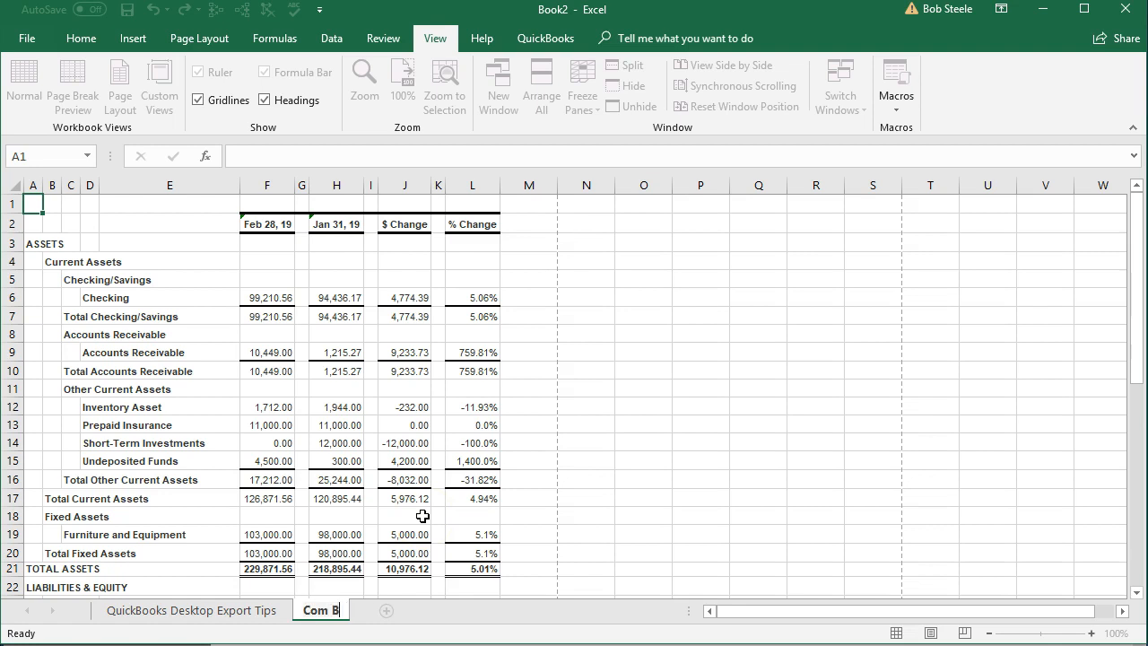
pyautogui.write('.')
pyautogui.press('BackSpace')
pyautogui.write('S')
pyautogui.click(402, 484)
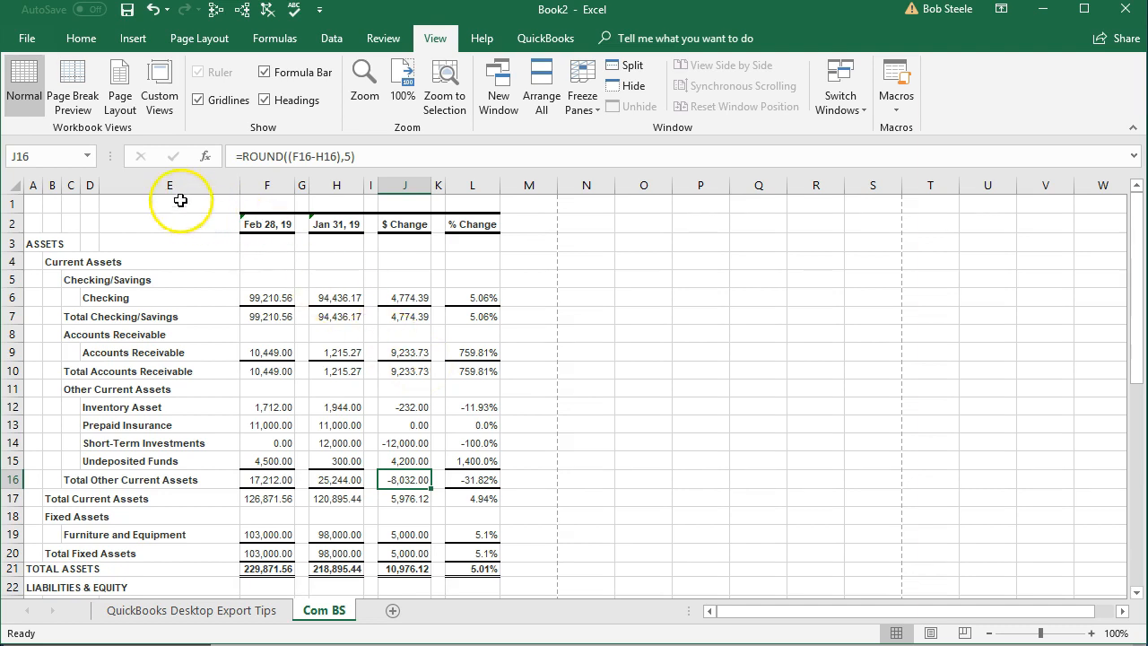
# Step: Start saving the workbook under a new name and browse to the Reports folder inside Get Great Guitars on the Desktop
pyautogui.click(30, 41)
pyautogui.click(36, 216)
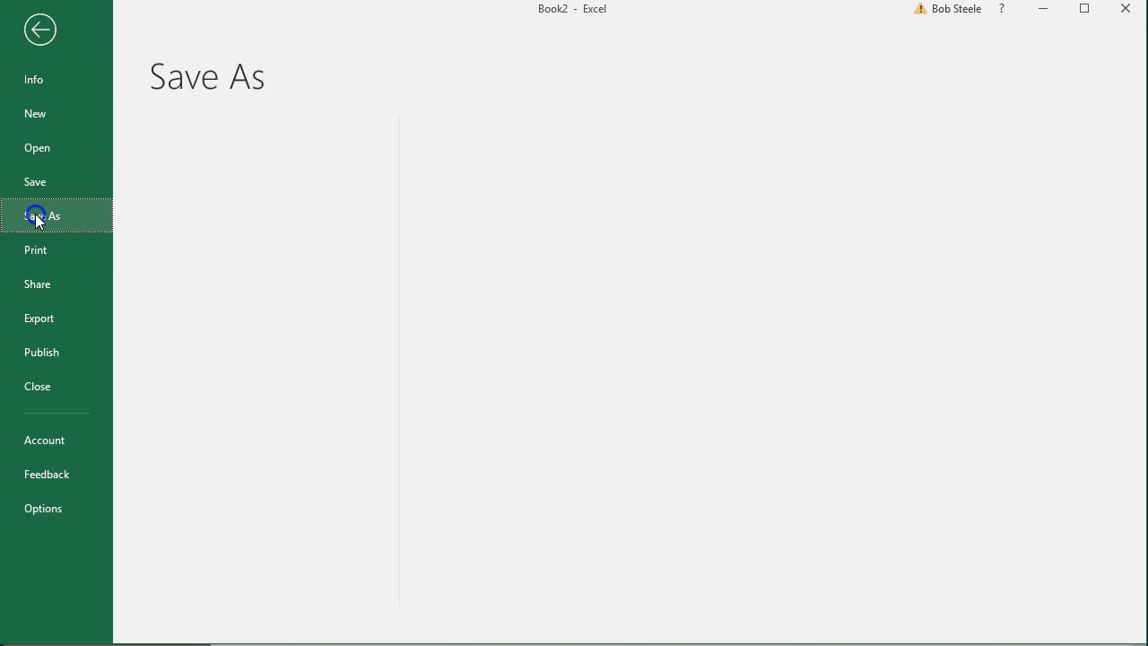
pyautogui.click(208, 399)
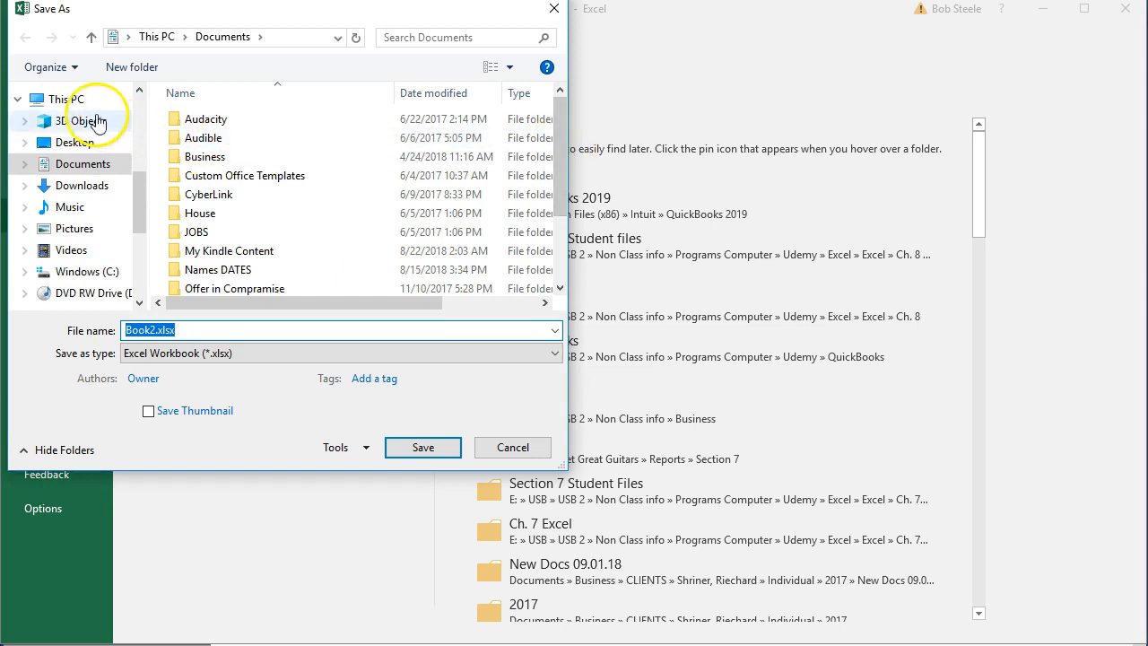
pyautogui.click(74, 142)
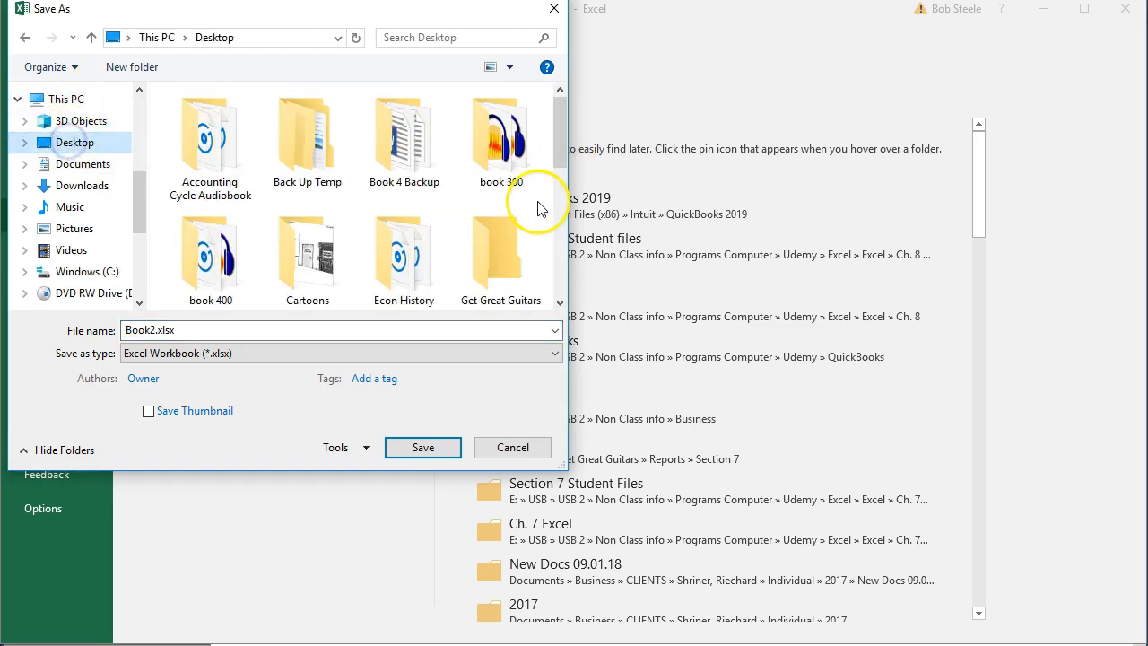
pyautogui.doubleClick(534, 242)
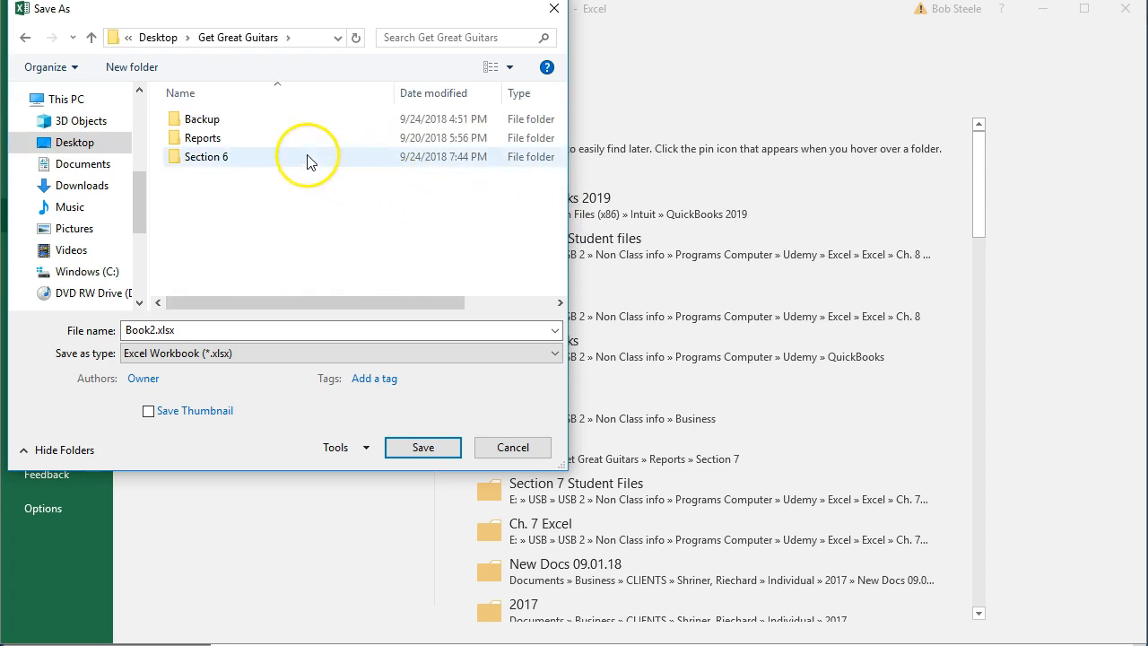
pyautogui.doubleClick(261, 137)
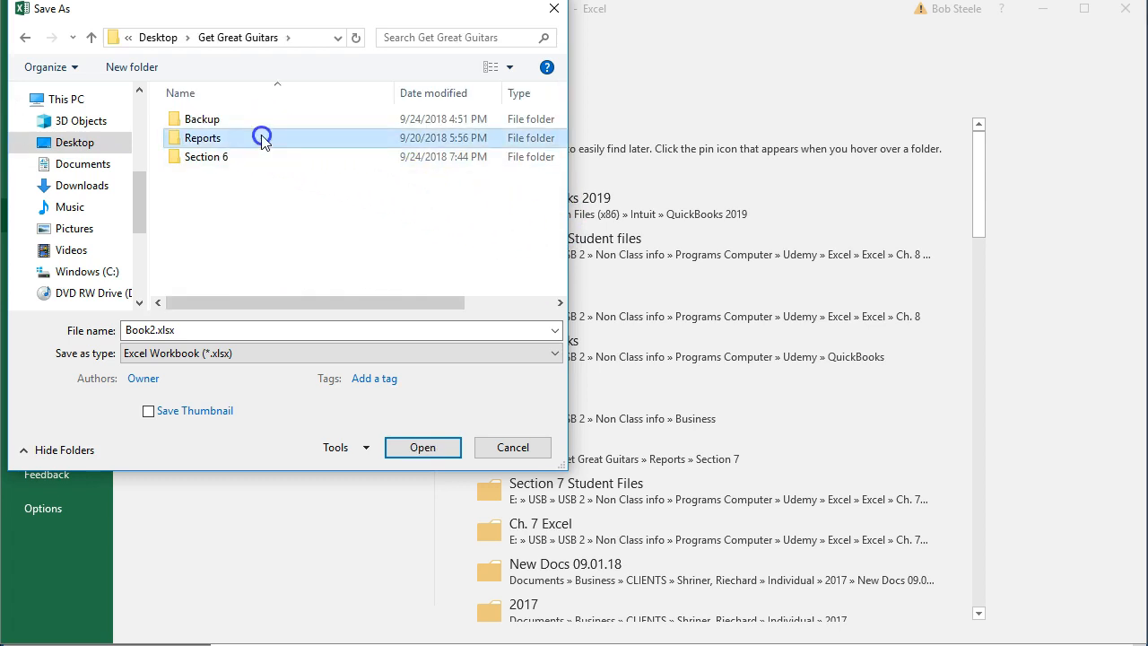
# Step: Create a new folder named "Section 8" in the Reports folder
pyautogui.rightClick(225, 176)
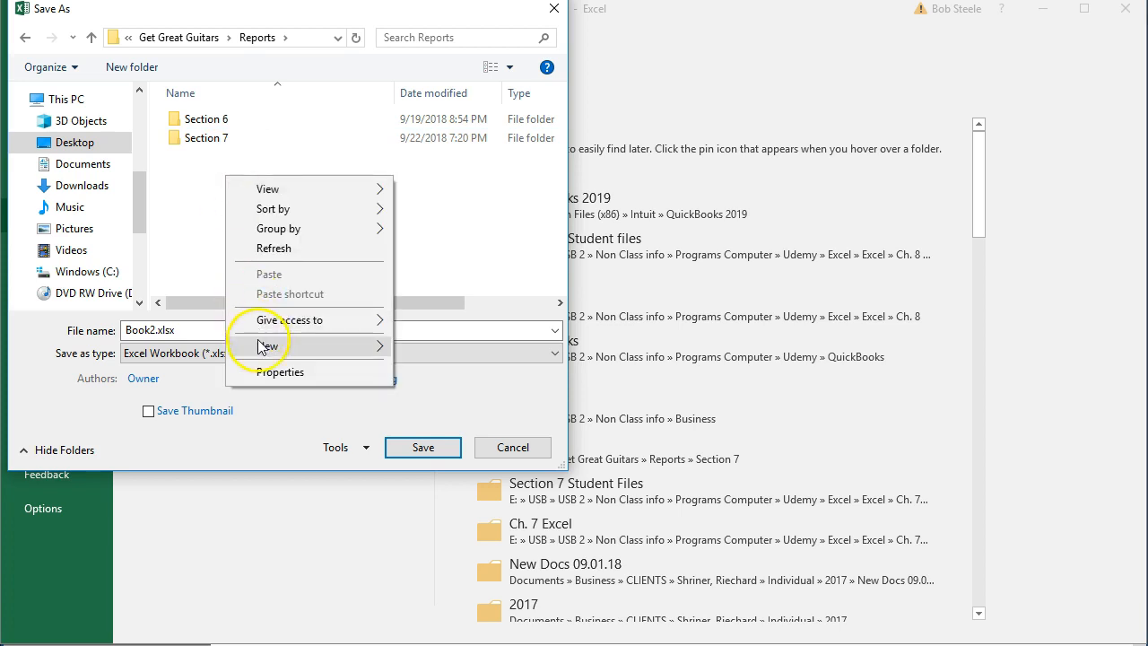
pyautogui.moveTo(395, 348)
pyautogui.click(431, 348)
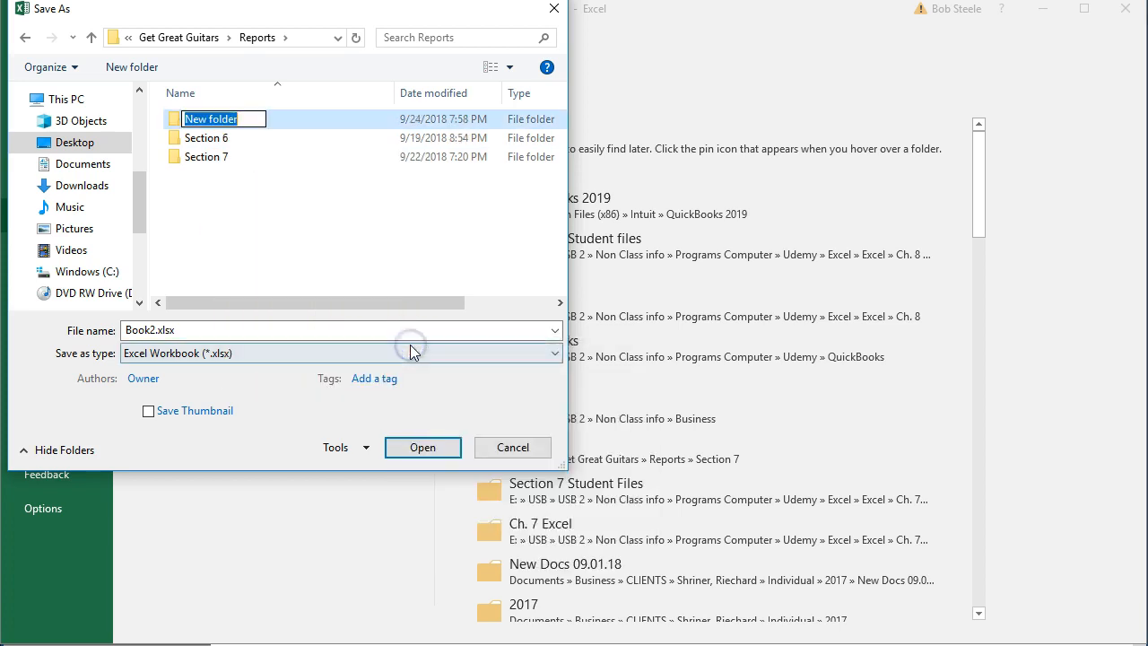
pyautogui.write('S')
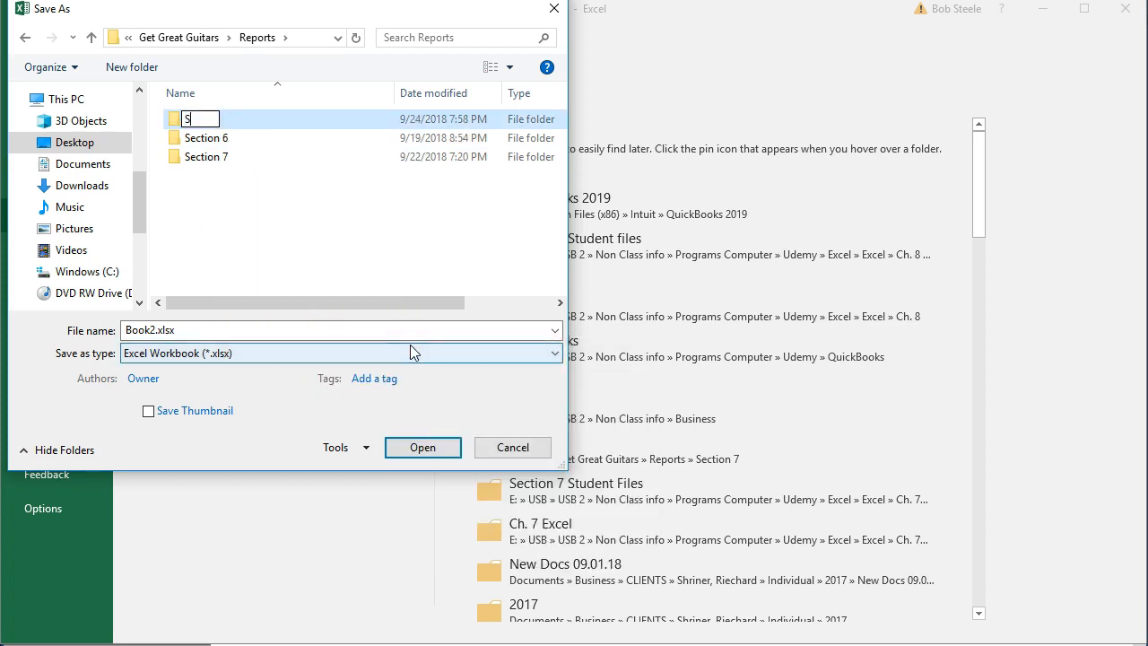
pyautogui.write('ection')
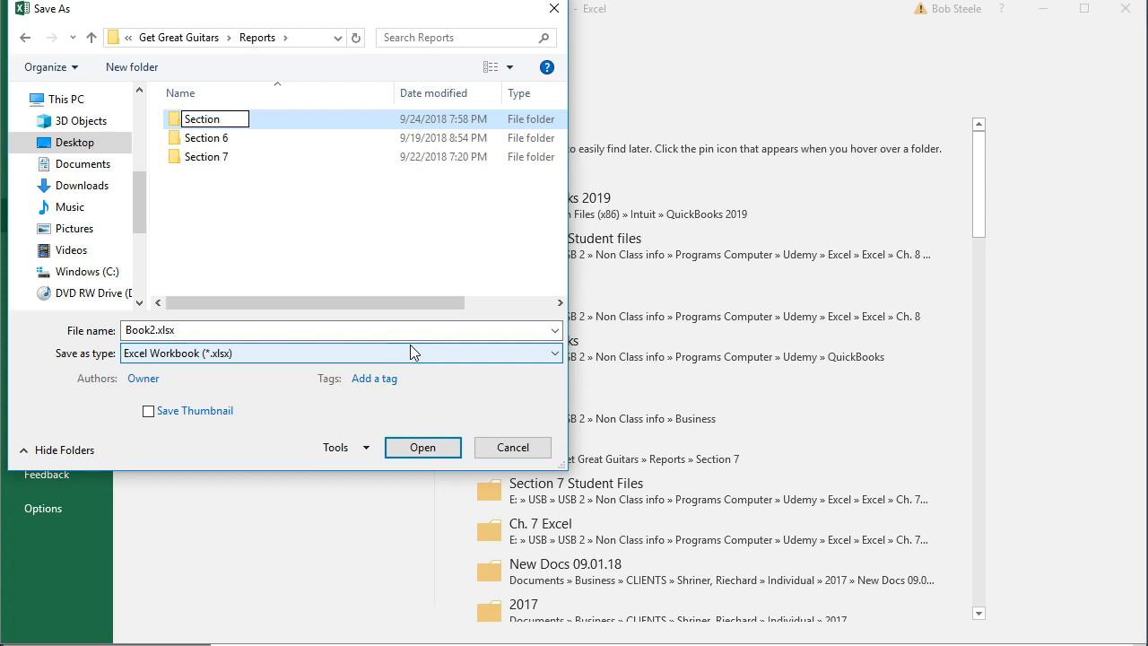
pyautogui.write(' 8')
pyautogui.click(206, 208)
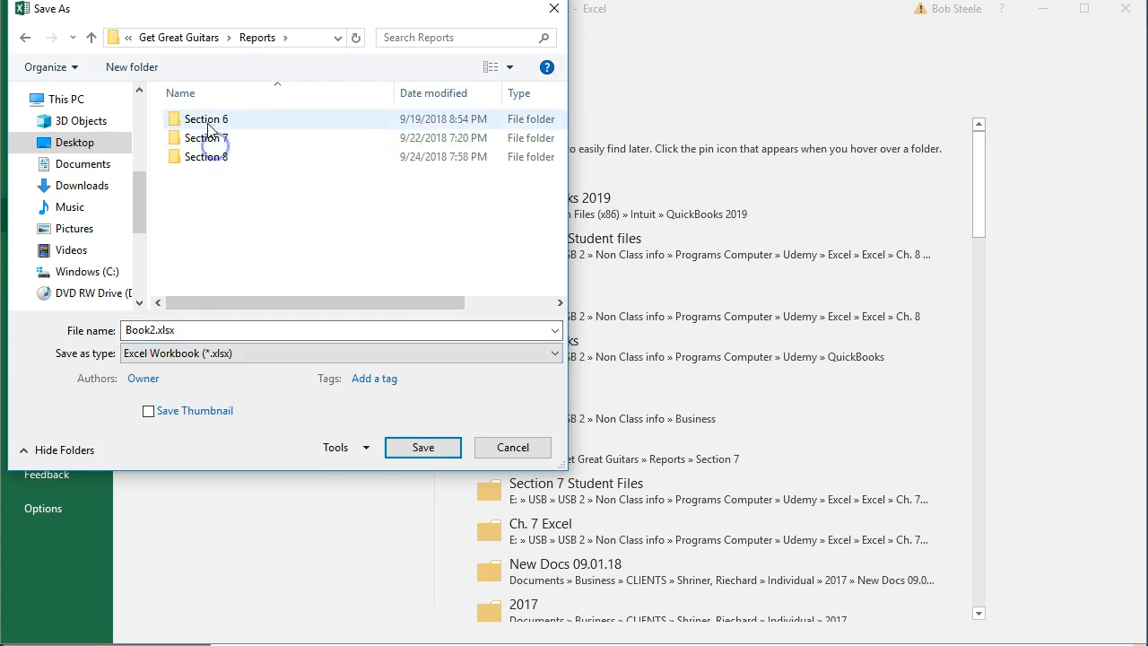
# Step: Save the workbook in the Section 8 folder as the macro-free file "Section 8 Reports.xlsx", and close it
pyautogui.doubleClick(205, 157)
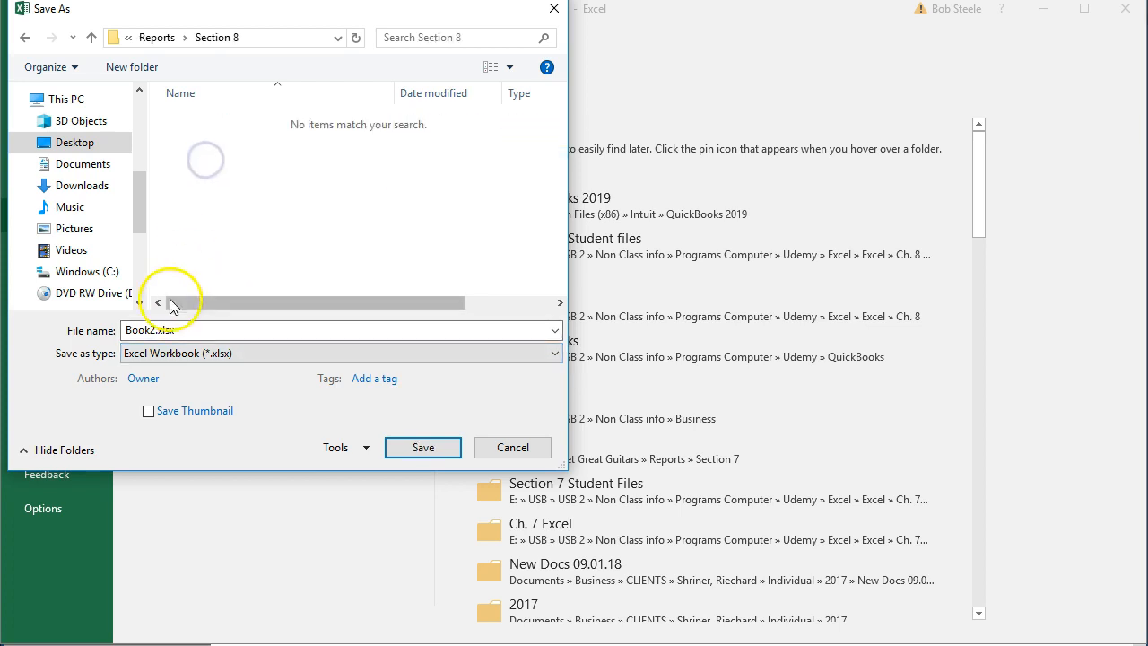
pyautogui.doubleClick(151, 330)
pyautogui.press('Left')
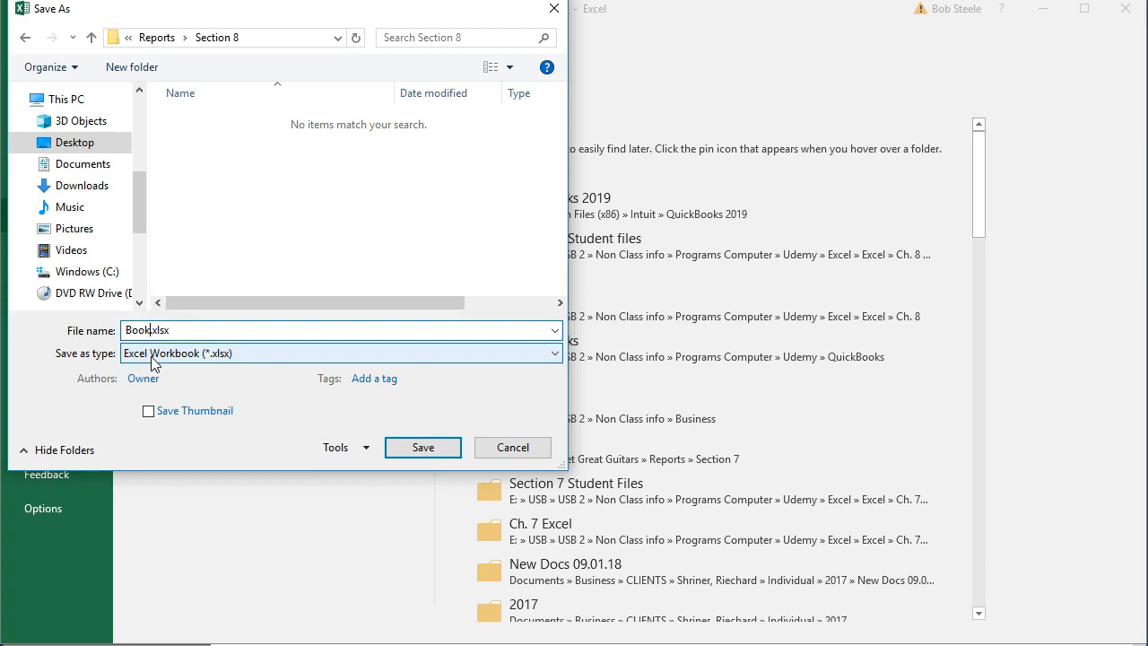
pyautogui.press('BackSpace')
pyautogui.press('BackSpace')
pyautogui.press('BackSpace')
pyautogui.press('BackSpace')
pyautogui.write('Section 8 Reports')
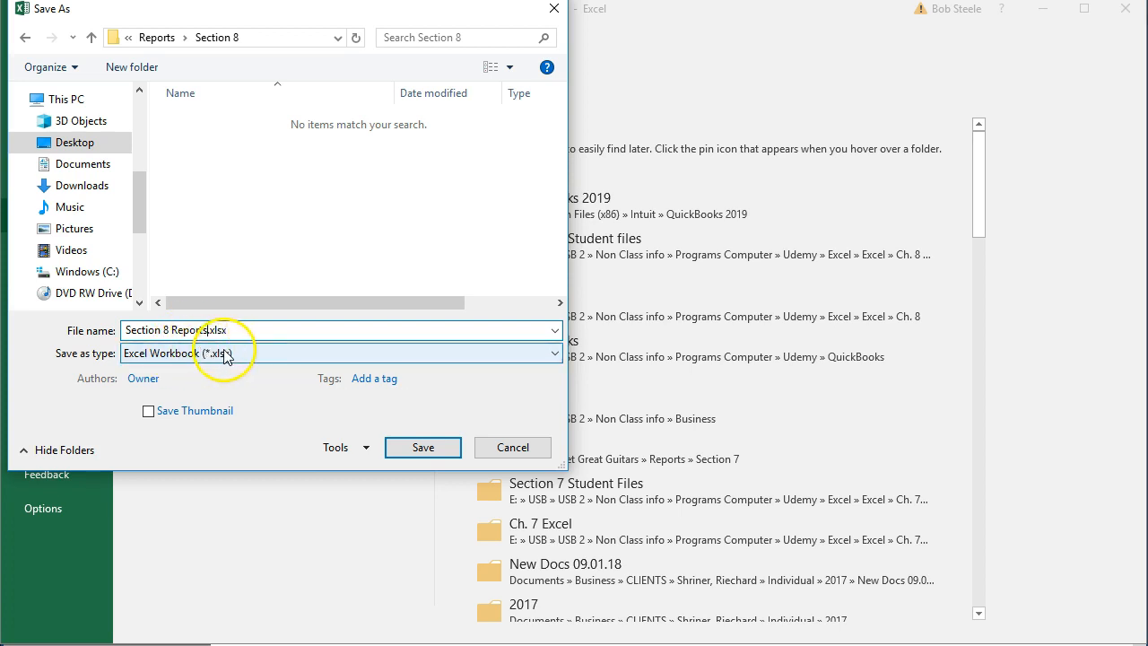
pyautogui.click(420, 448)
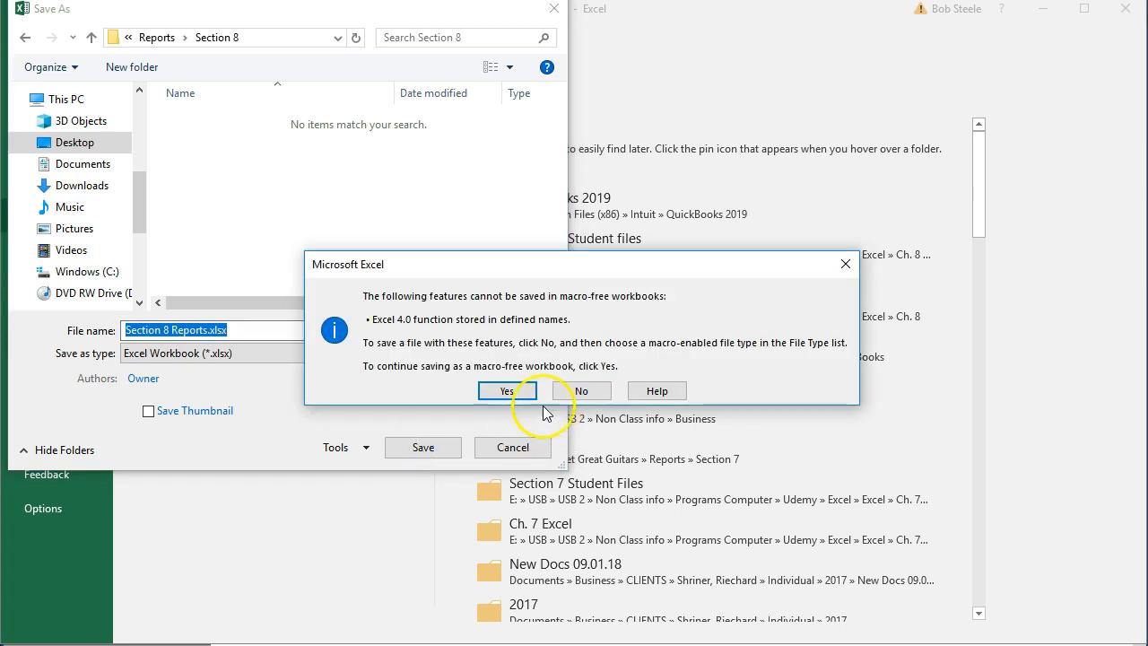
pyautogui.click(527, 396)
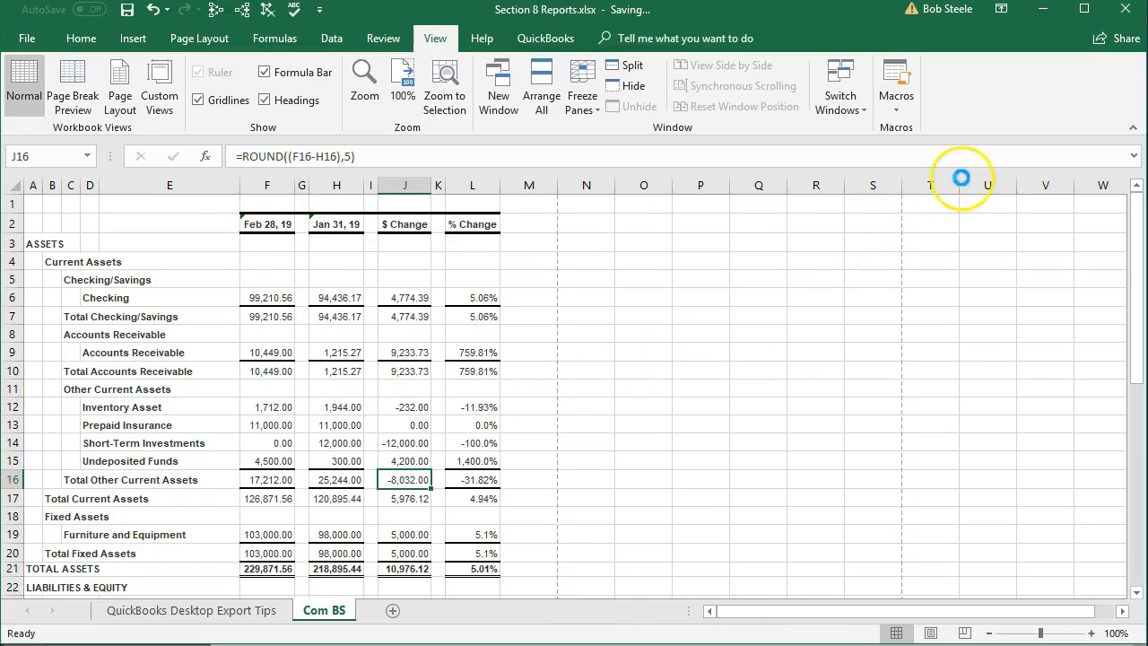
pyautogui.click(1125, 11)
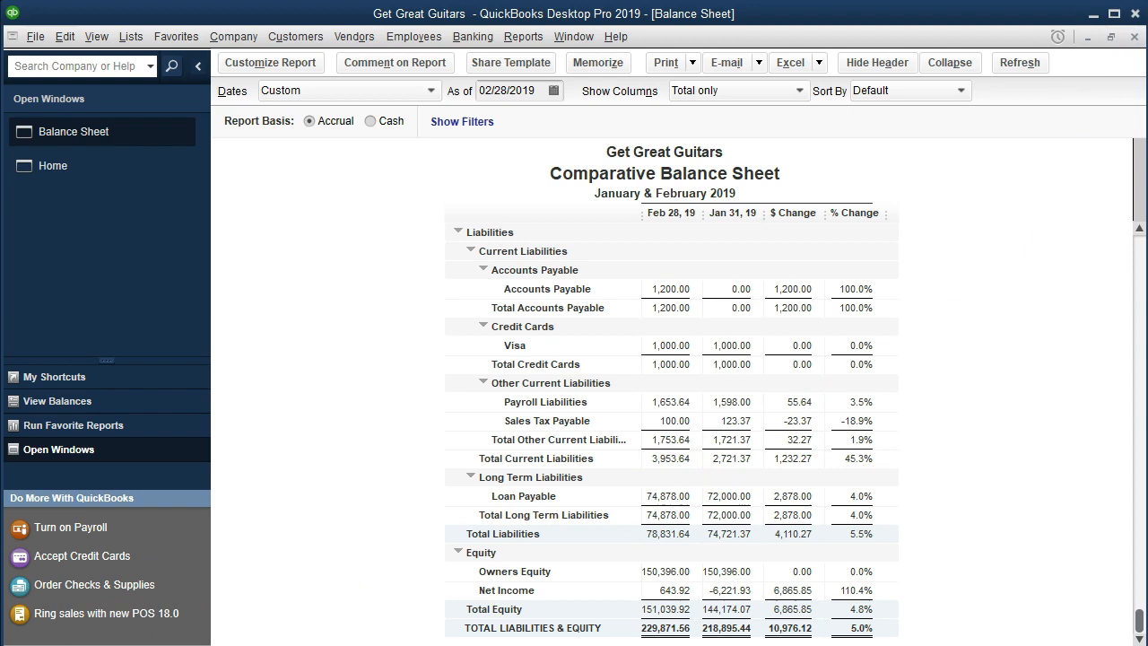
# Step: Open the Profit & Loss Standard report and its customization settings
pyautogui.click(524, 40)
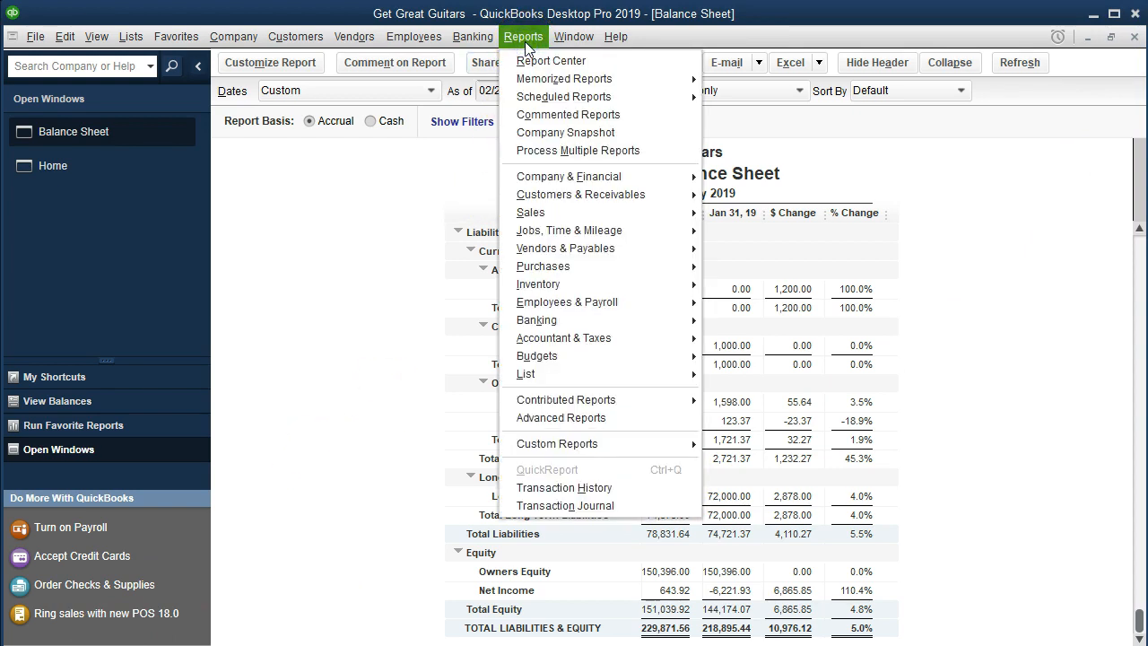
pyautogui.moveTo(559, 178)
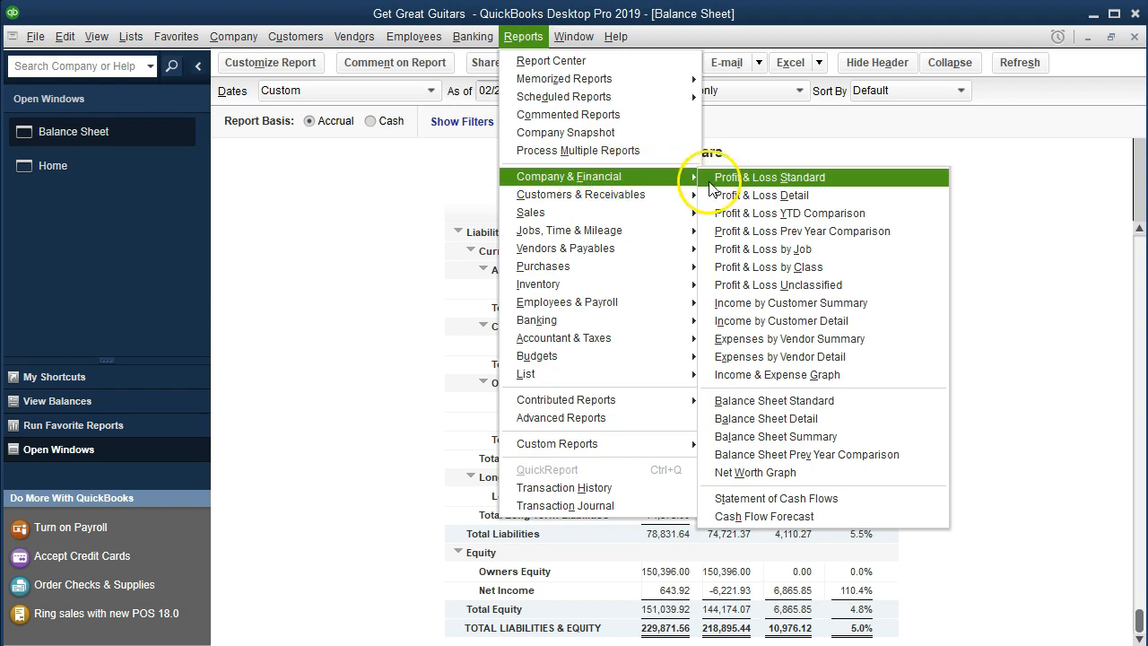
pyautogui.click(839, 180)
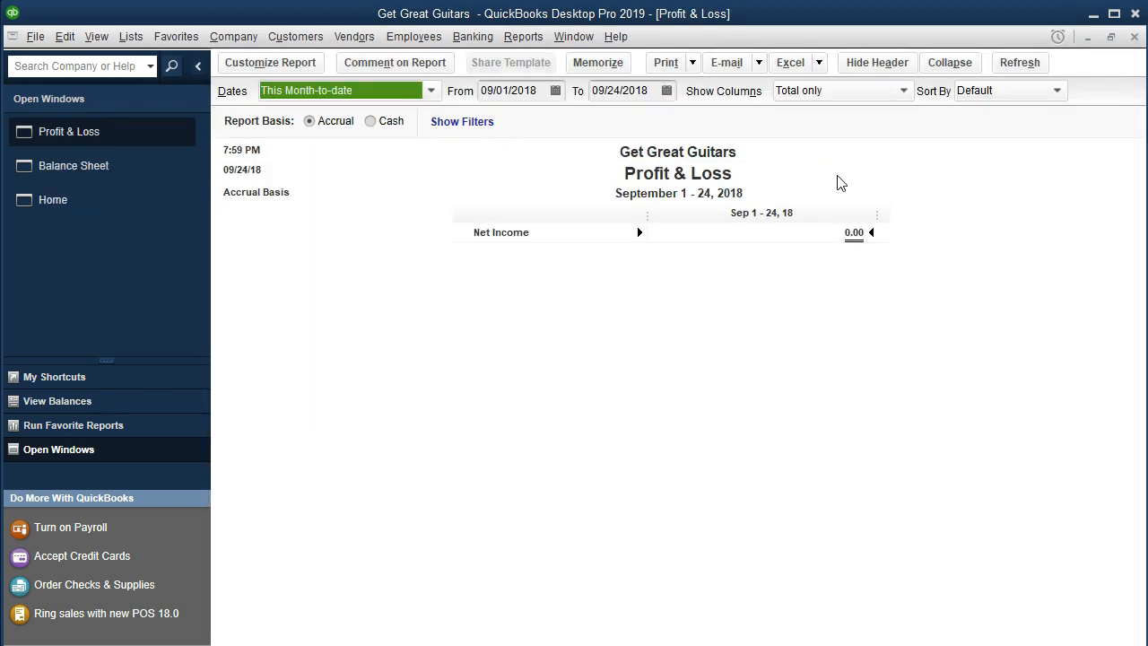
pyautogui.click(314, 64)
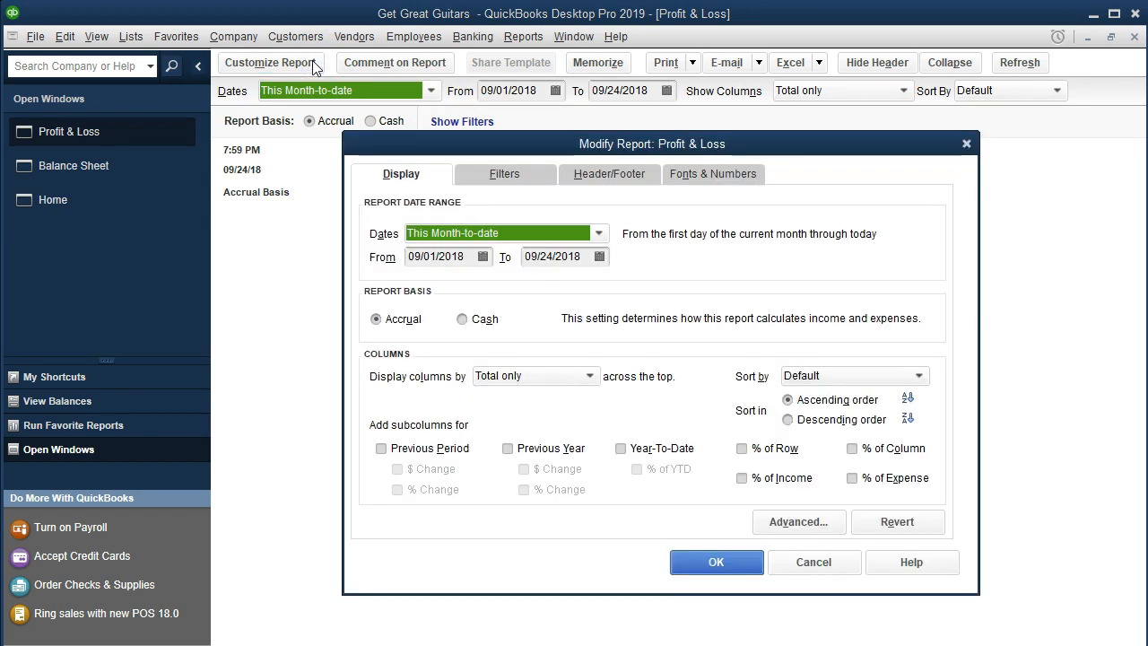
# Step: Set the start of the Profit & Loss report's date range to 02/01/2021
pyautogui.press('Tab')
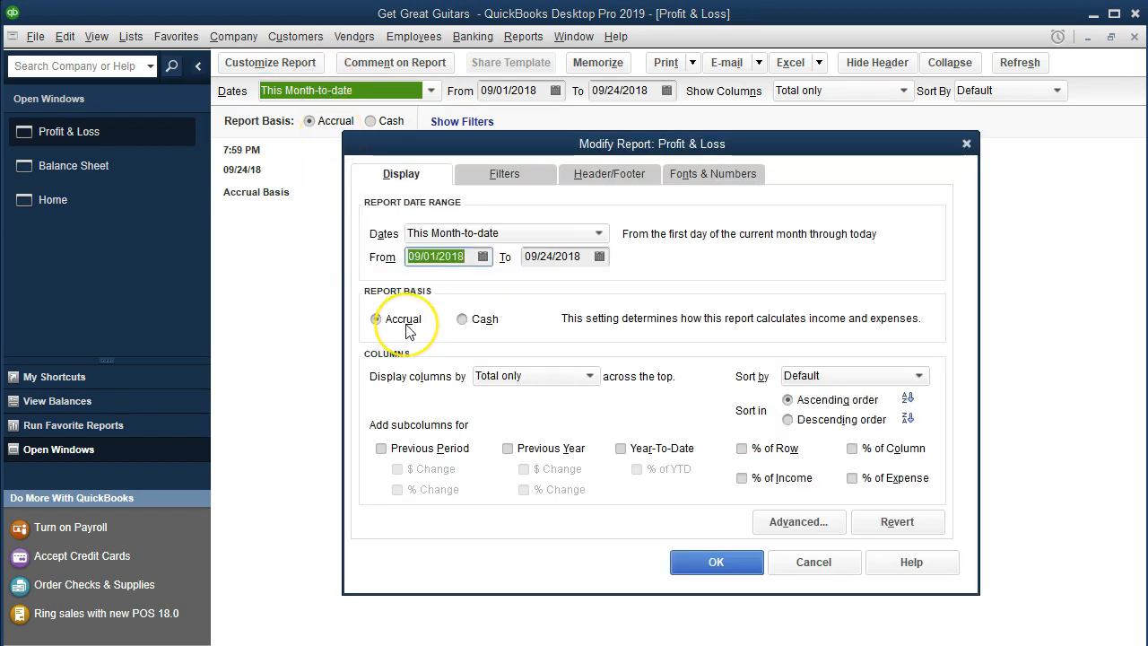
pyautogui.write('02/01/')
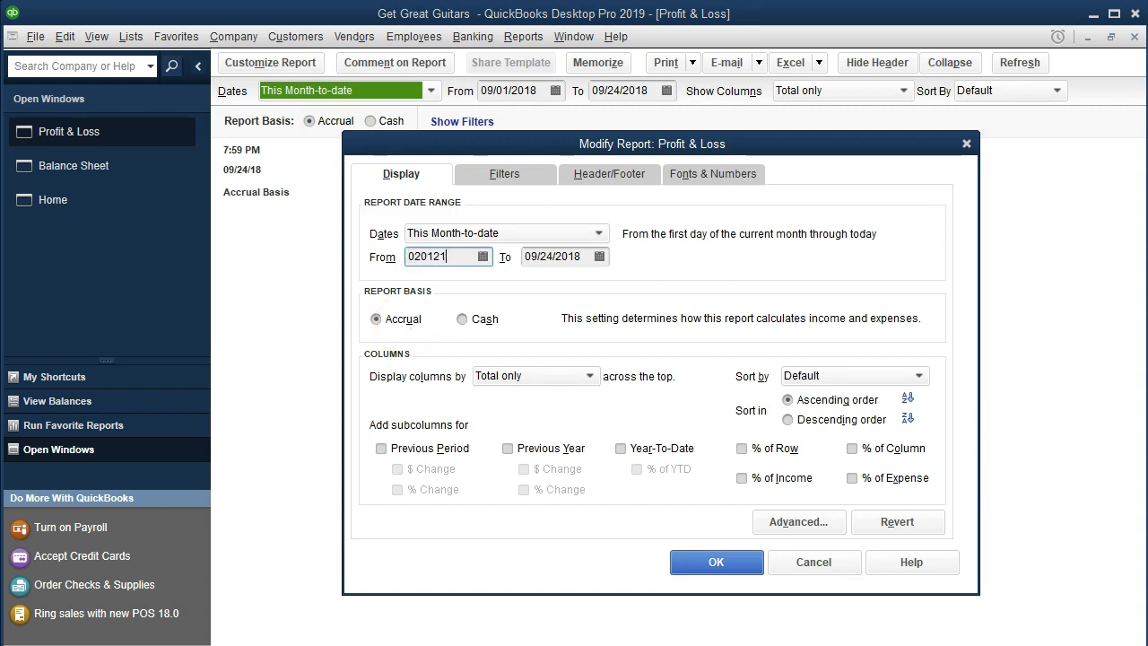
pyautogui.write('2021')
pyautogui.press('Tab')
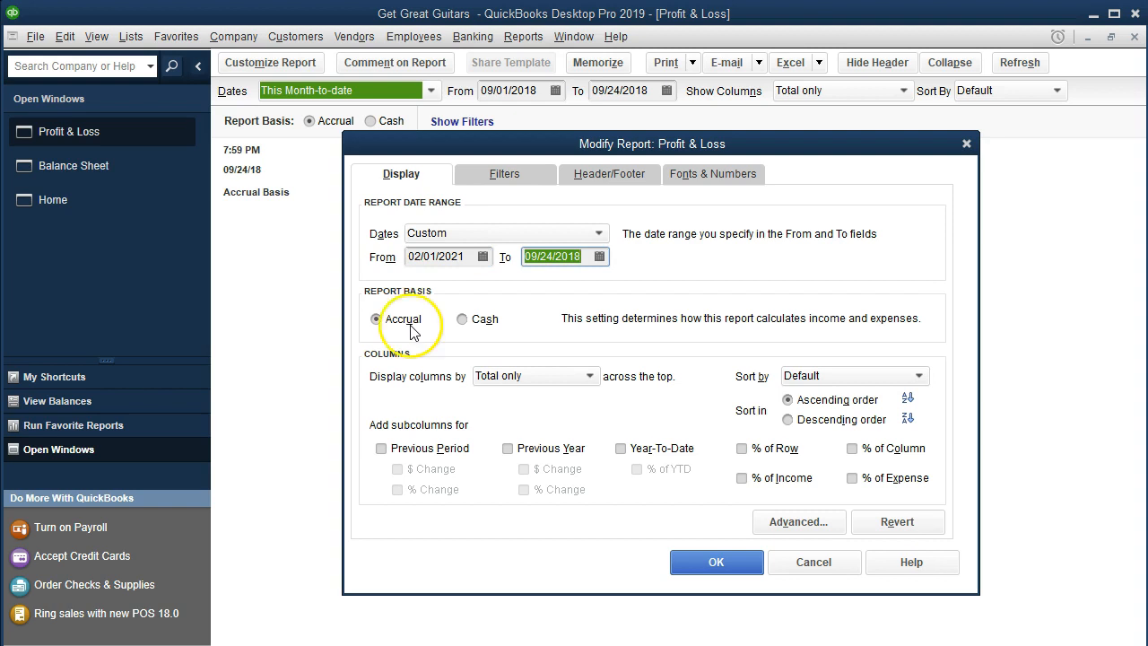
# Step: Set the Profit & Loss report's date range from 02/01/2019 to 02/28/2019
pyautogui.click(469, 256)
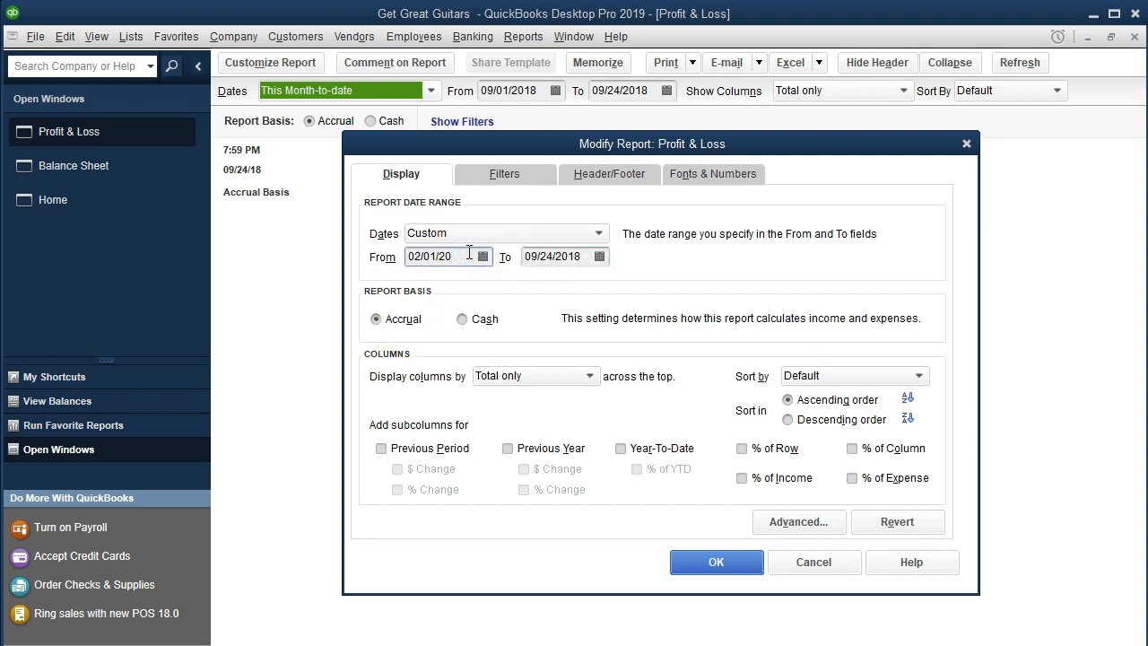
pyautogui.write('1')
pyautogui.press('Tab')
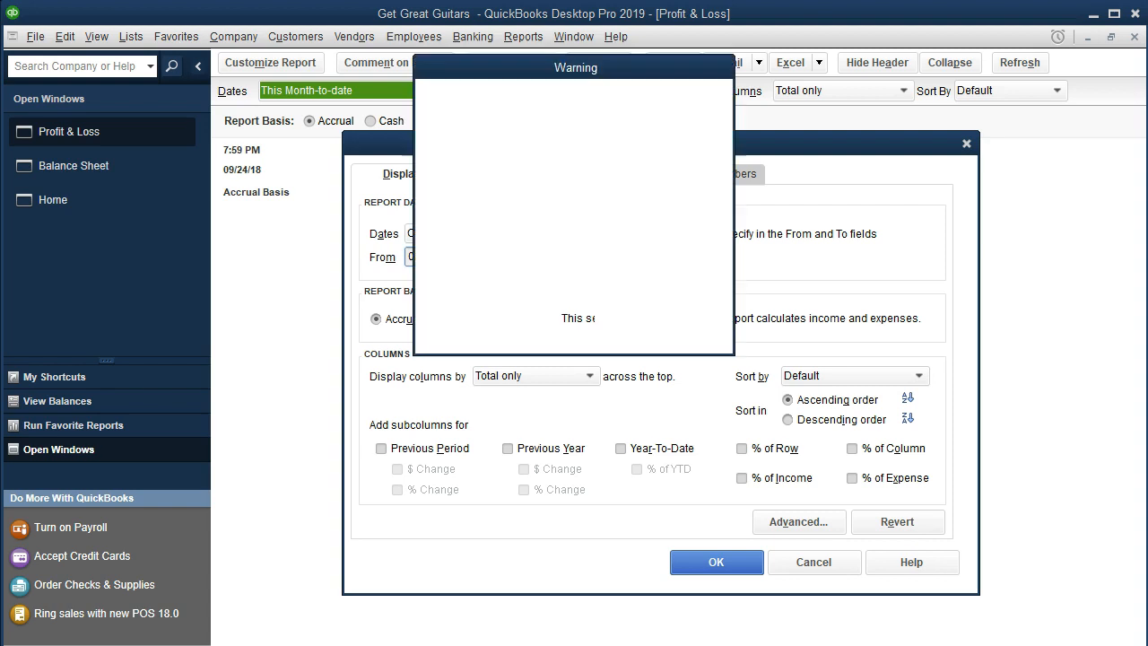
pyautogui.click(585, 321)
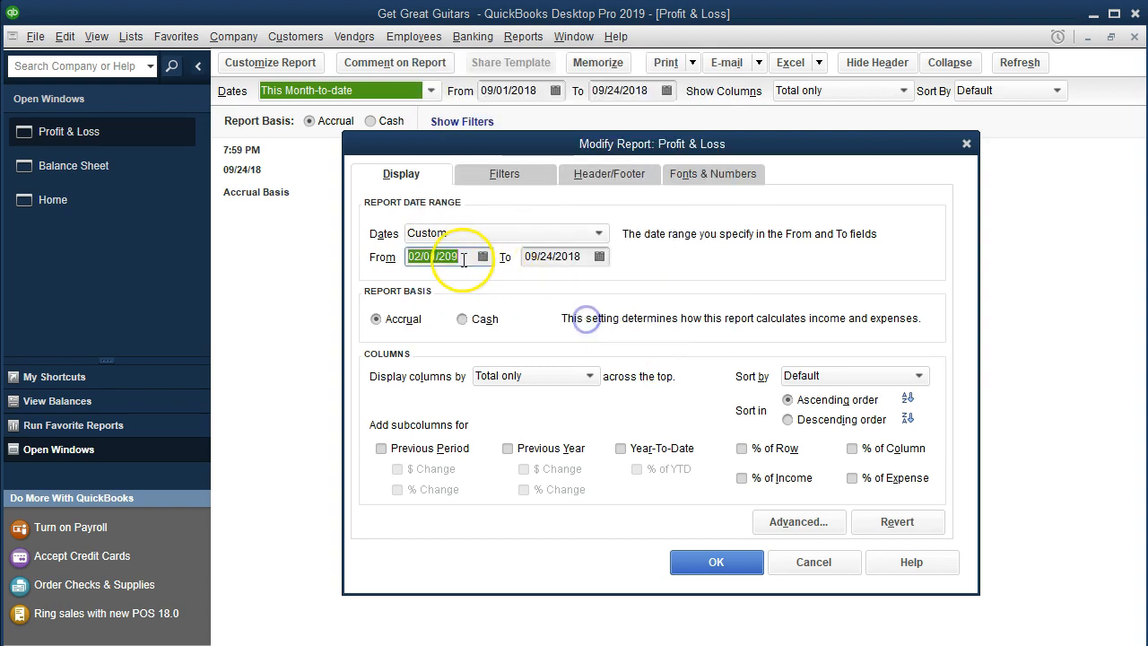
pyautogui.write('02/01/2019')
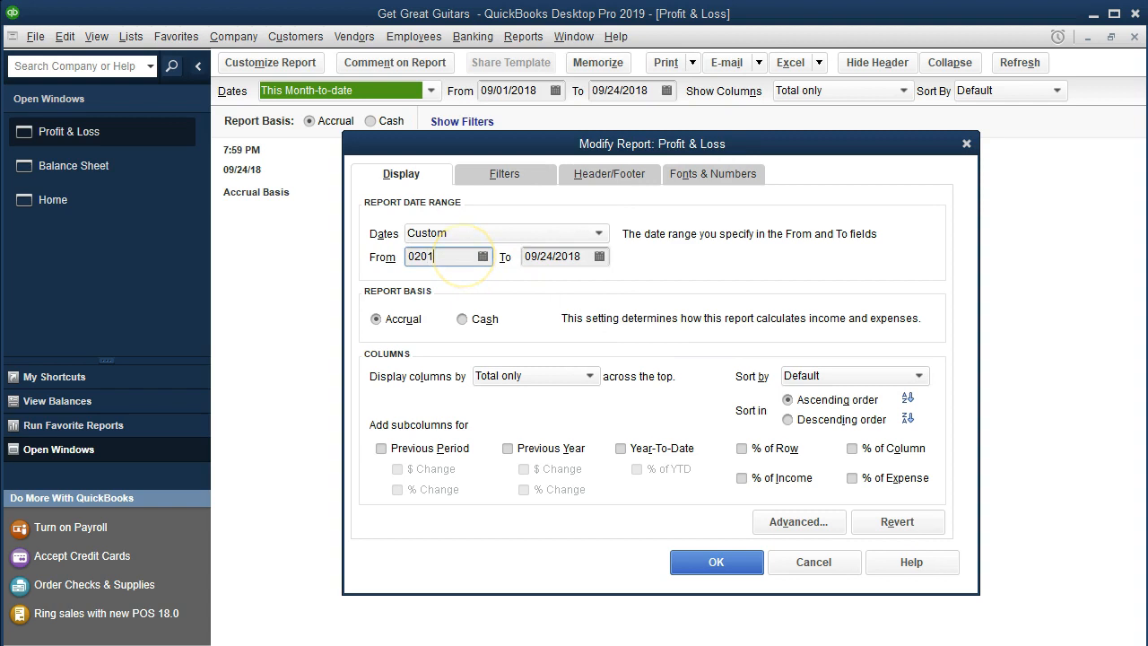
pyautogui.press('Tab')
pyautogui.write('02')
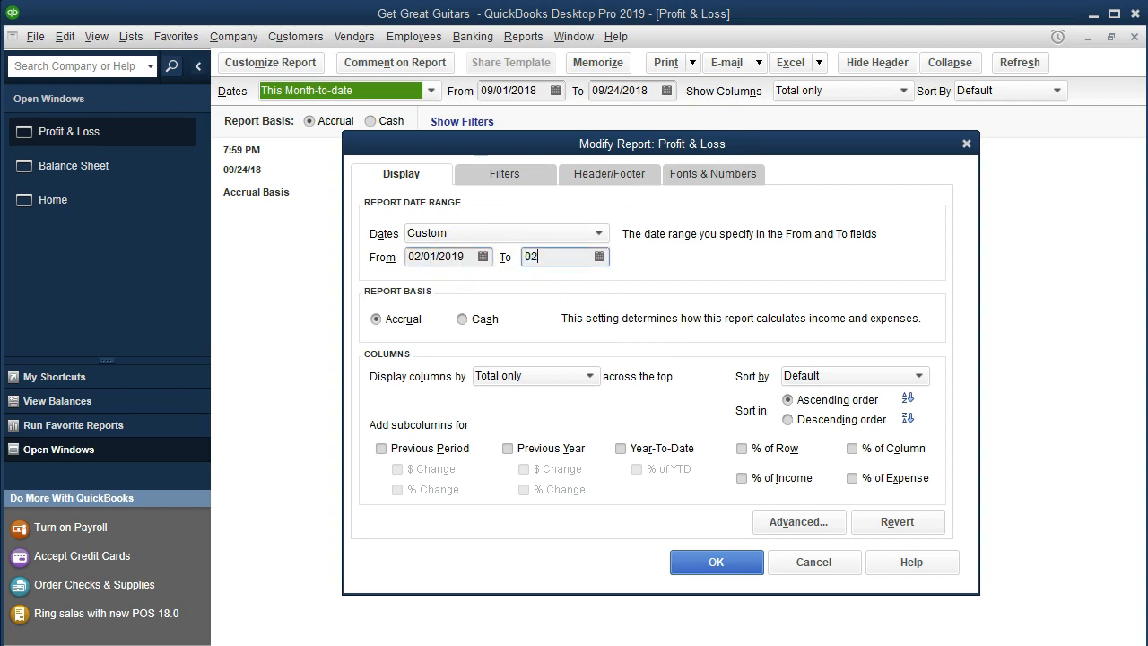
pyautogui.write('/28/2019')
pyautogui.press('Tab')
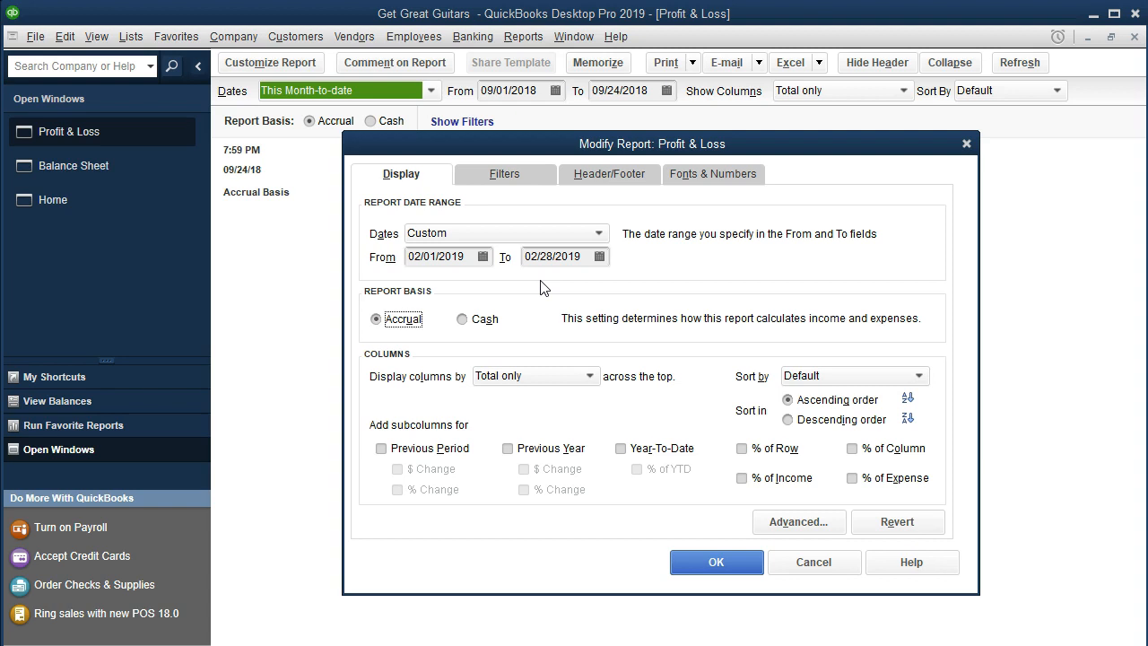
# Step: Add a Previous Period subcolumn to the Profit & Loss report and apply the customization
pyautogui.moveTo(552, 151); pyautogui.dragTo(569, 236)
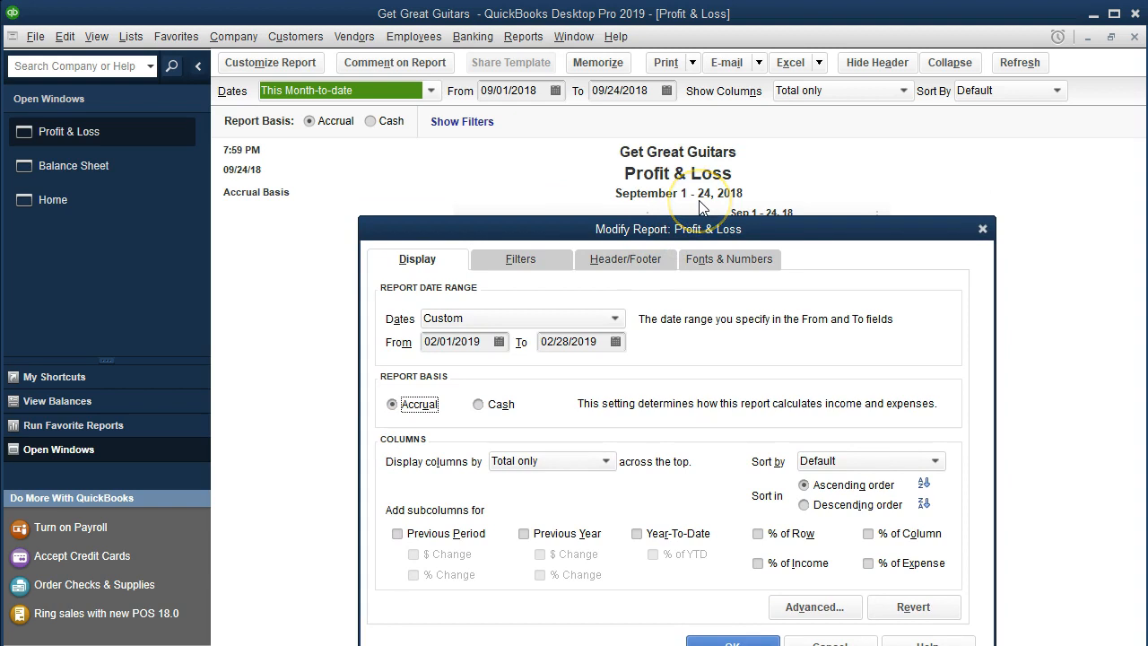
pyautogui.moveTo(565, 229); pyautogui.dragTo(553, 173)
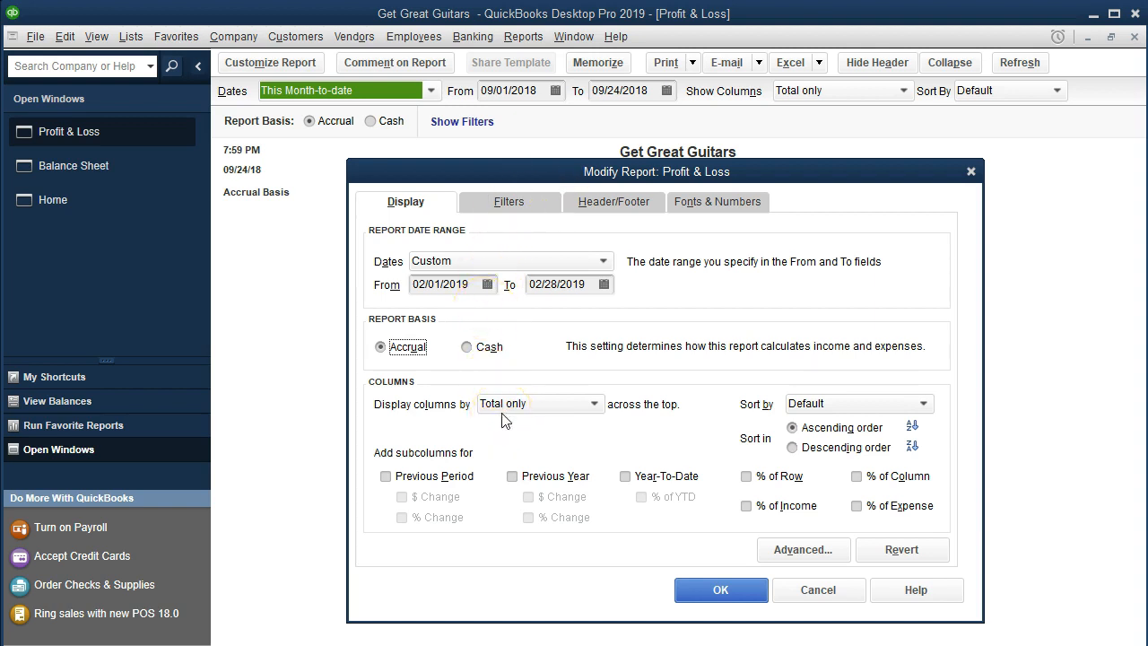
pyautogui.click(385, 477)
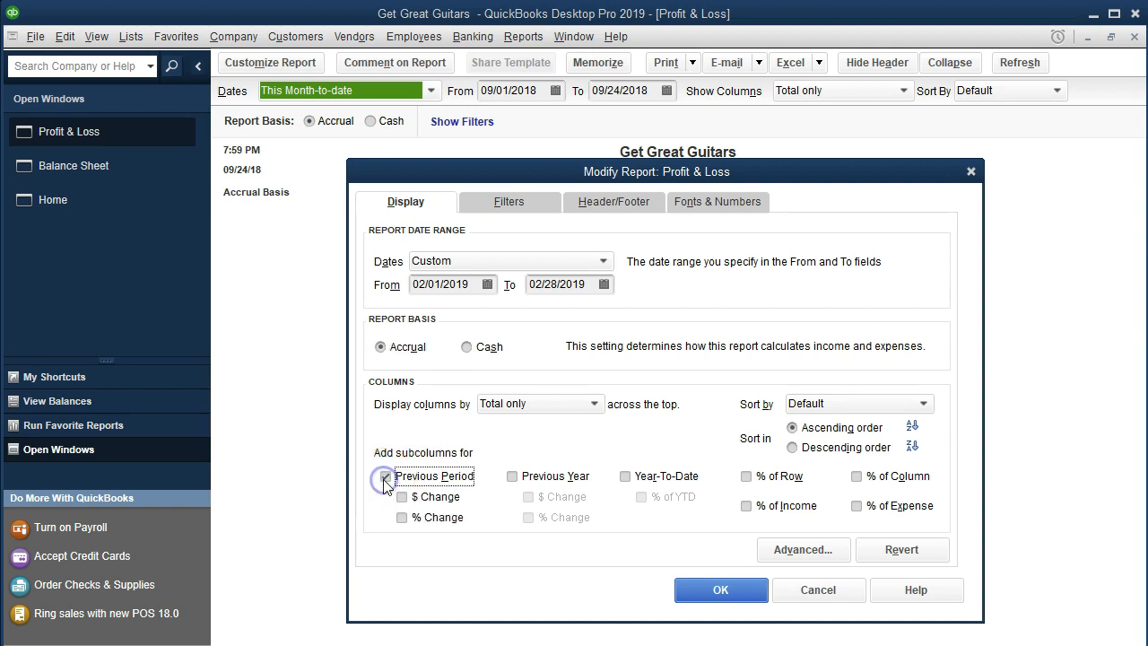
pyautogui.click(715, 592)
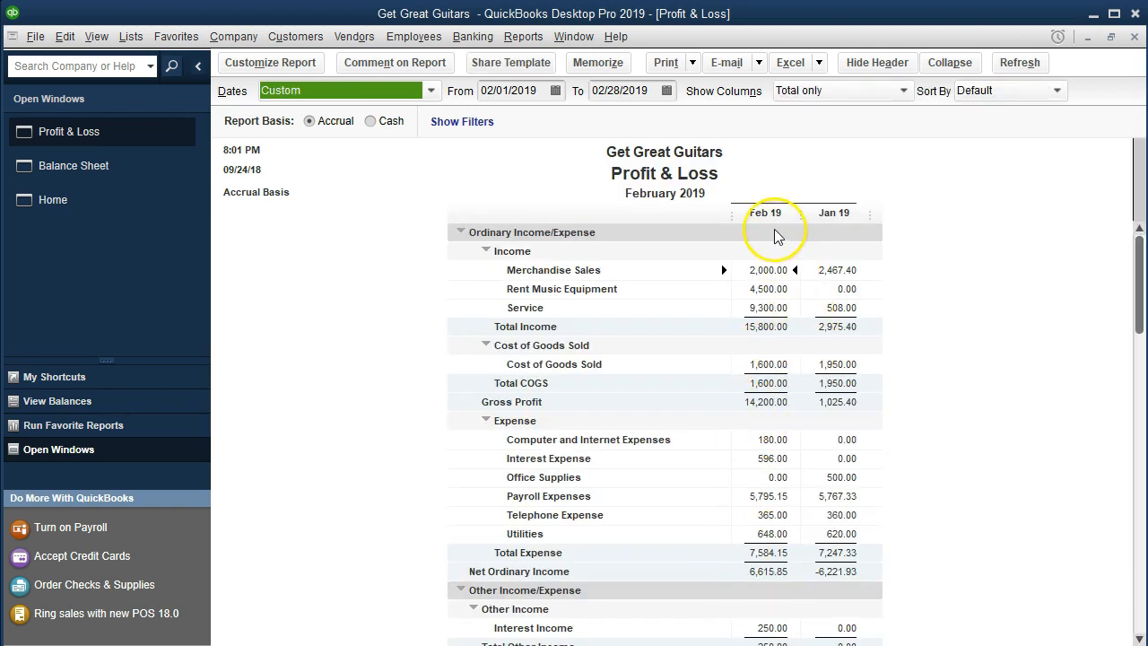
pyautogui.click(824, 230)
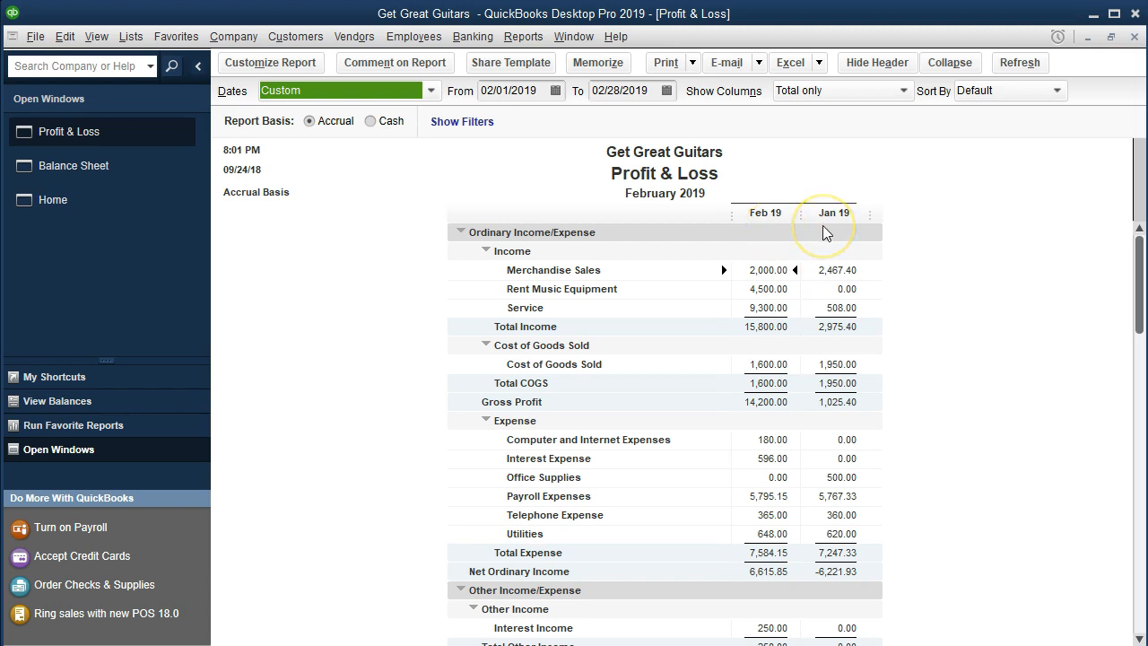
# Step: Reopen the report's customization settings and add the $ Change and % Change subcolumns for the previous period
pyautogui.click(313, 70)
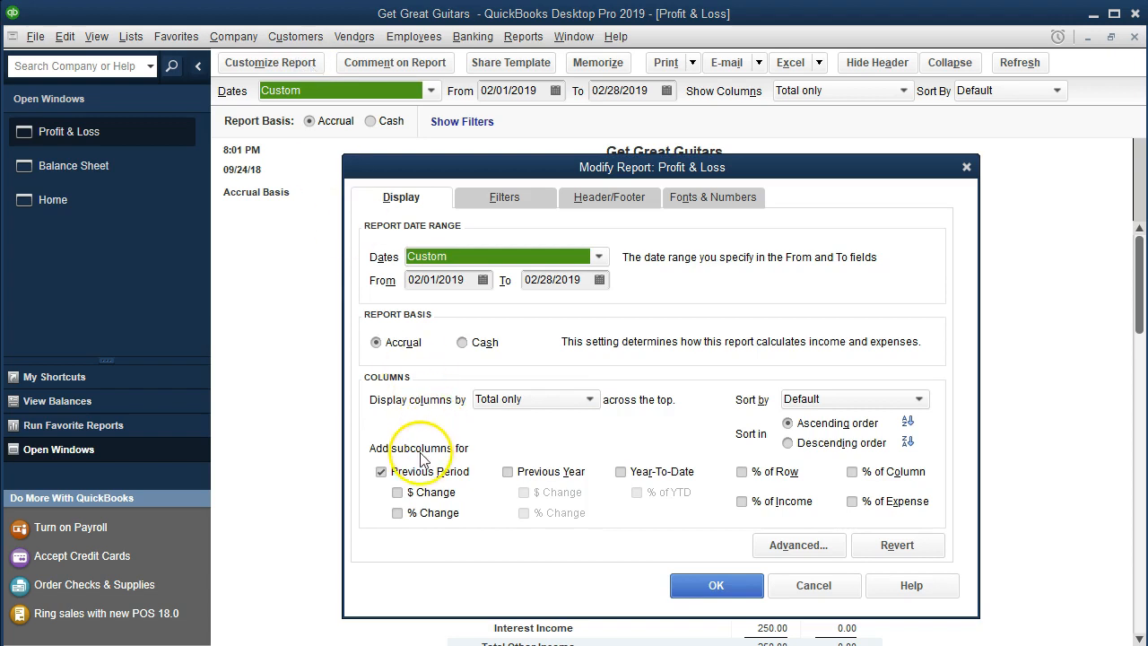
pyautogui.click(397, 492)
pyautogui.click(397, 513)
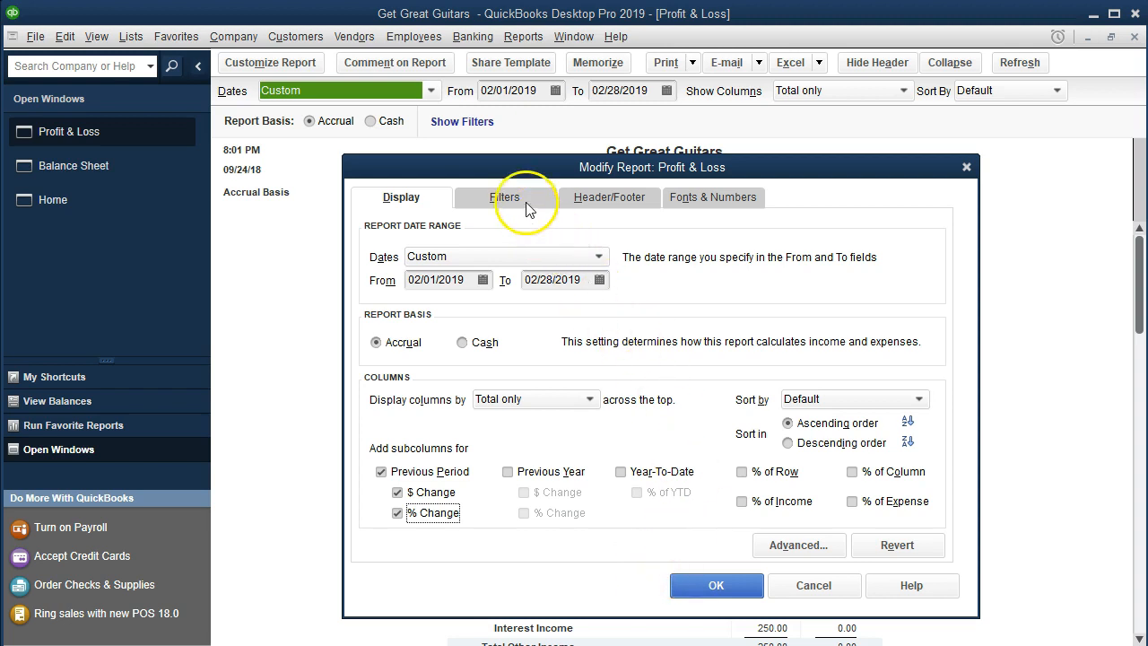
# Step: Remove the date prepared, time prepared and report basis from the report's header
pyautogui.click(579, 197)
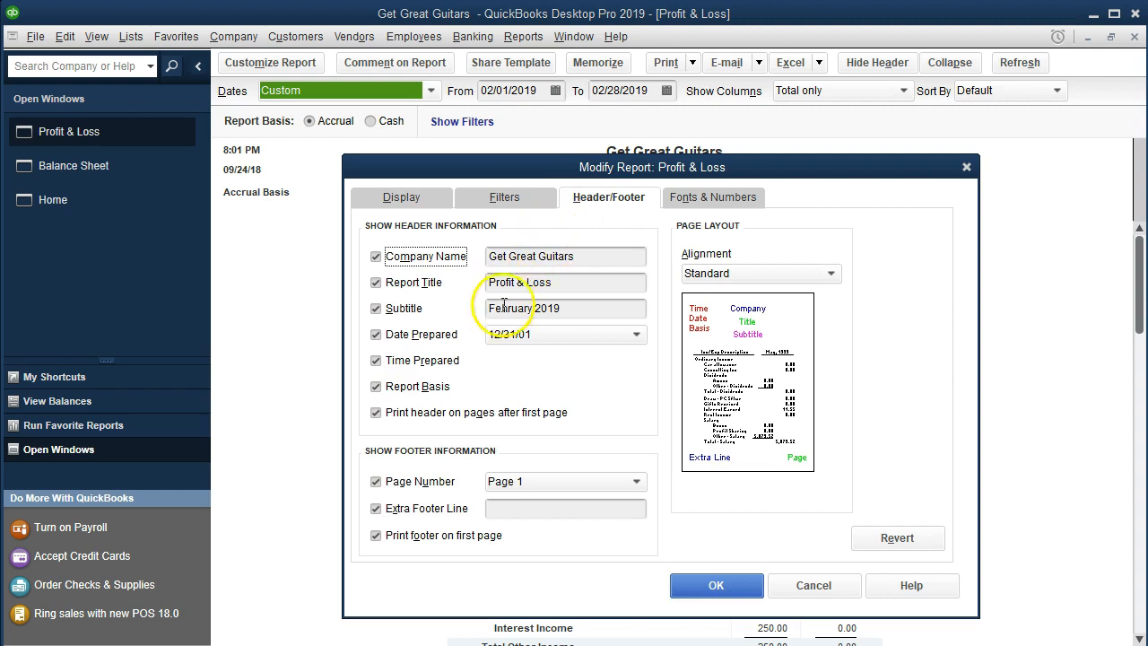
pyautogui.click(376, 333)
pyautogui.click(375, 360)
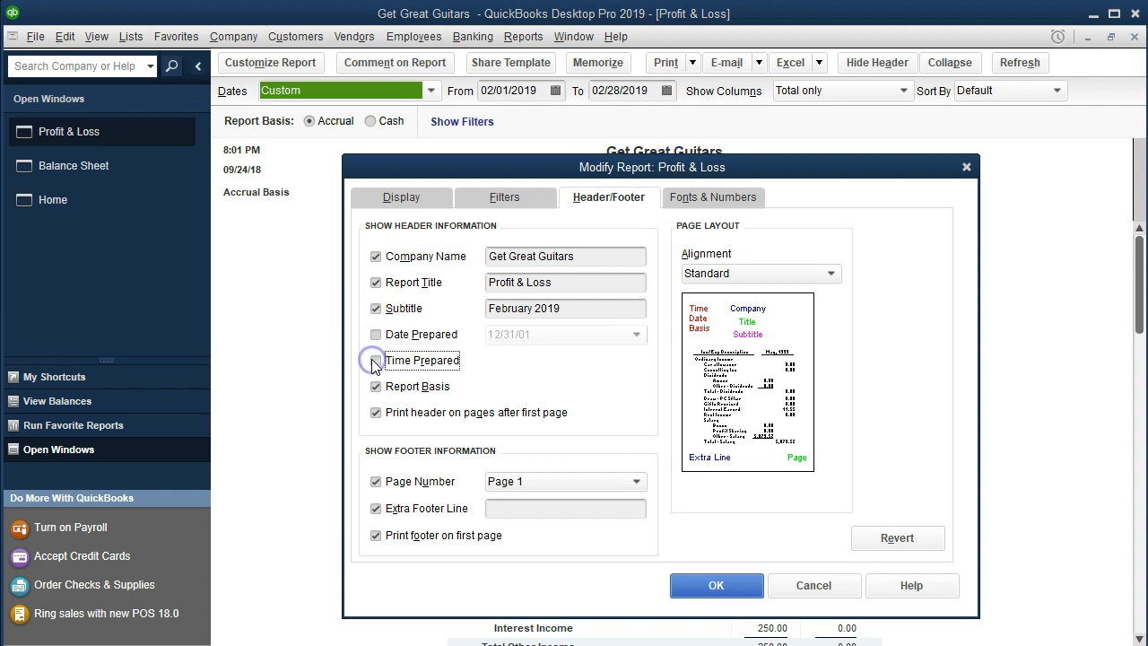
pyautogui.click(376, 387)
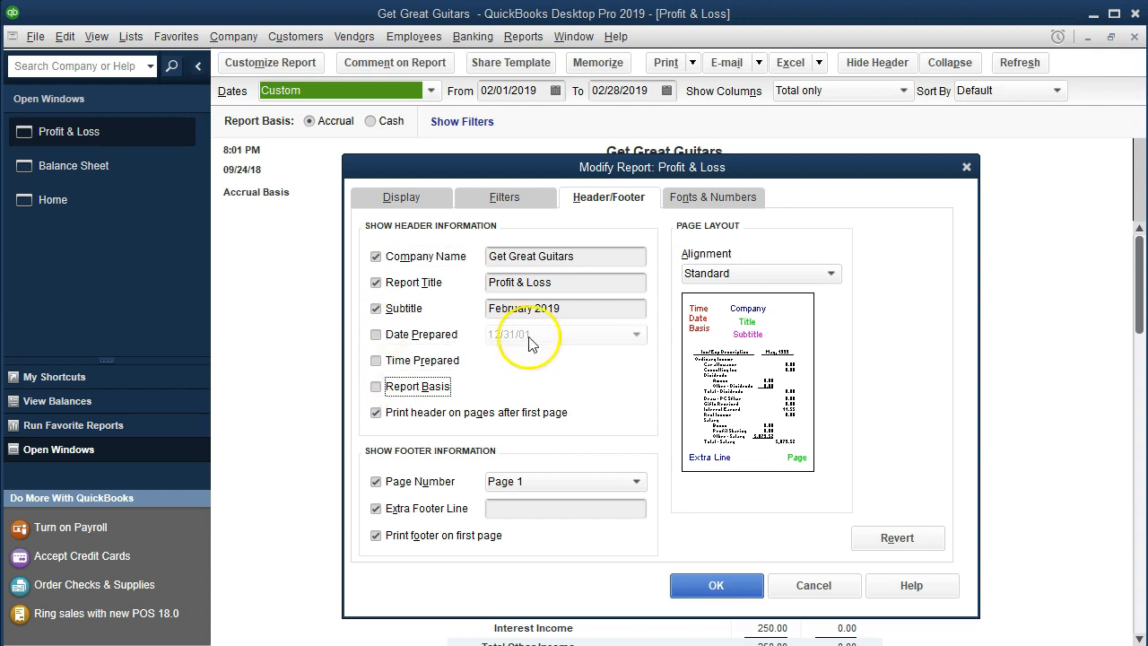
# Step: Change the report title to "Comparative Income Statement"
pyautogui.moveTo(558, 282); pyautogui.dragTo(450, 275)
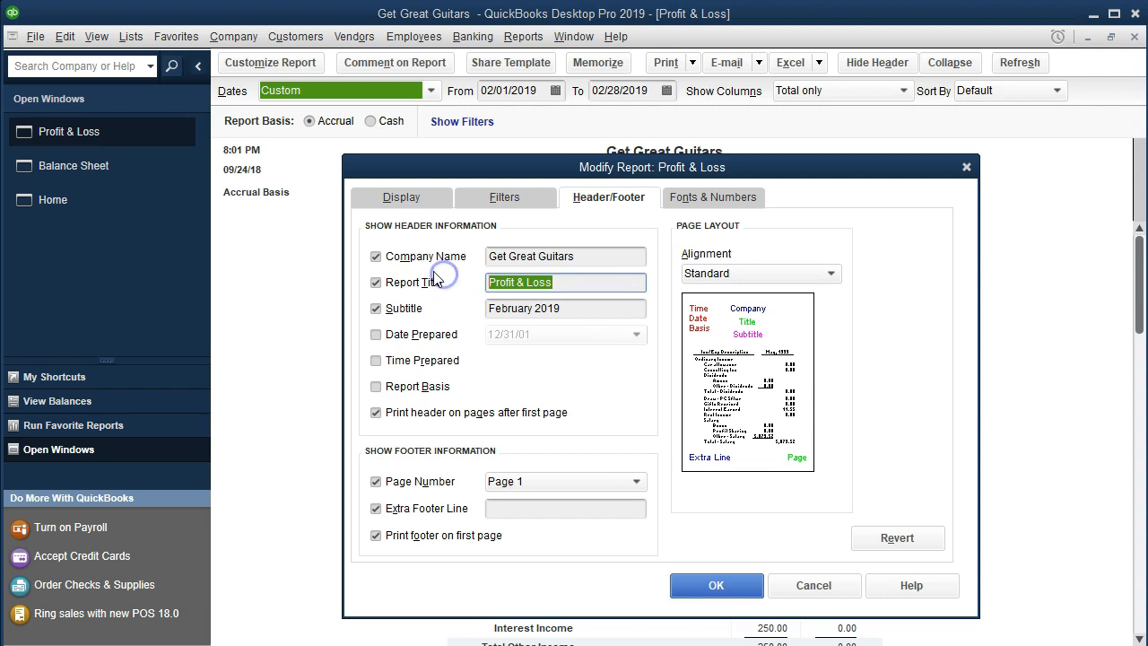
pyautogui.write('Comp')
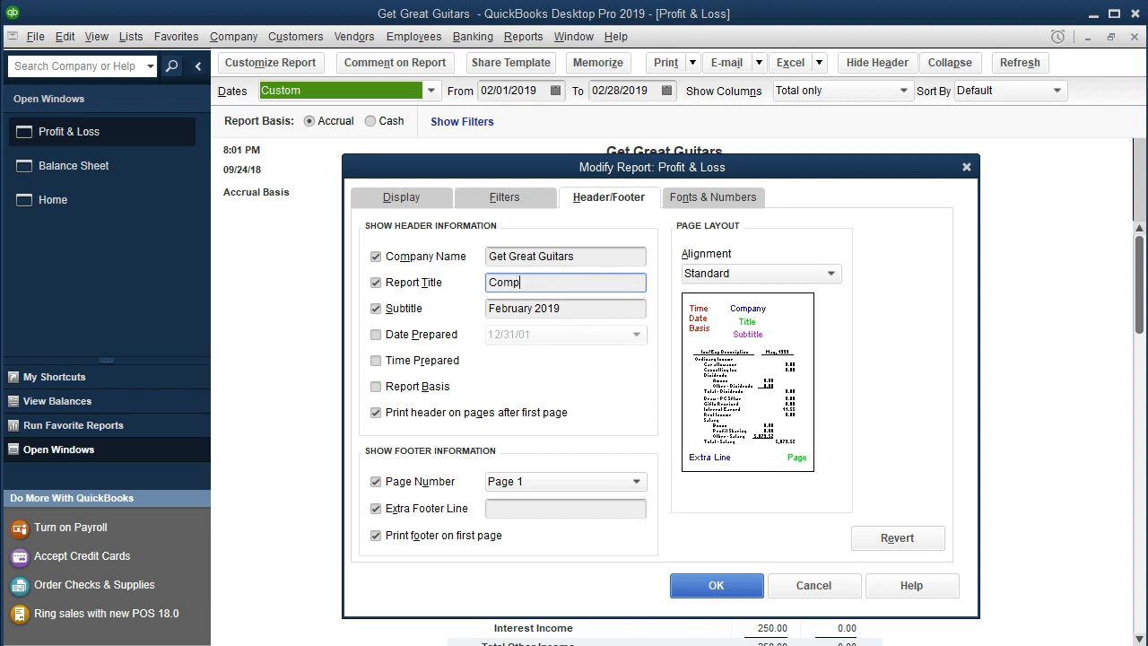
pyautogui.write('arative Income Statement')
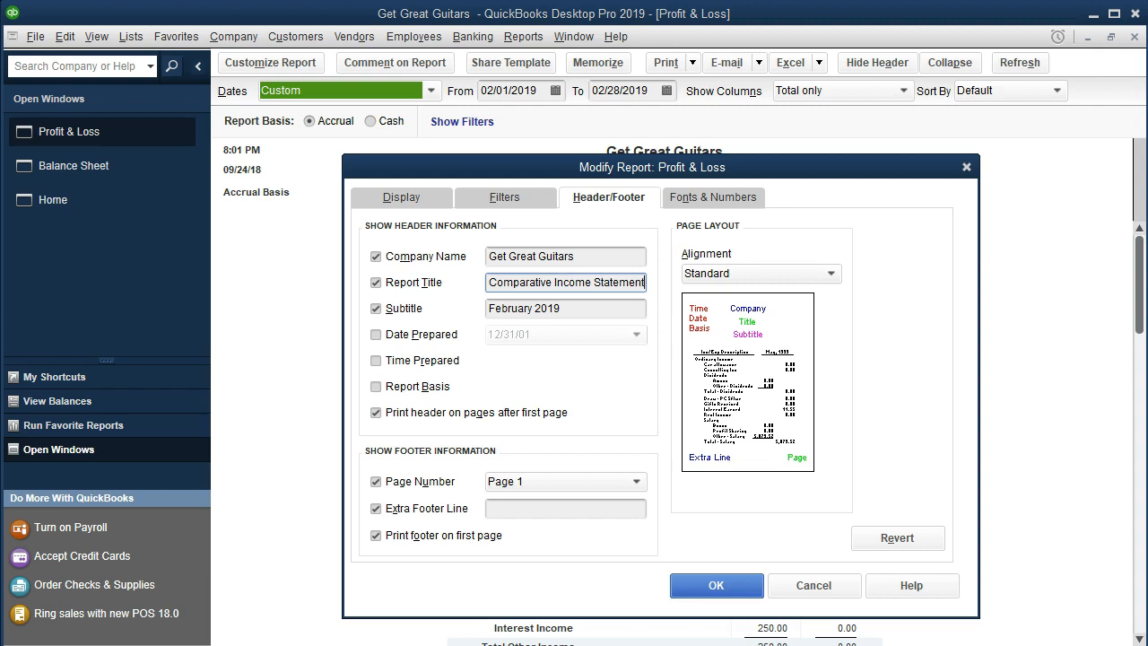
# Step: Change the report's subtitle to "January & February 2019" and apply the customization
pyautogui.click(515, 308)
pyautogui.click(508, 308)
pyautogui.write('Janruary')
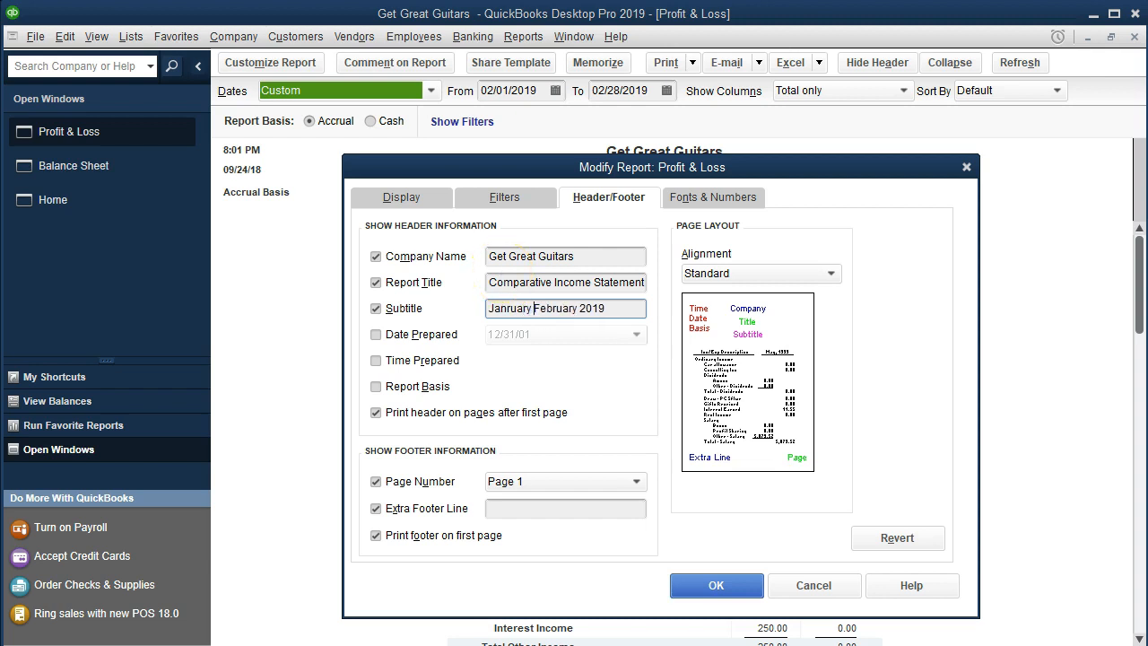
pyautogui.write(' &')
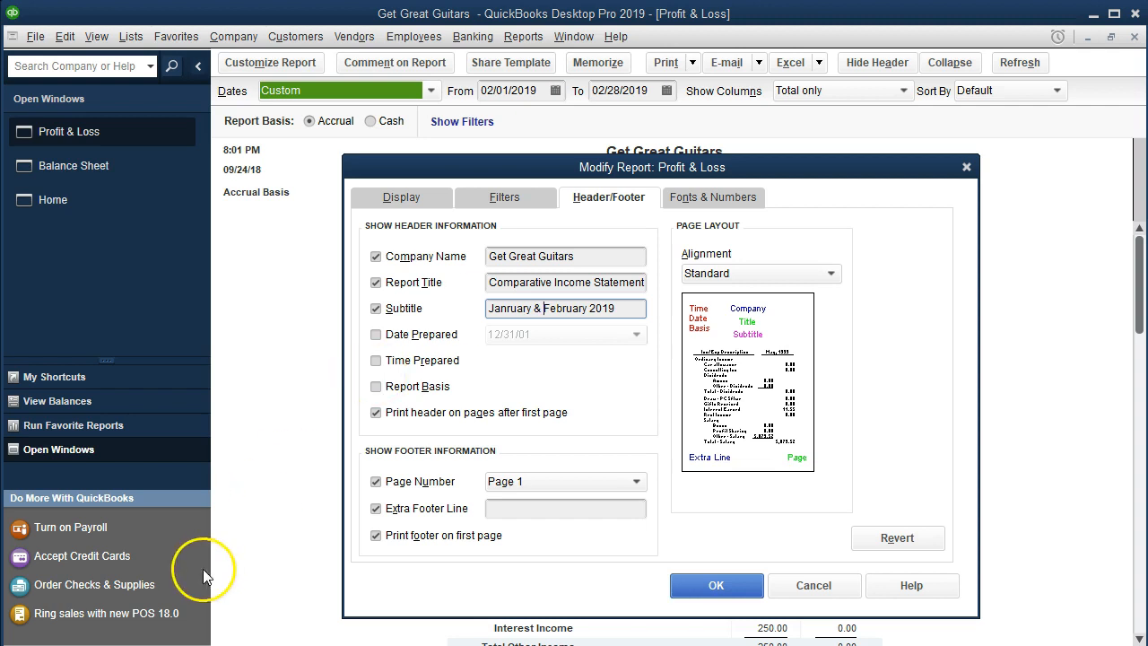
pyautogui.press('BackSpace')
pyautogui.click(516, 308)
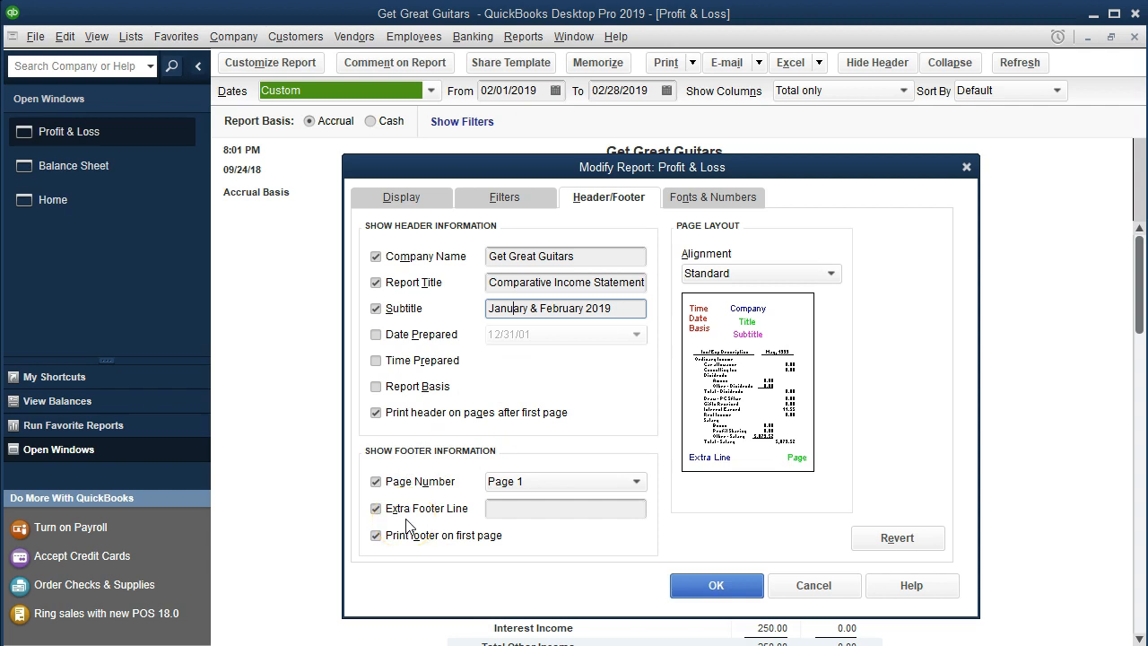
pyautogui.click(688, 592)
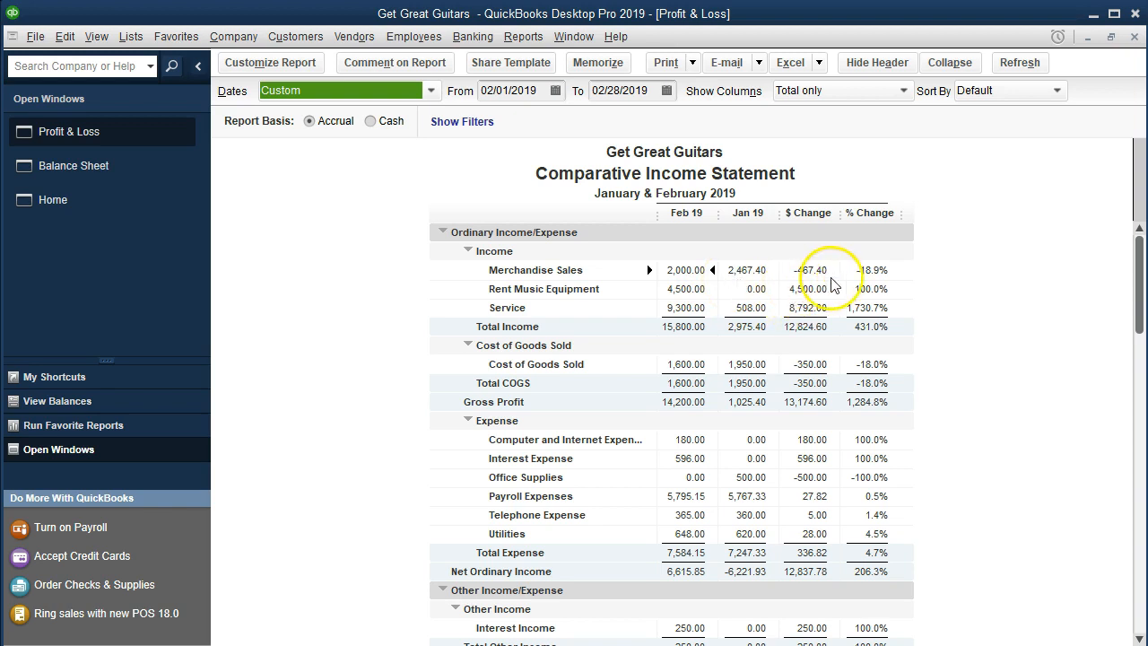
# Step: Check the Merchandise Sales percentage change by dividing 467.4 by 2467.4 in Calculator, and close Calculator
pyautogui.press('XF86Calculator')
pyautogui.moveTo(755, 278); pyautogui.dragTo(822, 306)
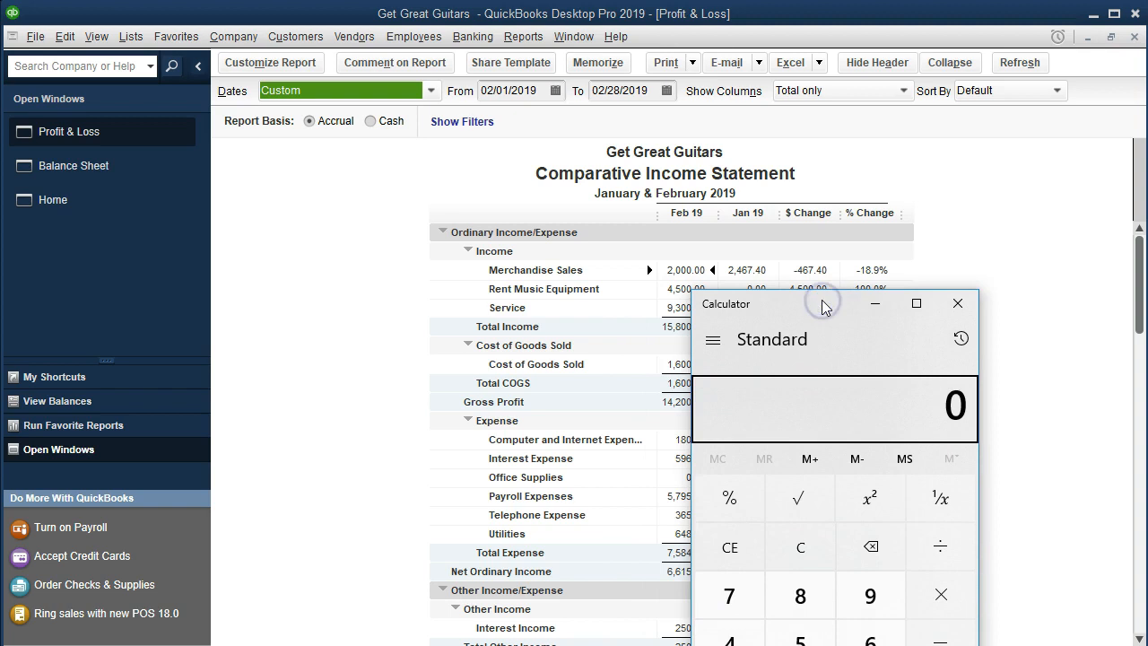
pyautogui.write('467.')
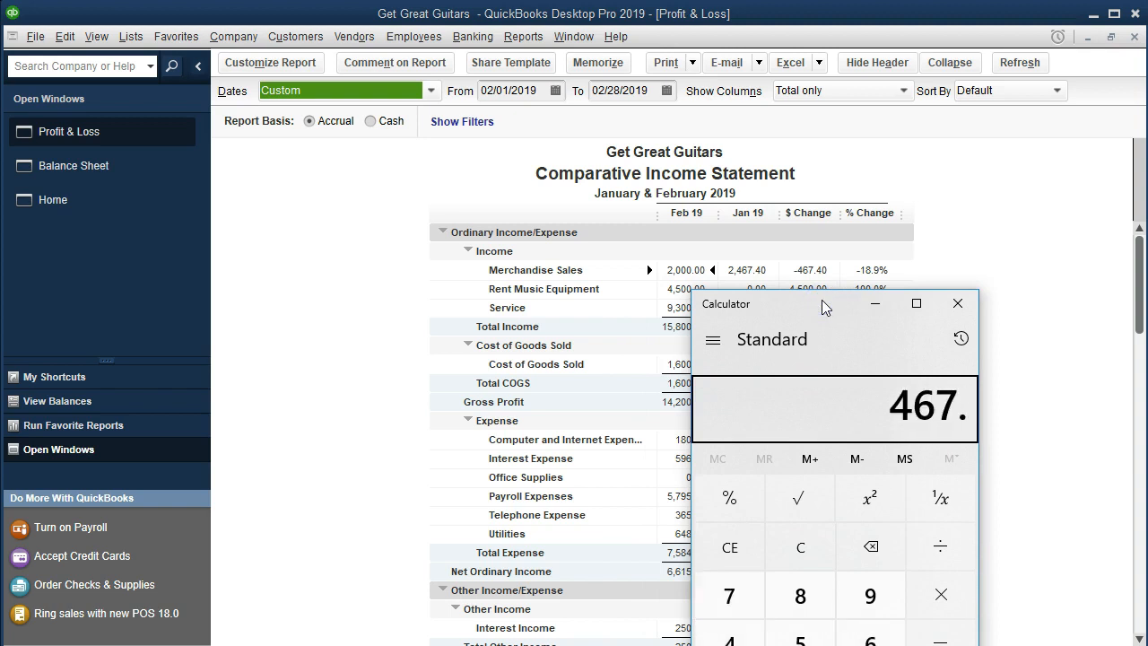
pyautogui.write('4')
pyautogui.press('/')
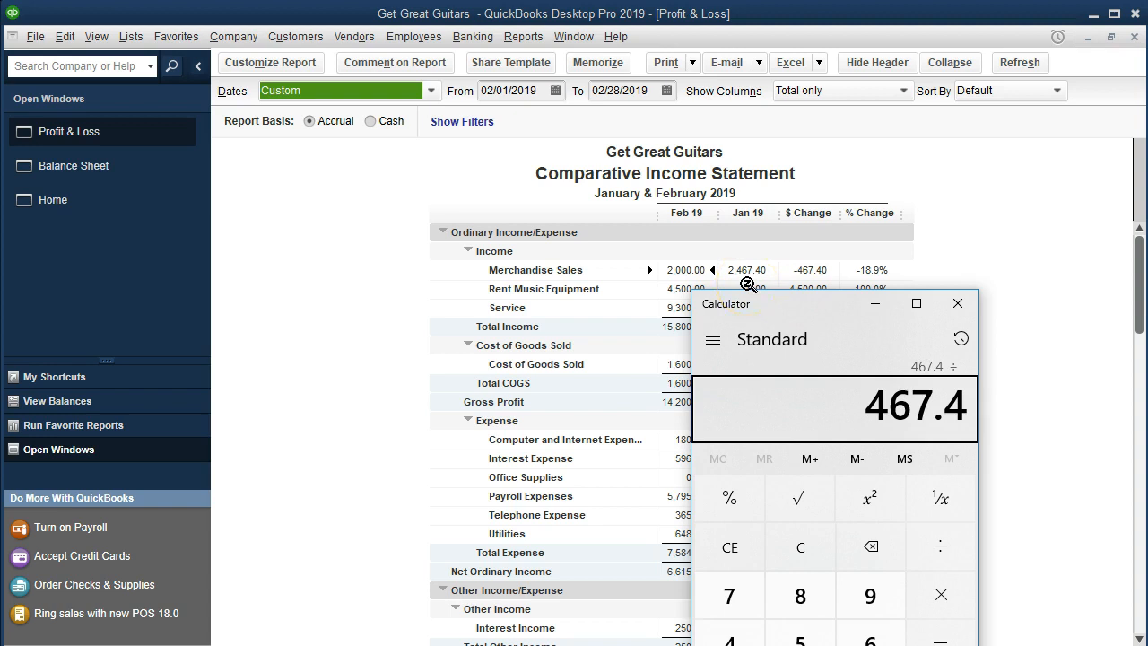
pyautogui.write('2467.4')
pyautogui.press('Return')
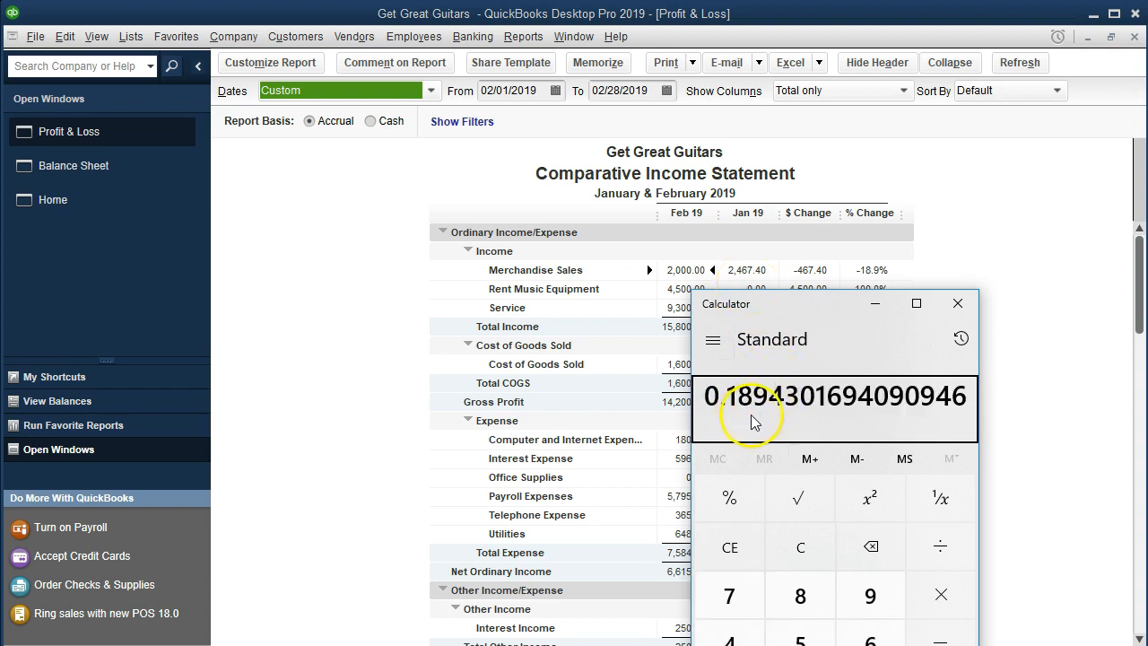
pyautogui.click(958, 305)
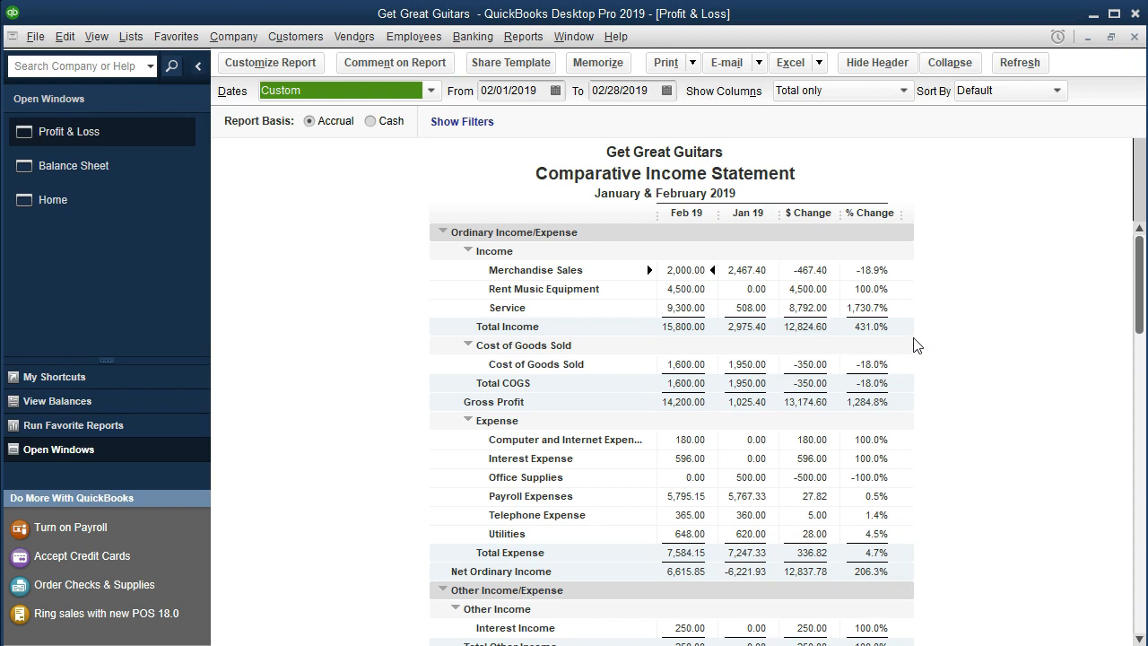
# Step: Start exporting the income statement to Excel as a new worksheet in an existing workbook
pyautogui.click(819, 63)
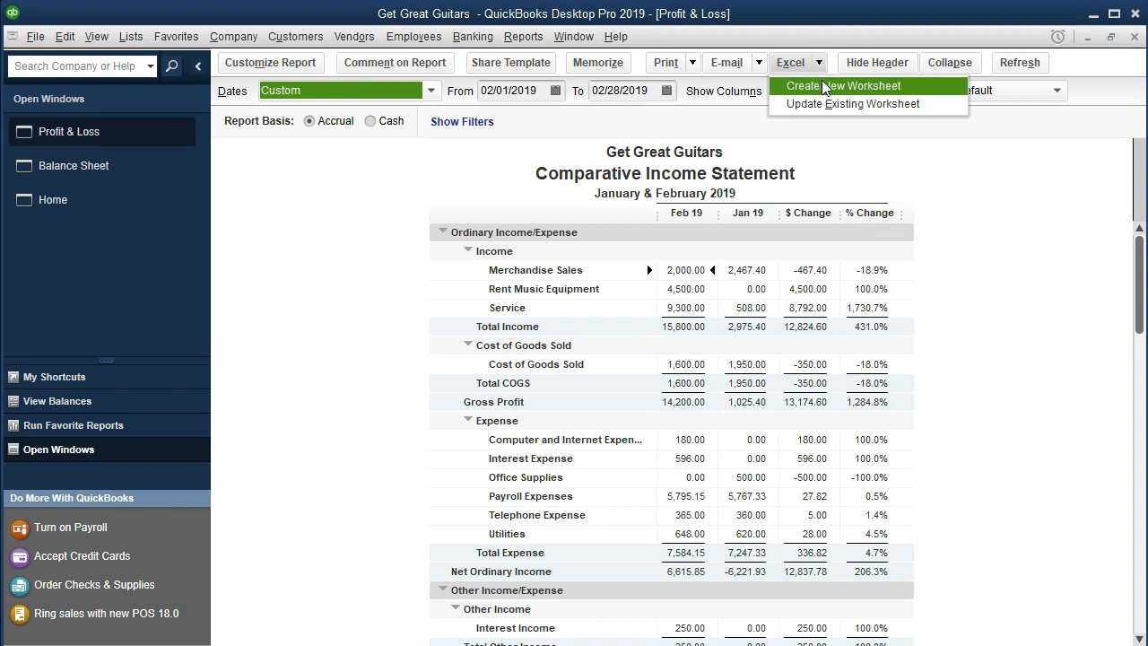
pyautogui.click(825, 87)
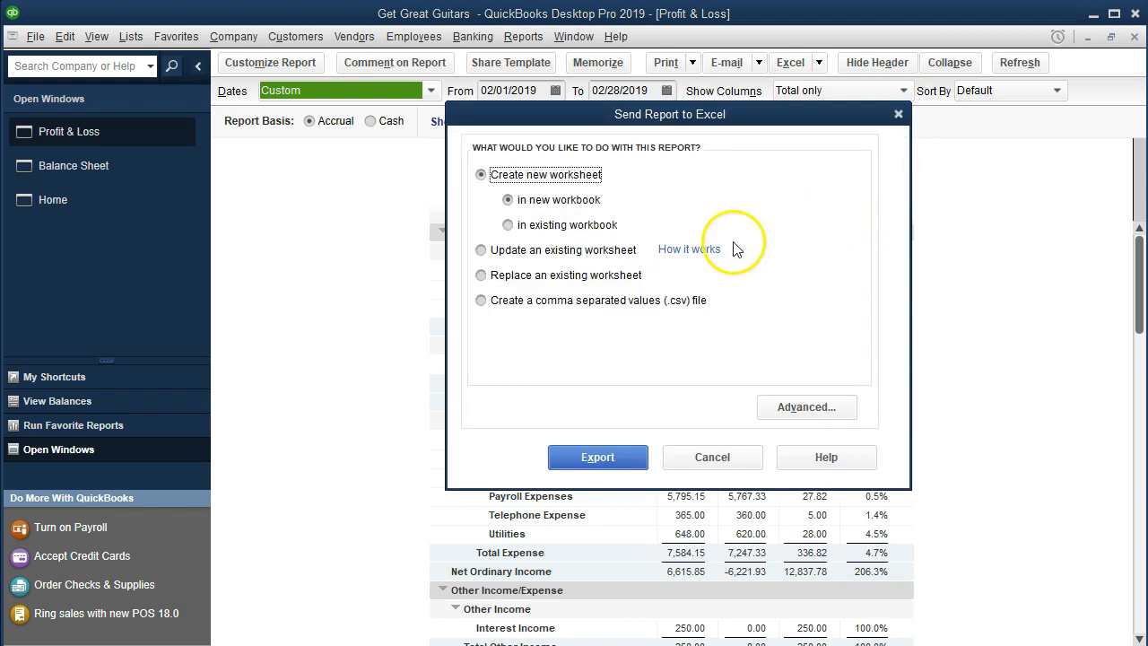
pyautogui.click(550, 229)
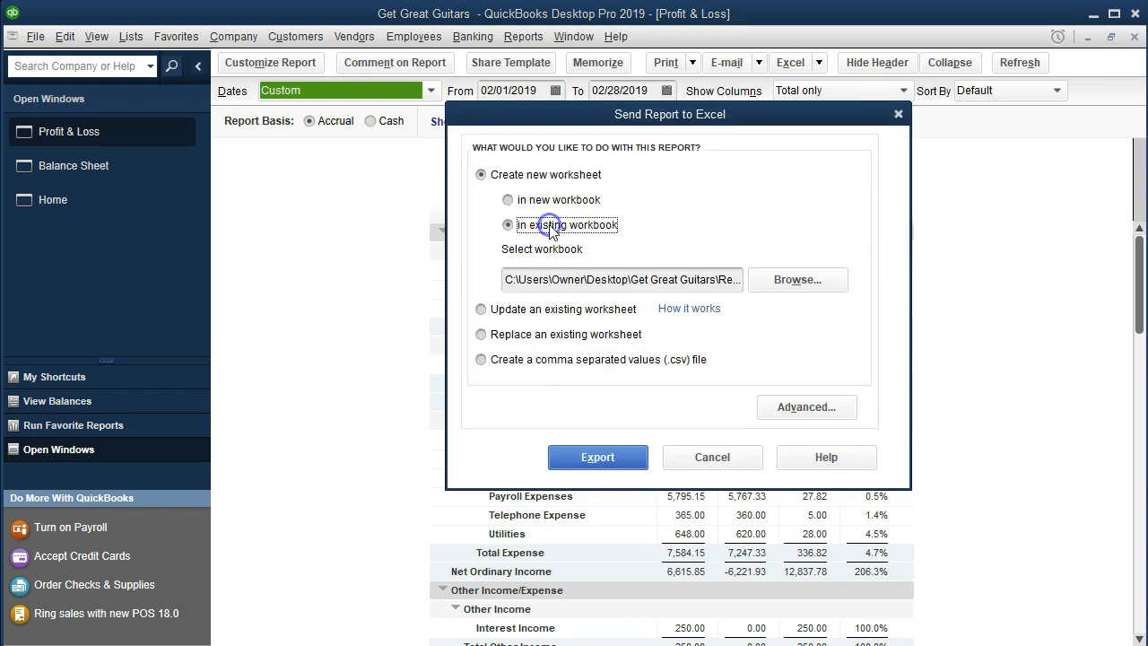
# Step: Choose "Section 8 Reports.xlsx" in the Reports > Section 8 folder as the destination workbook and export the income statement to it
pyautogui.click(778, 287)
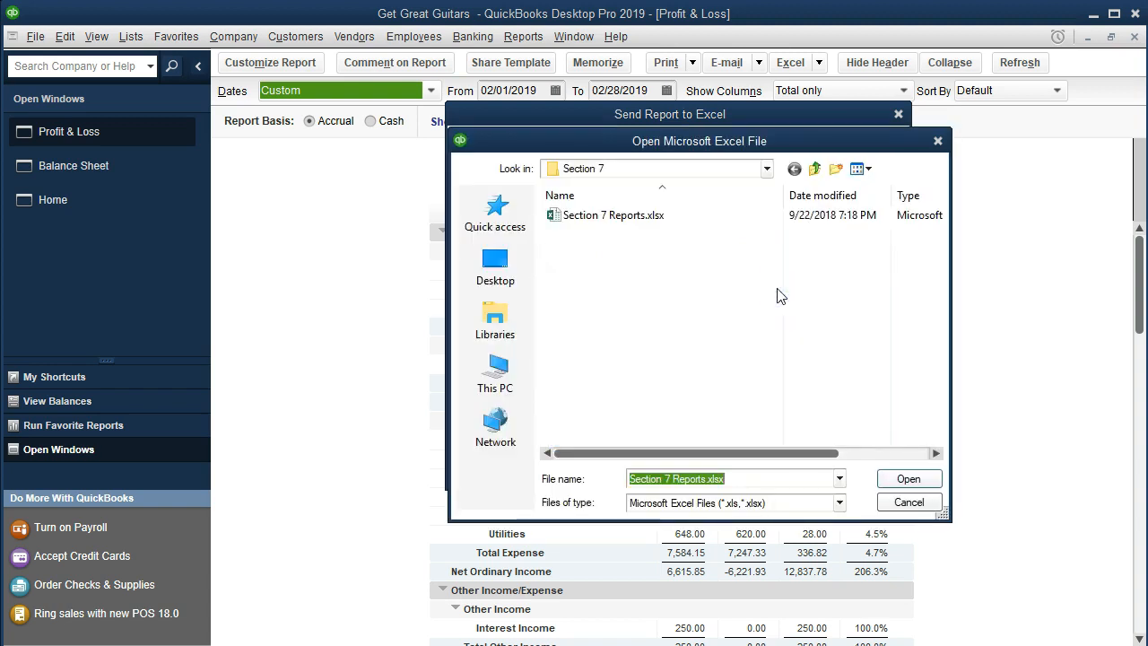
pyautogui.click(767, 170)
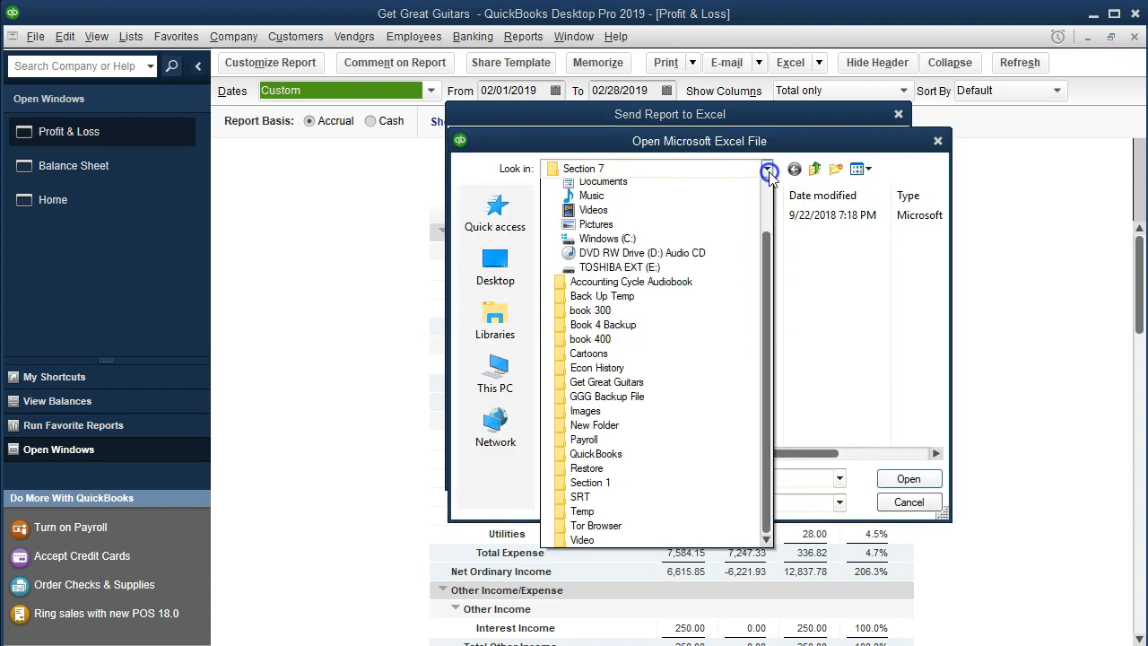
pyautogui.click(768, 186)
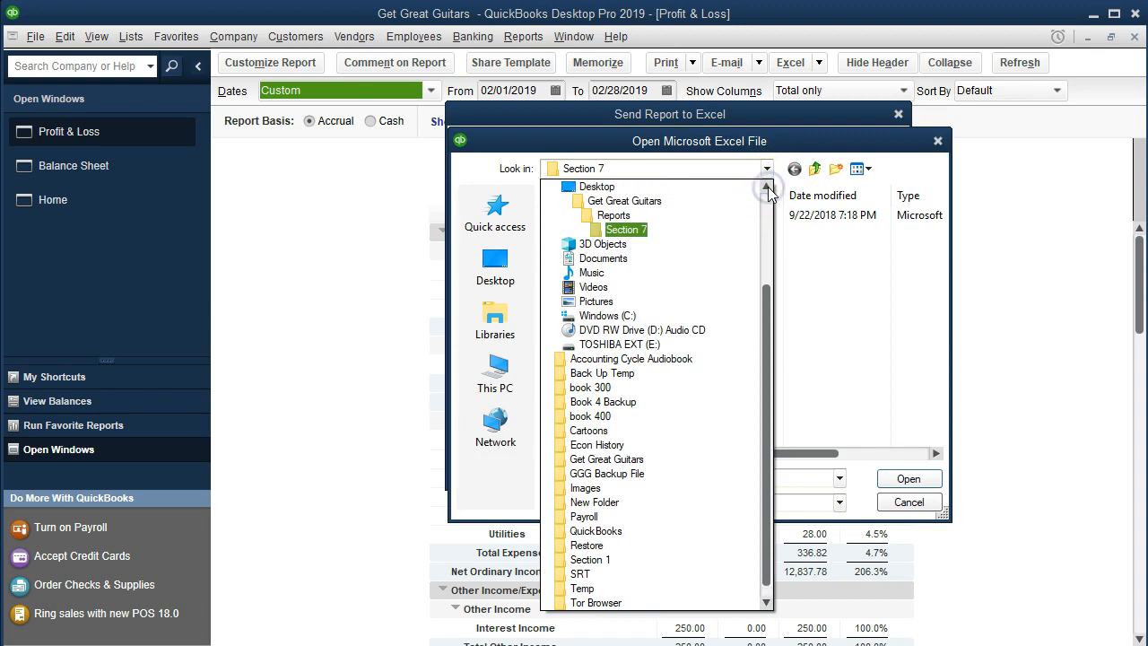
pyautogui.click(686, 218)
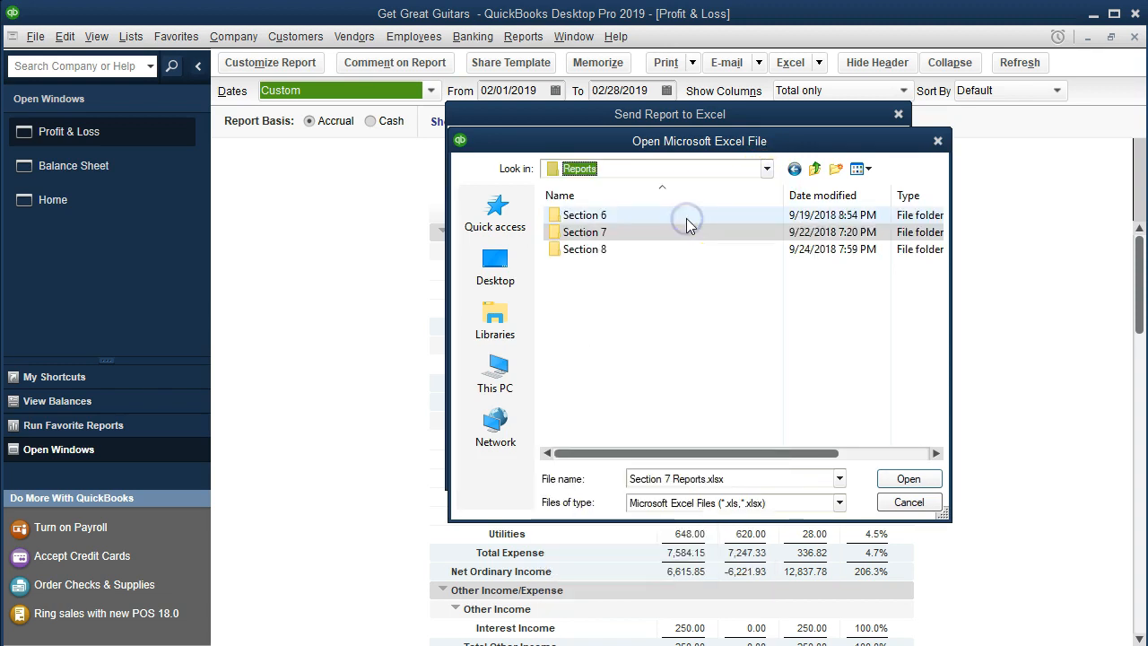
pyautogui.doubleClick(611, 255)
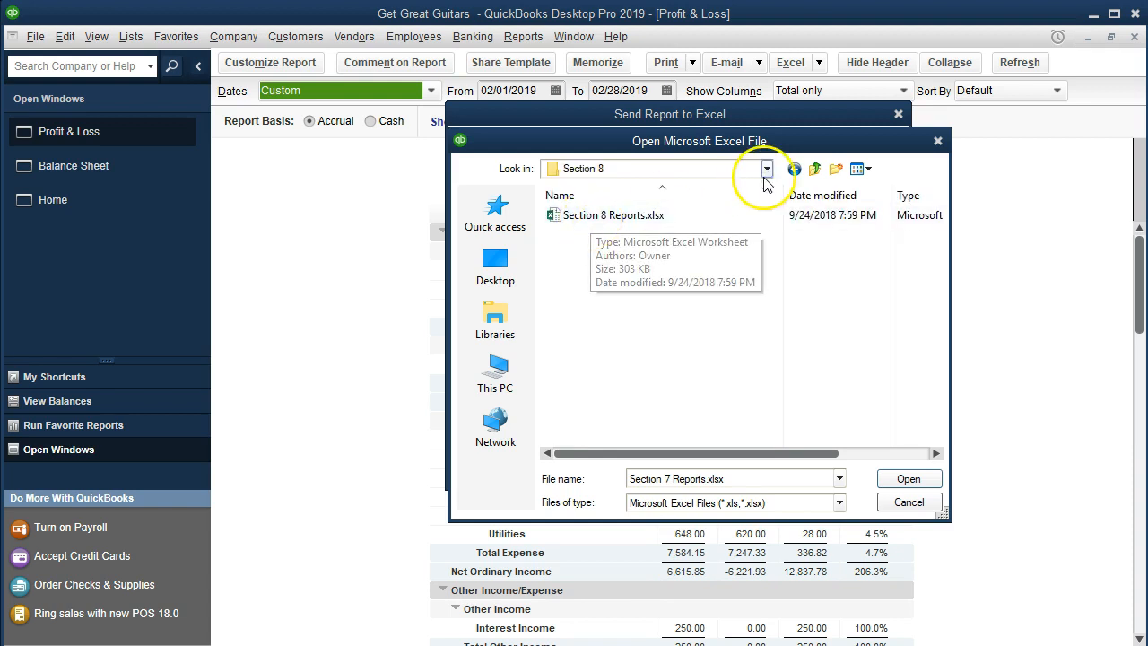
pyautogui.doubleClick(588, 215)
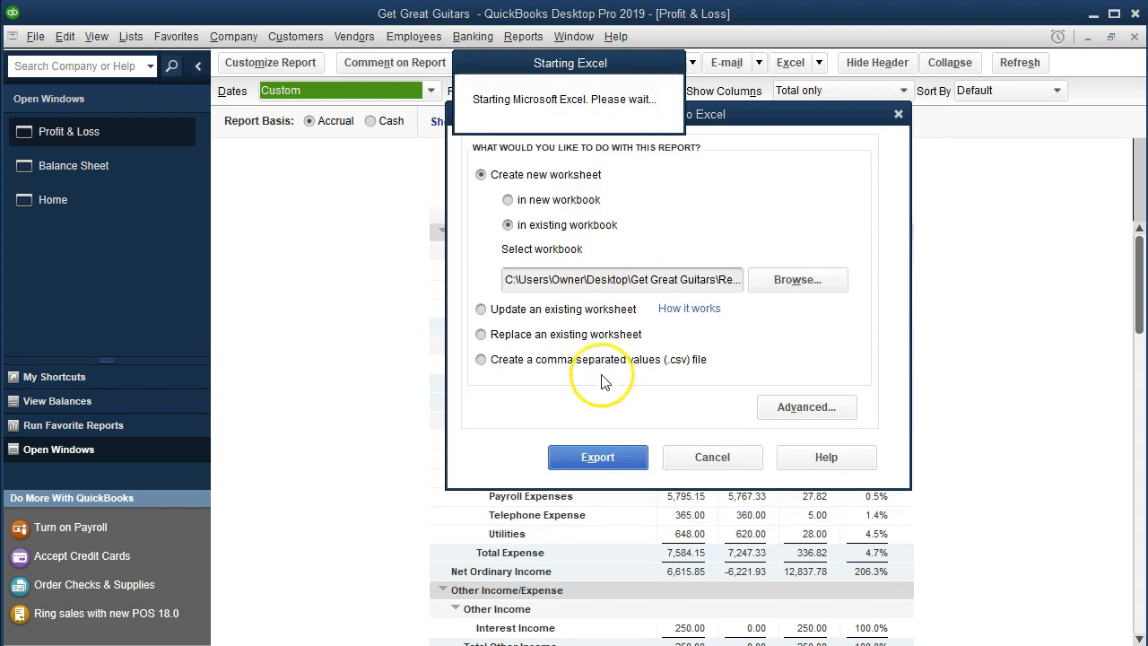
pyautogui.click(598, 459)
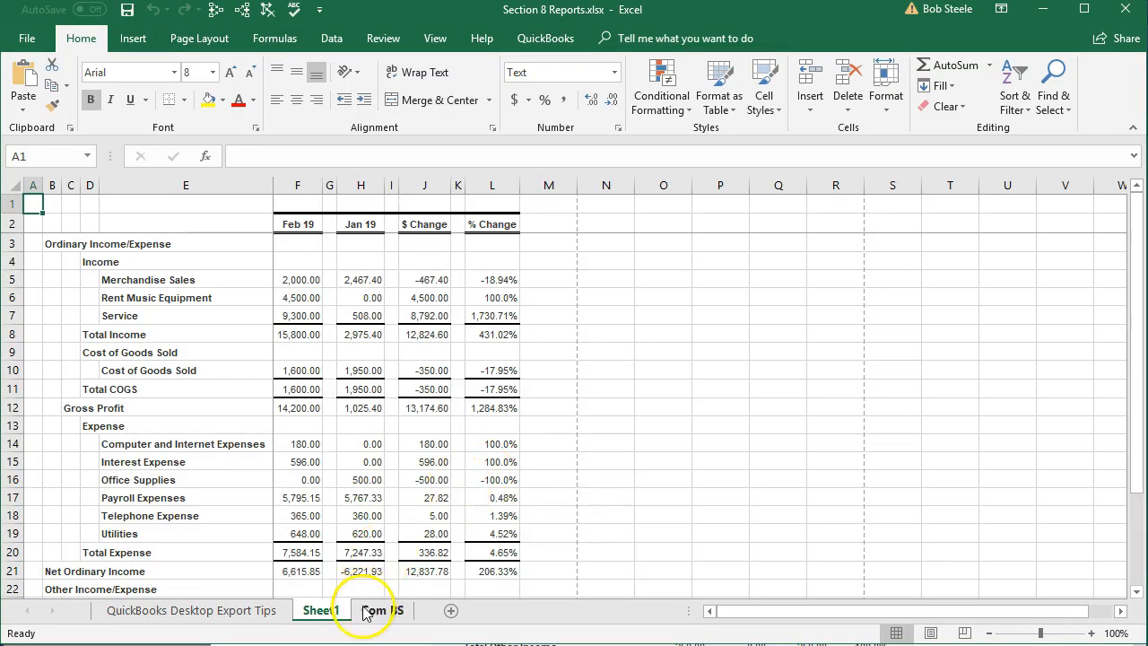
# Step: Move the exported income statement sheet after "Com BS" and rename it "Comp P&L"
pyautogui.click(327, 619)
pyautogui.moveTo(327, 618); pyautogui.dragTo(420, 619)
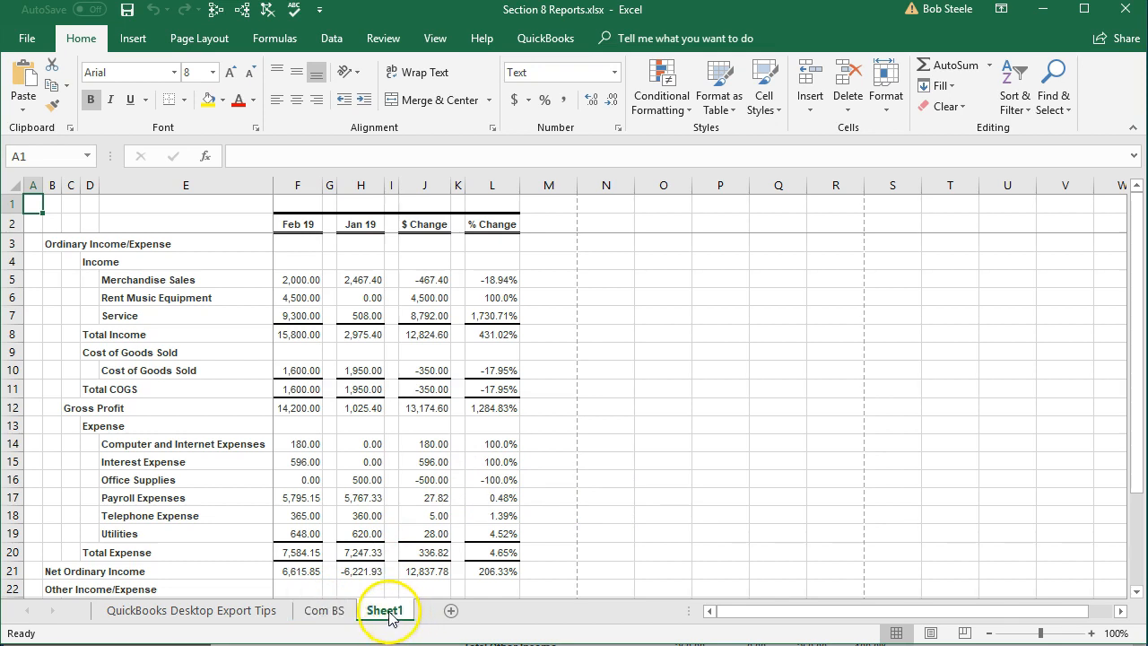
pyautogui.doubleClick(389, 617)
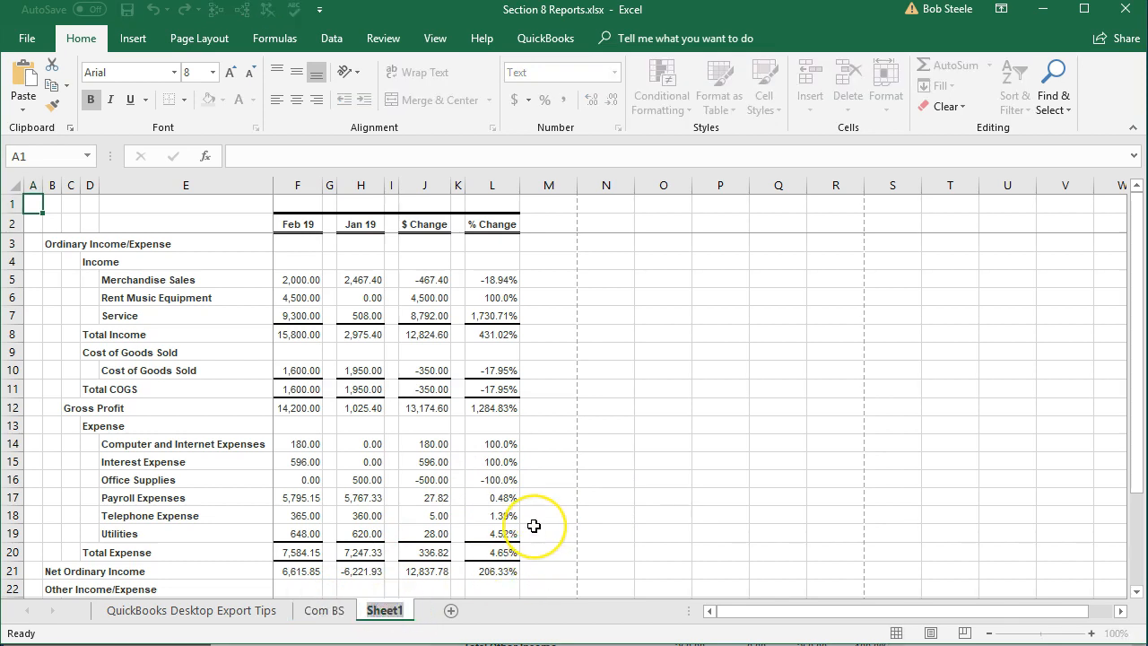
pyautogui.write('Comp P&L')
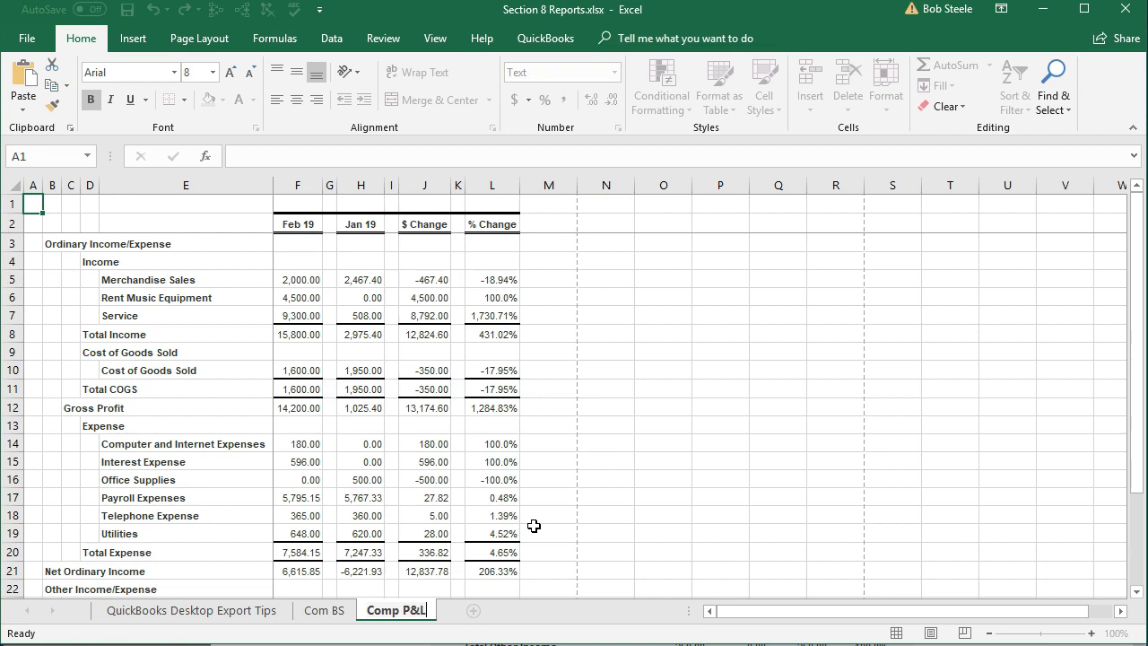
pyautogui.click(534, 526)
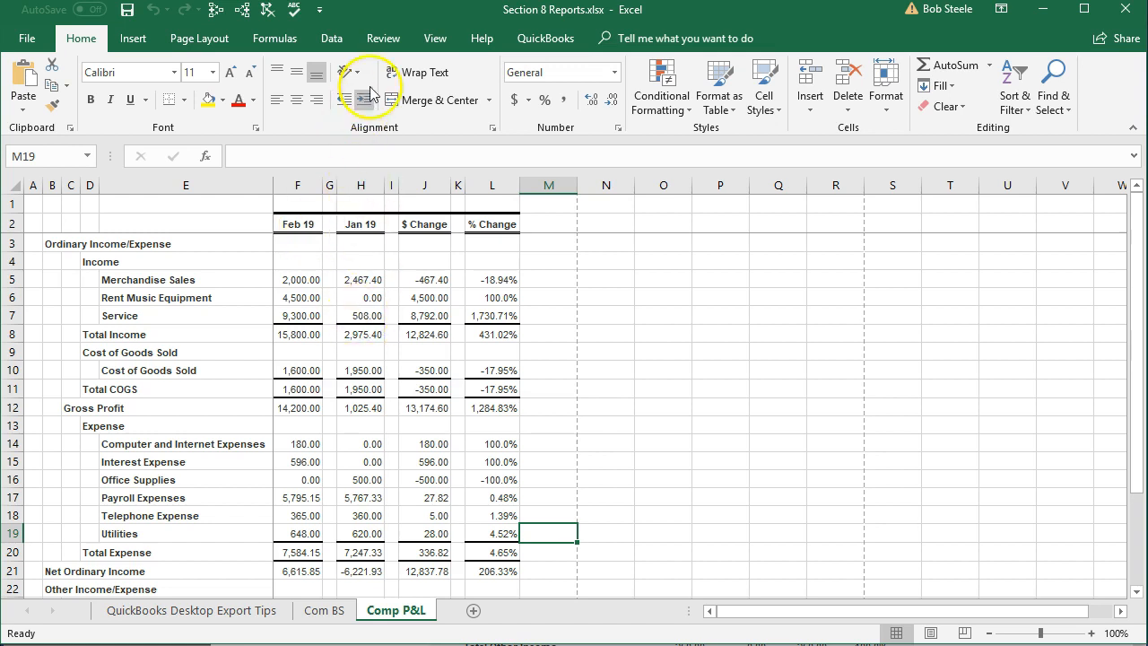
# Step: Review the Comp P&L sheet's header, body and footer in Page Layout view, and return to Normal view
pyautogui.click(436, 38)
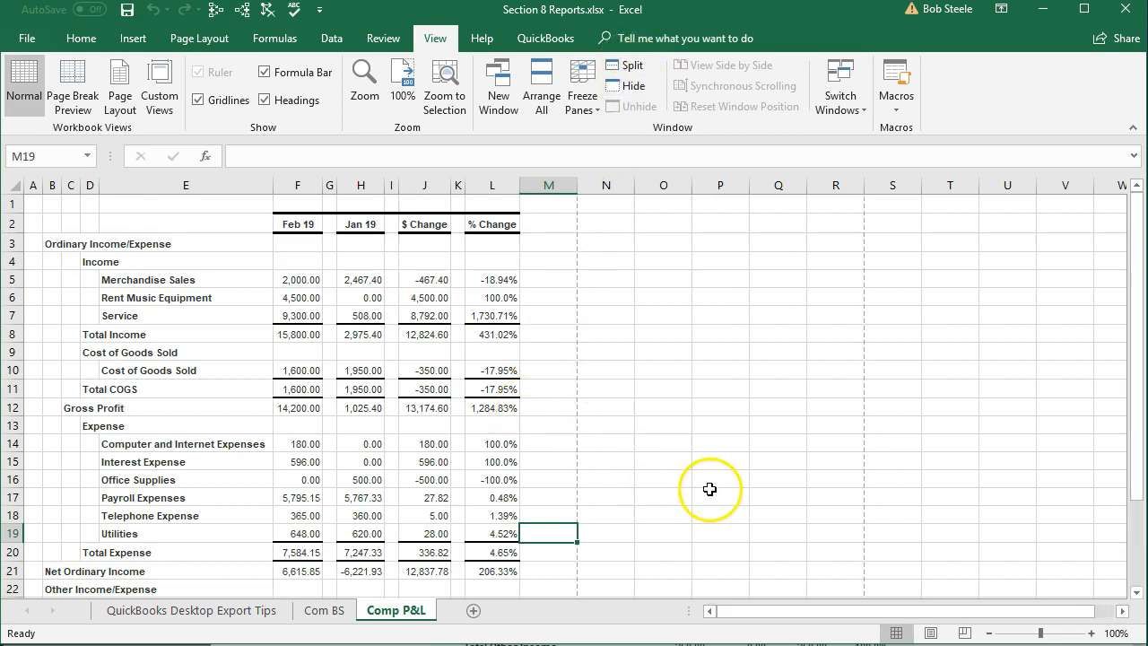
pyautogui.click(930, 634)
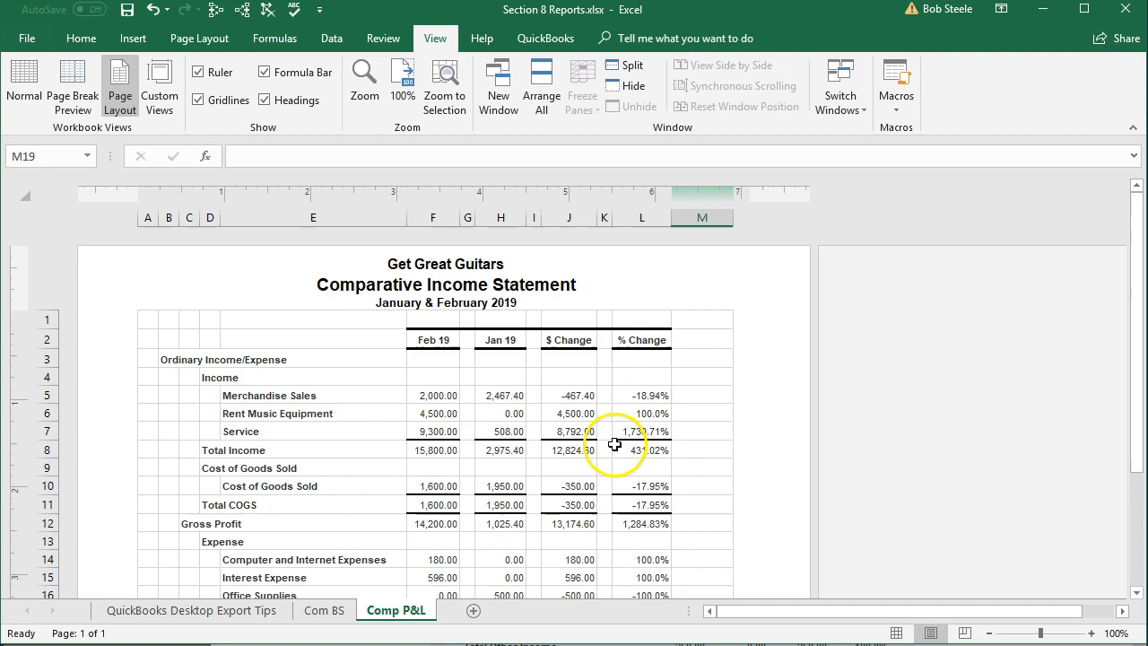
pyautogui.scroll(-8, 346, 412)
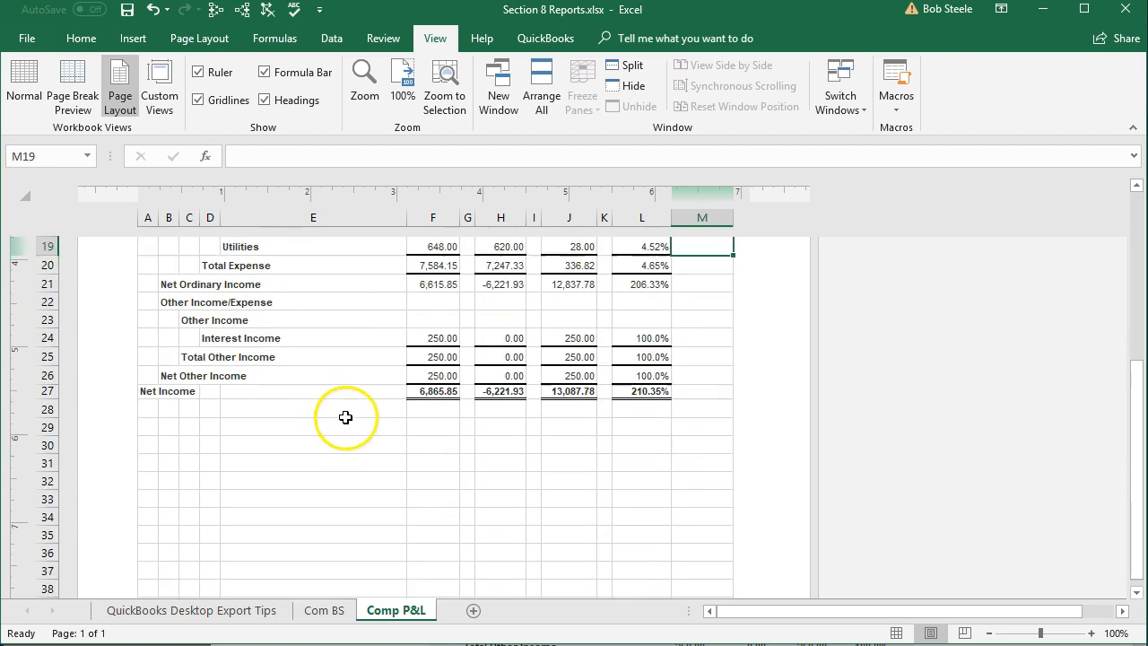
pyautogui.scroll(8, 357, 422)
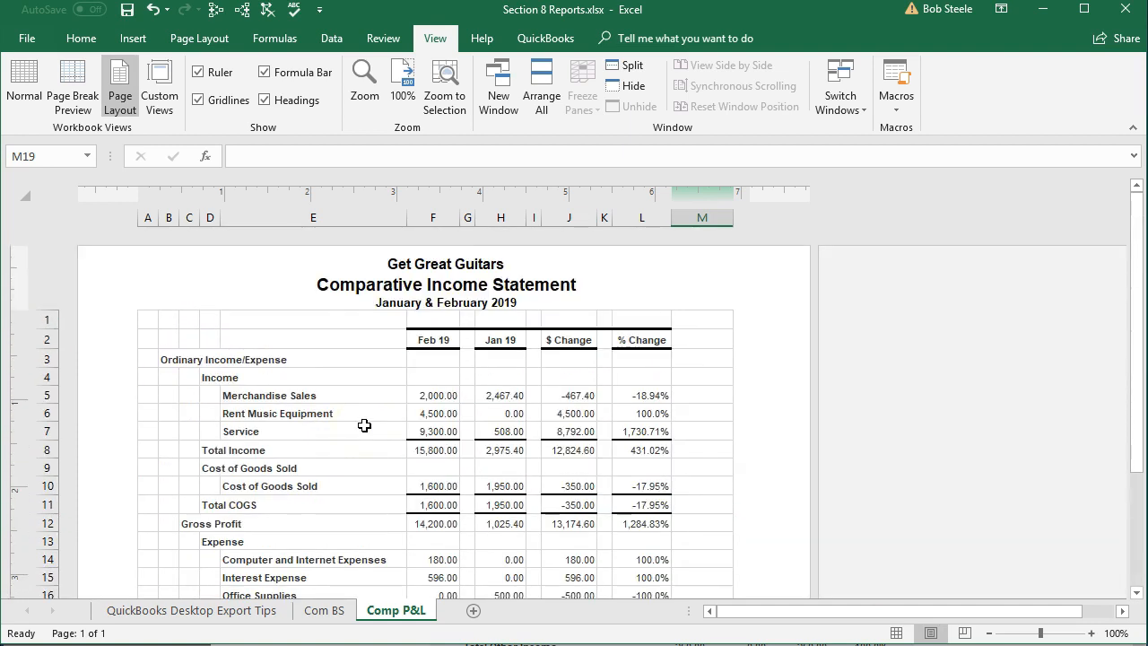
pyautogui.scroll(-8, 364, 428)
pyautogui.scroll(-2, 376, 439)
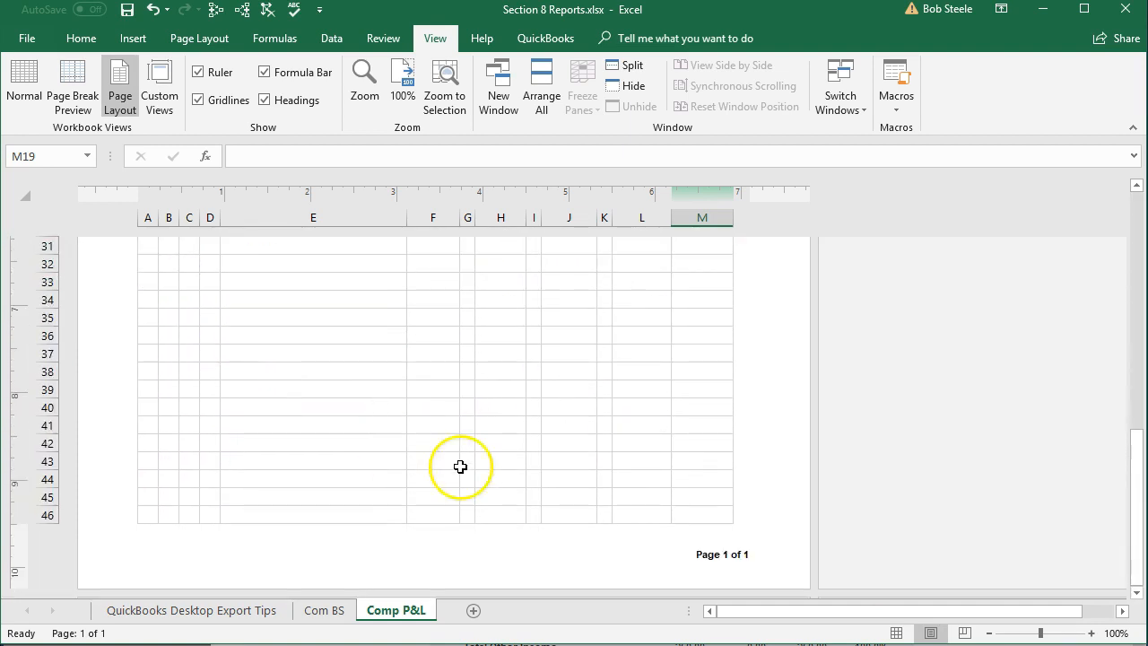
pyautogui.click(895, 633)
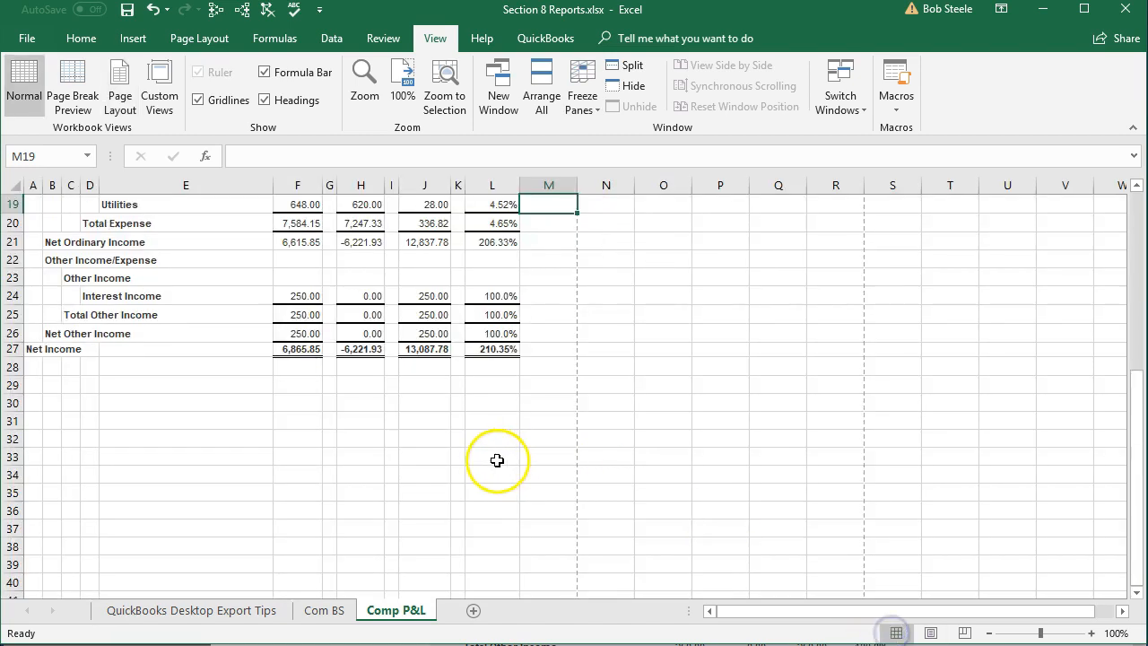
pyautogui.scroll(6, 494, 421)
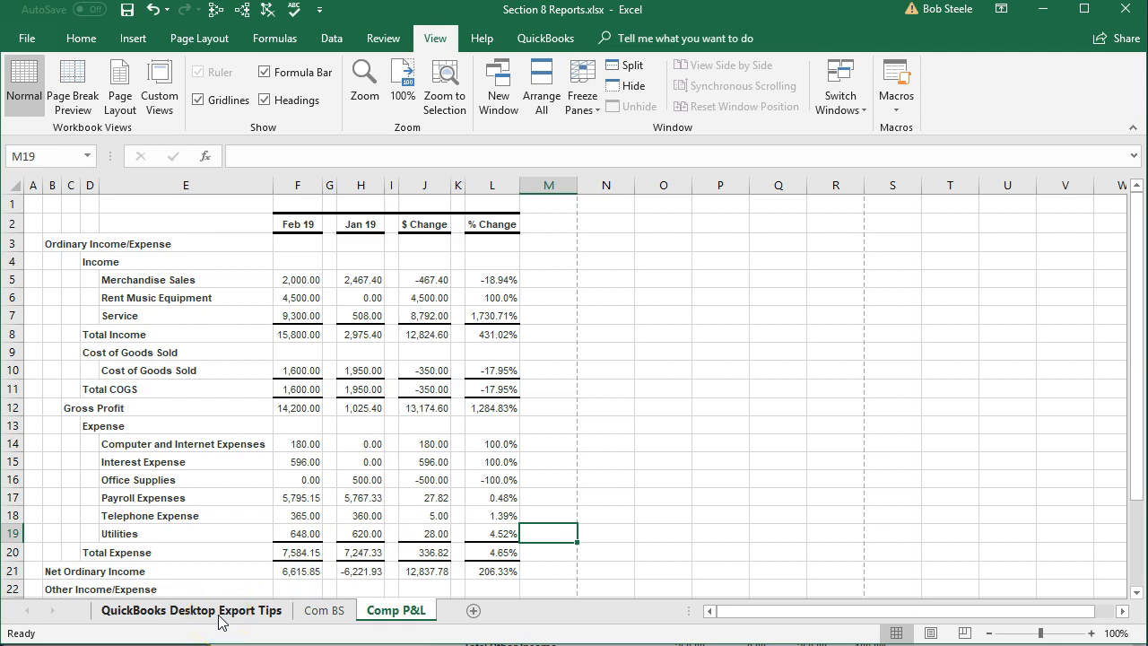
# Step: Delete the "QuickBooks Desktop Export Tips" sheet from the workbook
pyautogui.click(221, 617)
pyautogui.rightClick(220, 619)
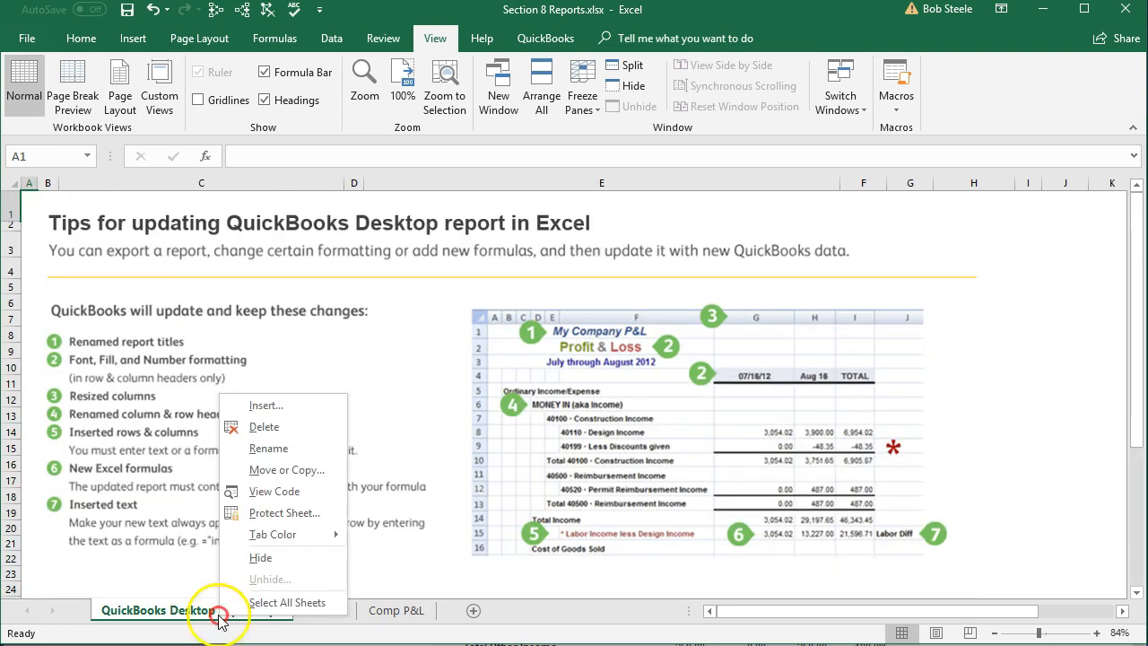
pyautogui.click(264, 429)
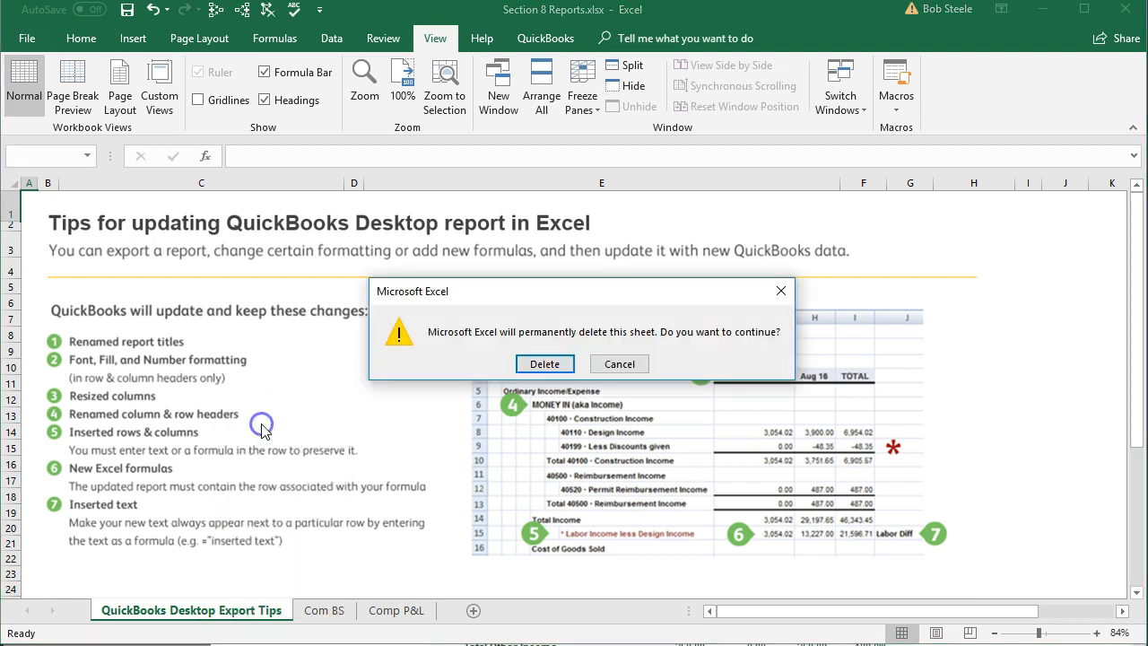
pyautogui.click(475, 364)
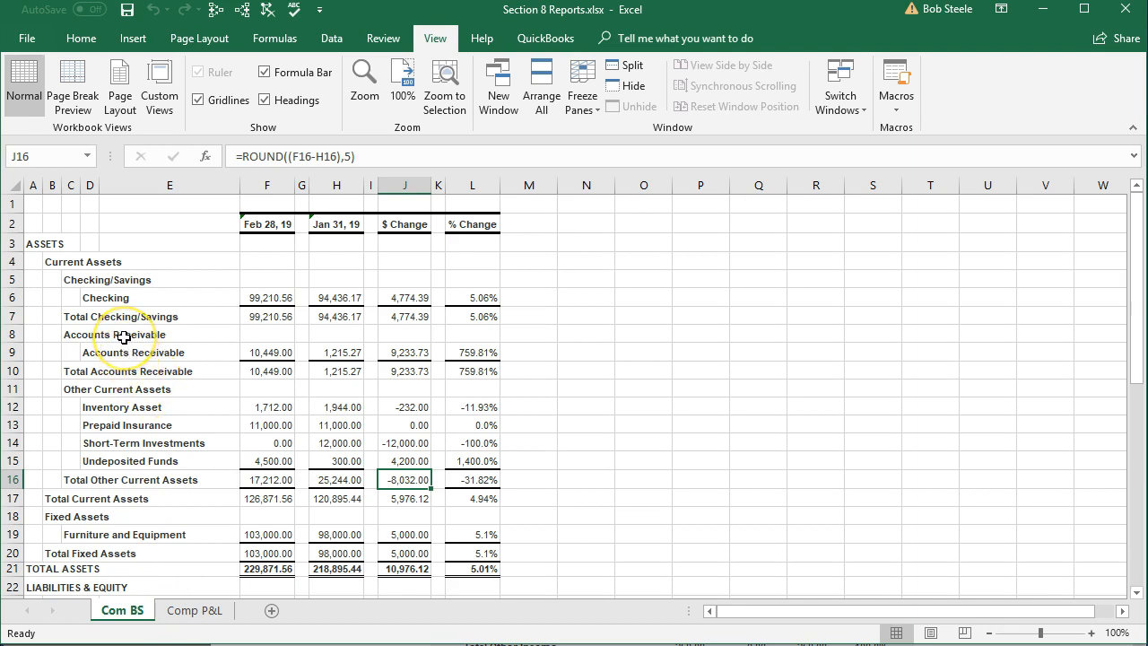
pyautogui.click(133, 279)
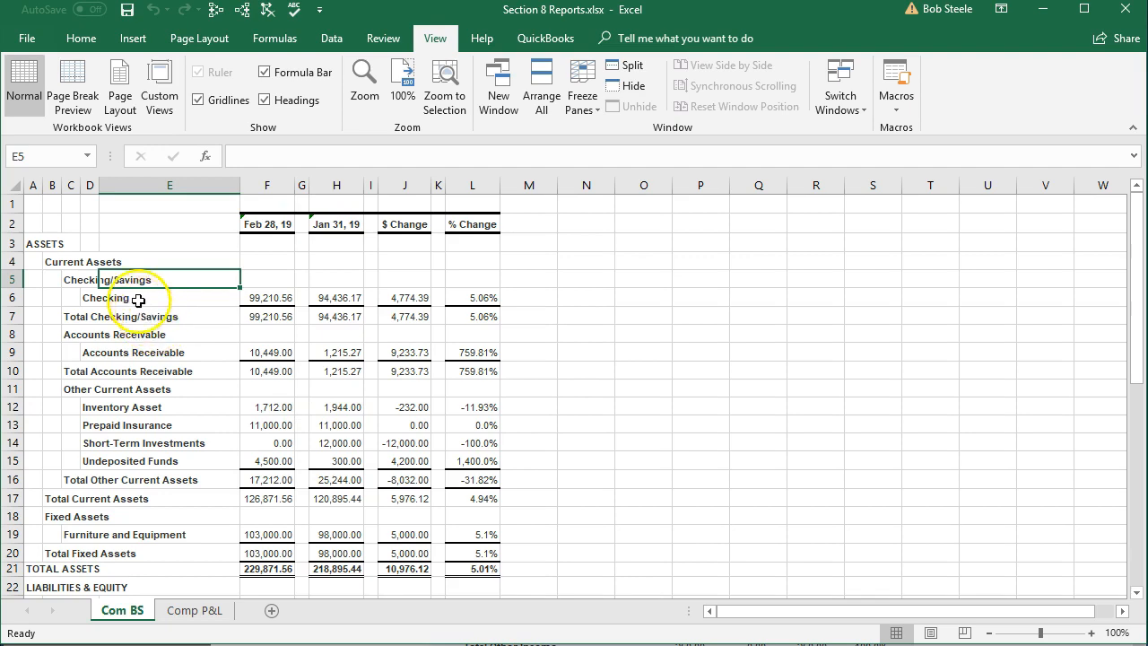
# Step: Open the print preview and set it to print the entire workbook
pyautogui.click(26, 36)
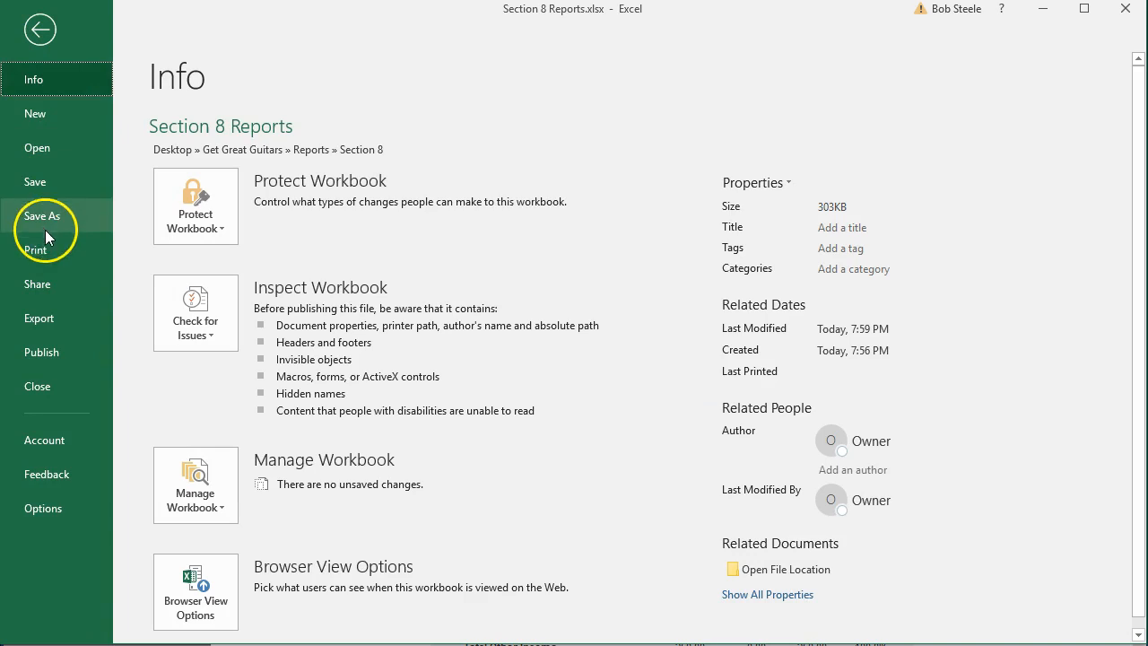
pyautogui.click(45, 250)
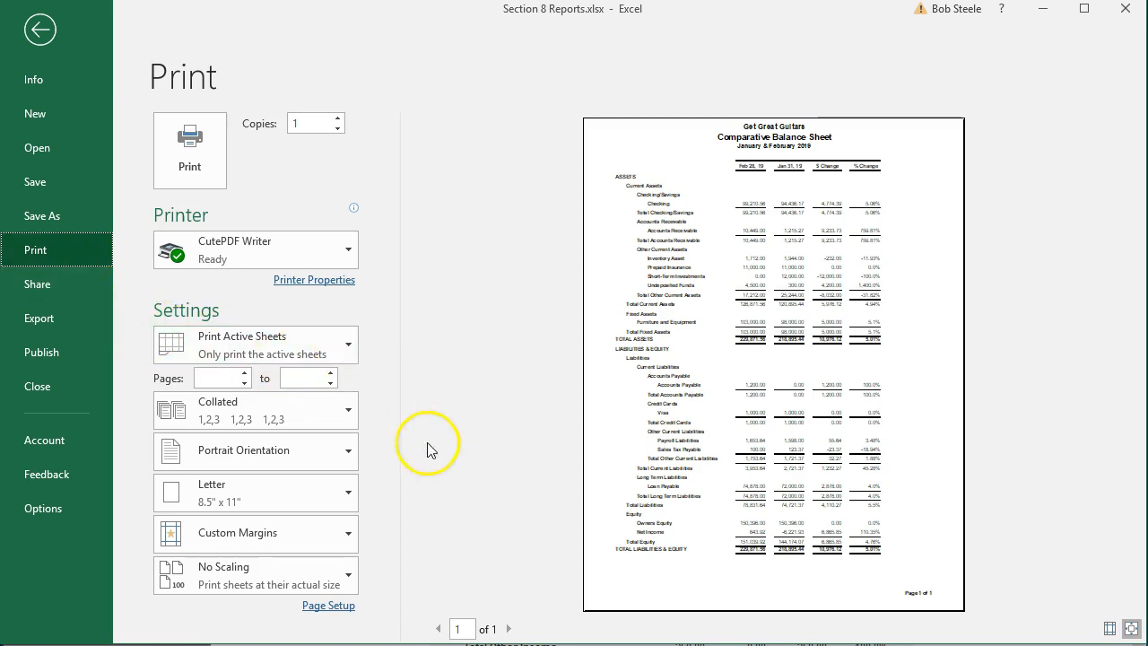
pyautogui.click(345, 348)
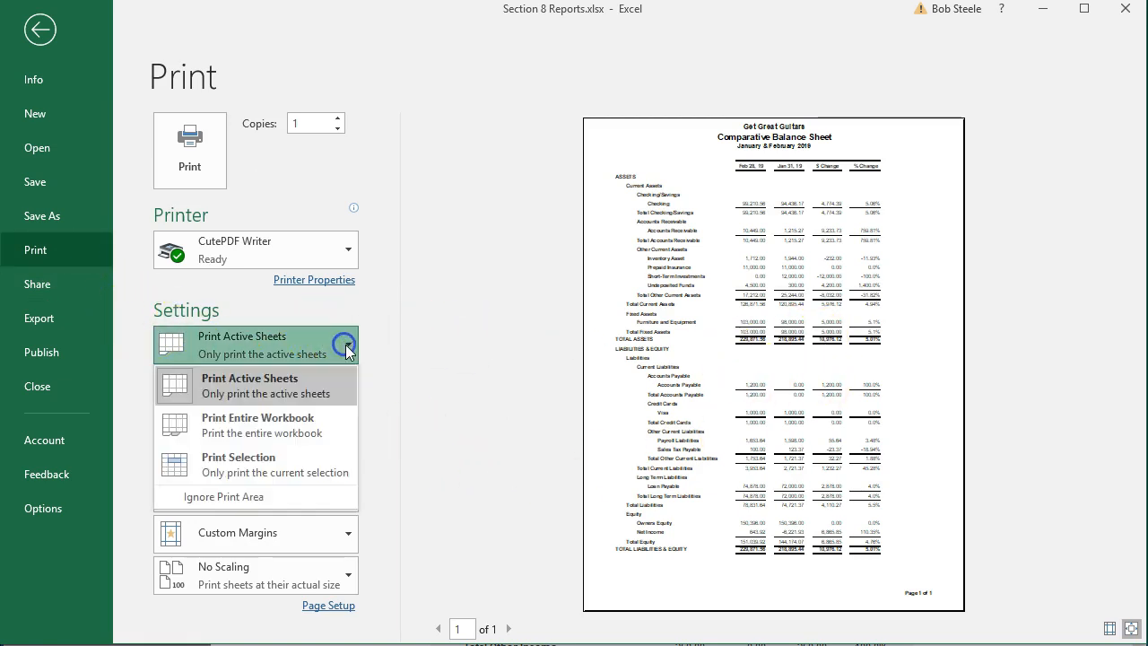
pyautogui.click(313, 425)
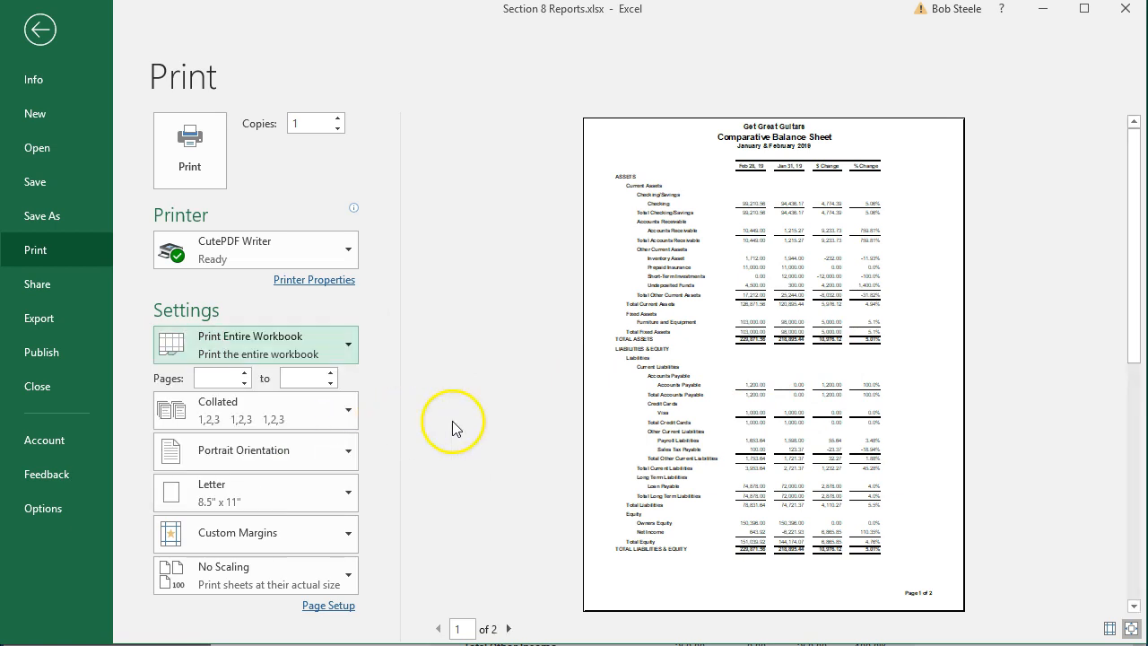
# Step: Page back and forth through the balance sheet and income statement in the print preview, and return to the worksheet
pyautogui.click(509, 628)
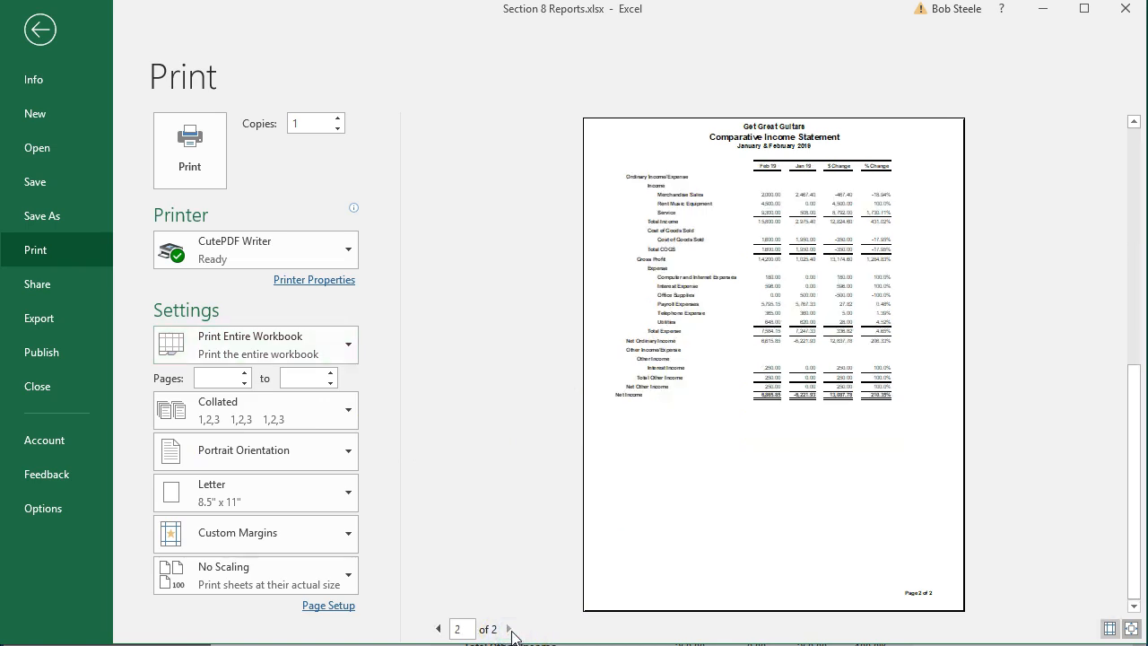
pyautogui.click(438, 629)
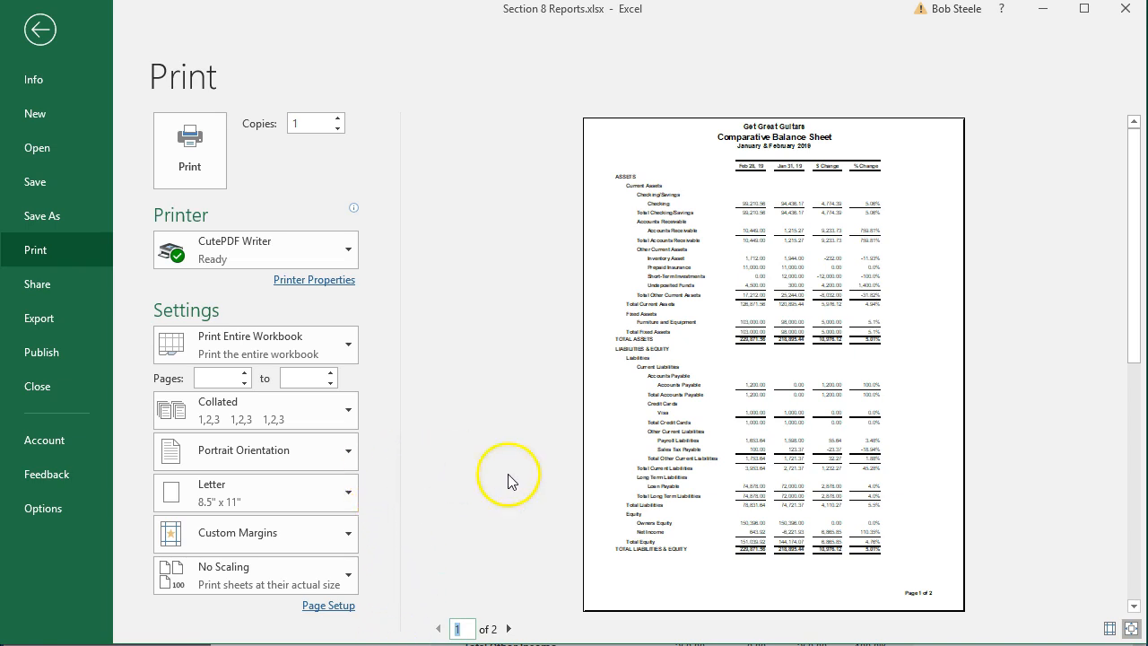
pyautogui.click(509, 628)
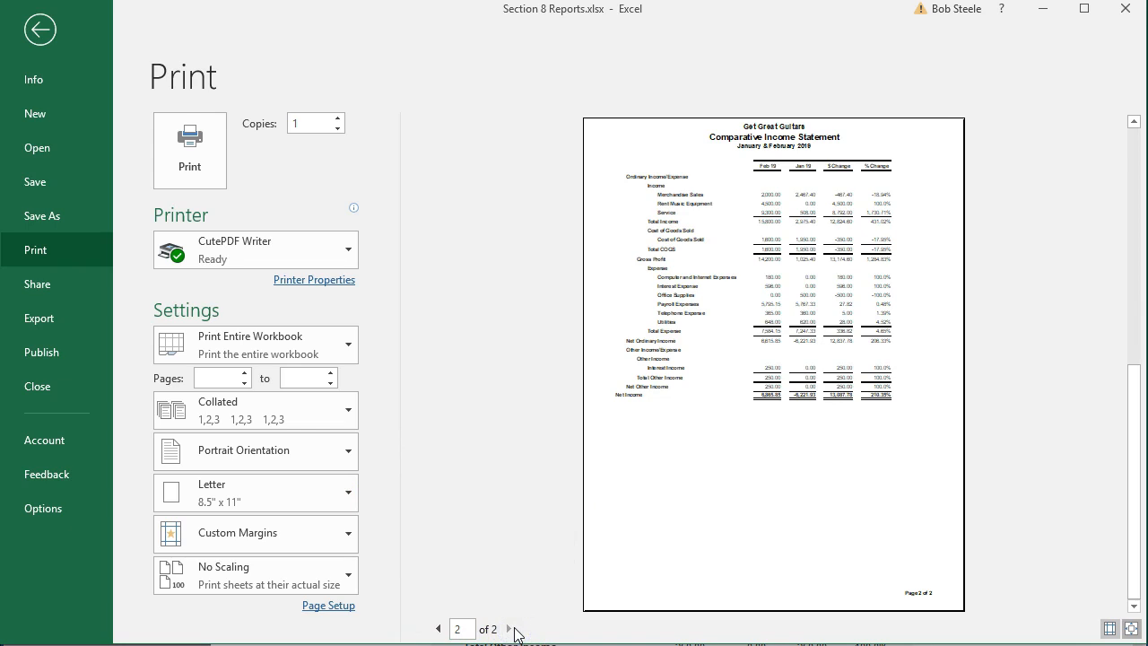
pyautogui.click(439, 629)
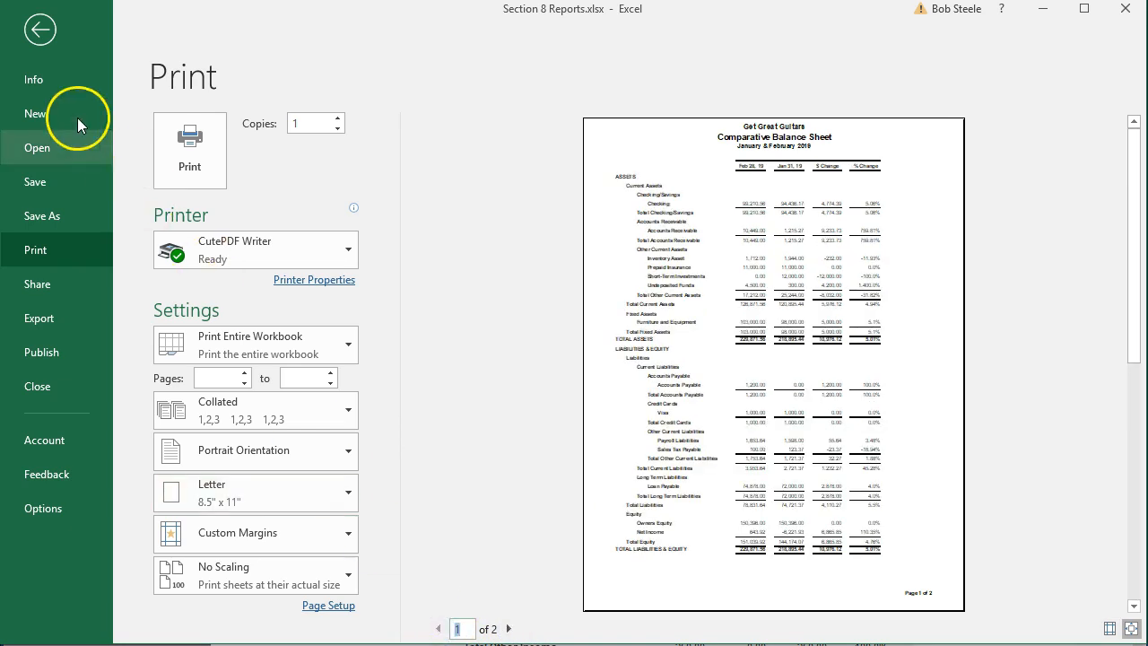
pyautogui.click(36, 31)
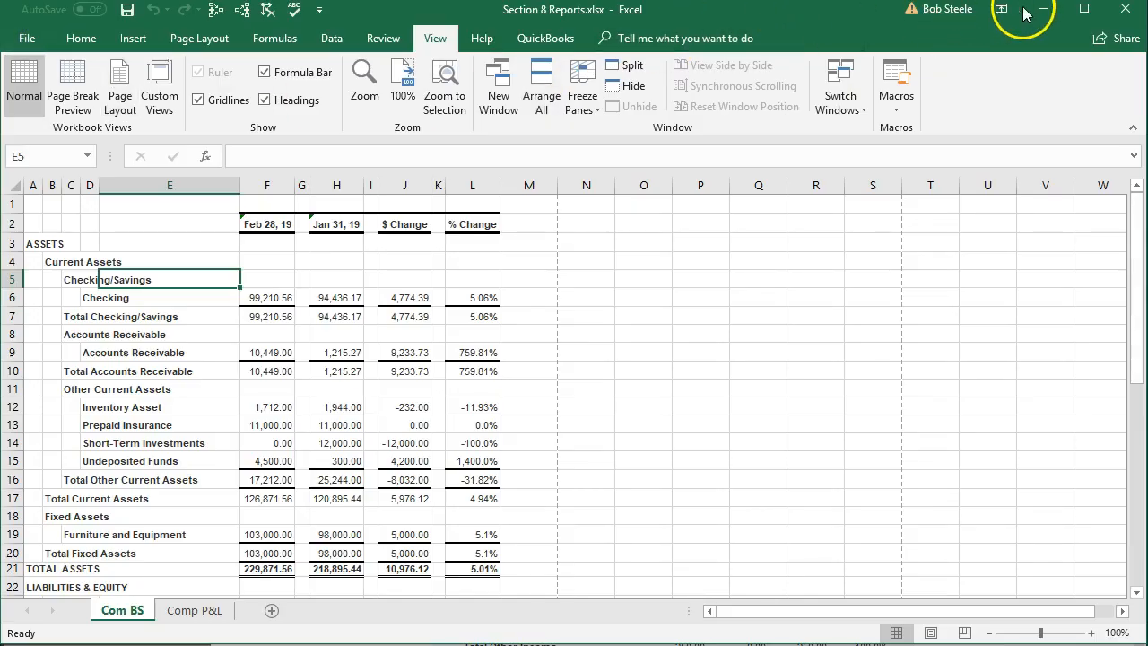
# Step: Close the Section 8 Reports workbook, saving its changes, and return to QuickBooks
pyautogui.click(1126, 9)
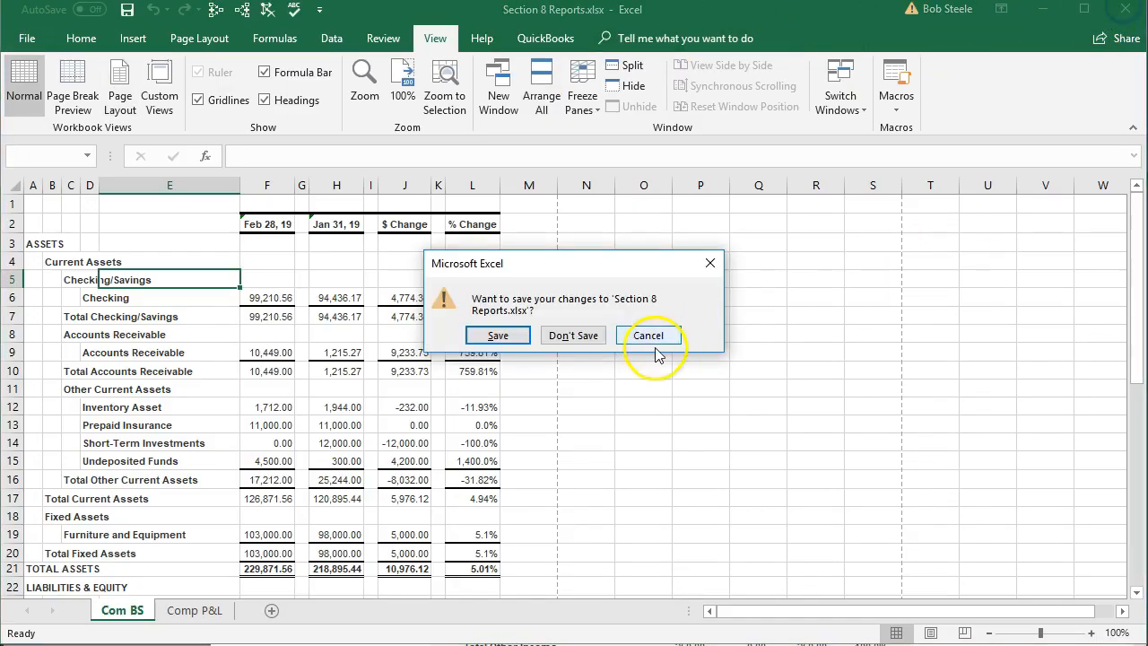
pyautogui.click(512, 335)
pyautogui.click(506, 388)
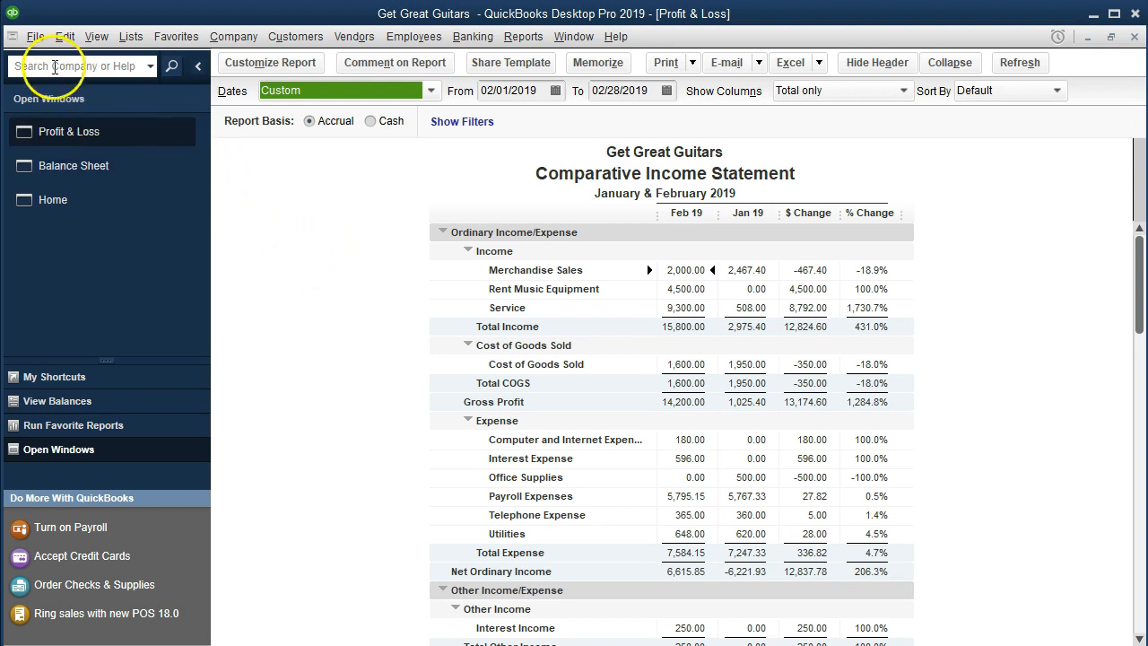
pyautogui.click(36, 37)
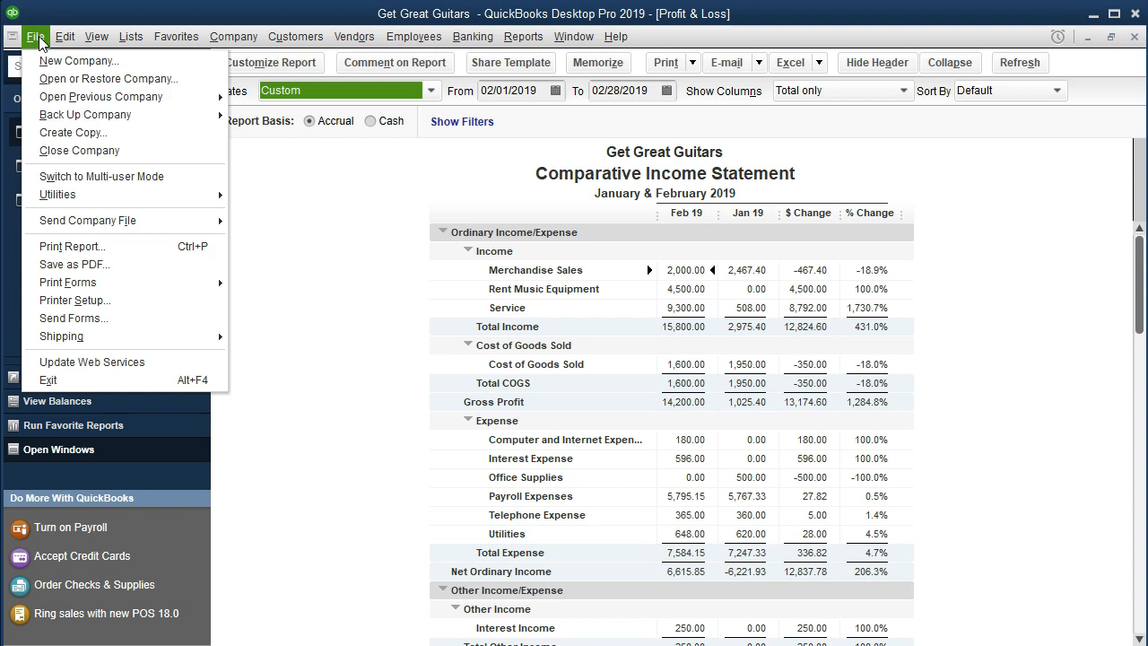
pyautogui.click(322, 293)
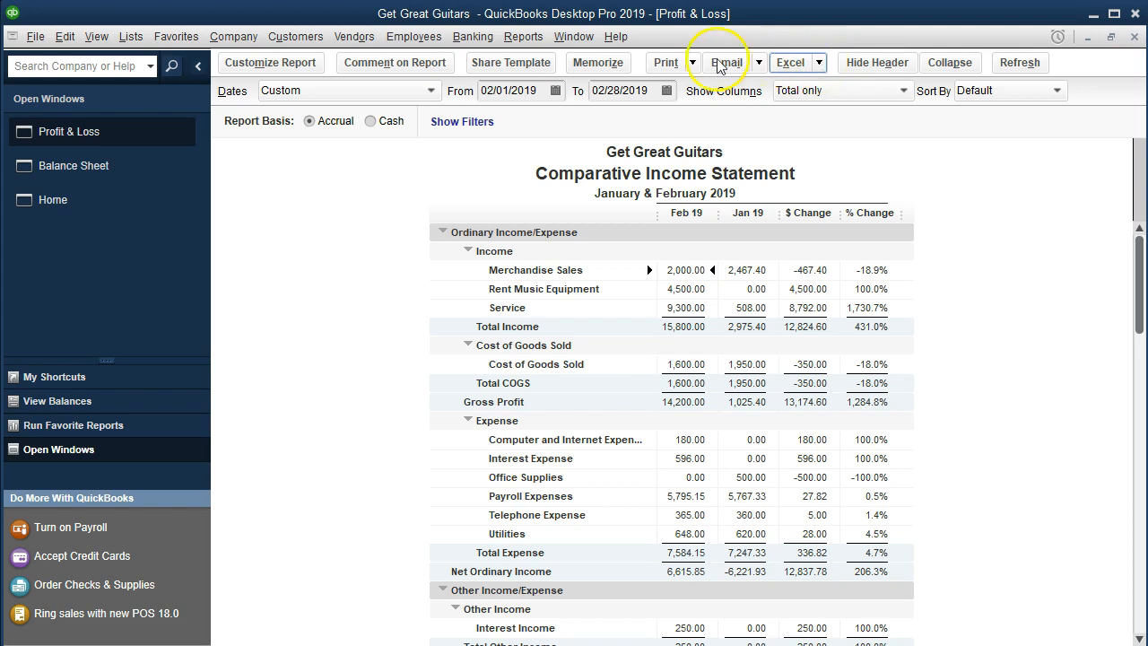
# Step: Print the Comparative Income Statement report in landscape with the CutePDF Writer printer
pyautogui.click(692, 63)
pyautogui.click(690, 86)
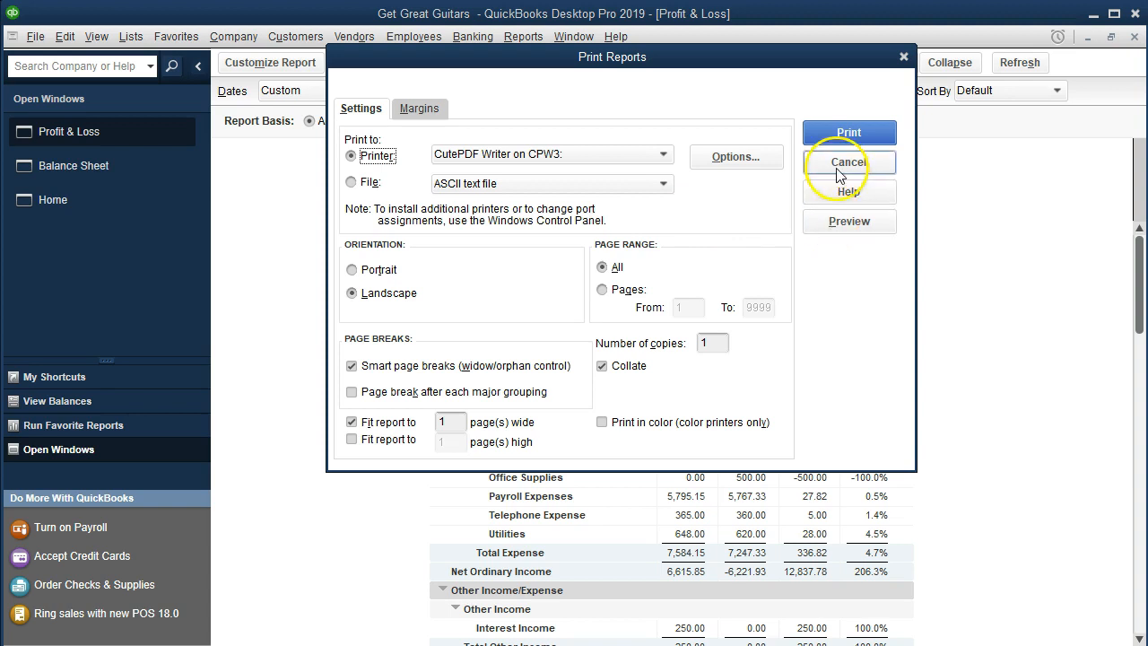
pyautogui.click(829, 140)
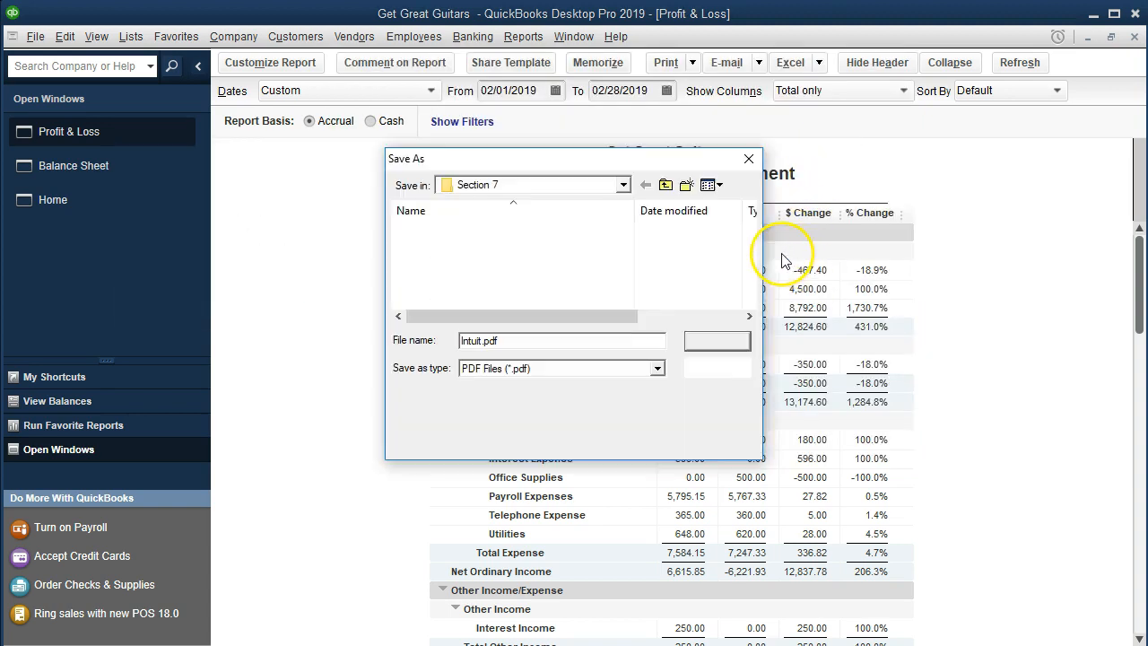
# Step: Choose the Section 8 folder inside Reports as the save location for the income statement PDF
pyautogui.click(623, 185)
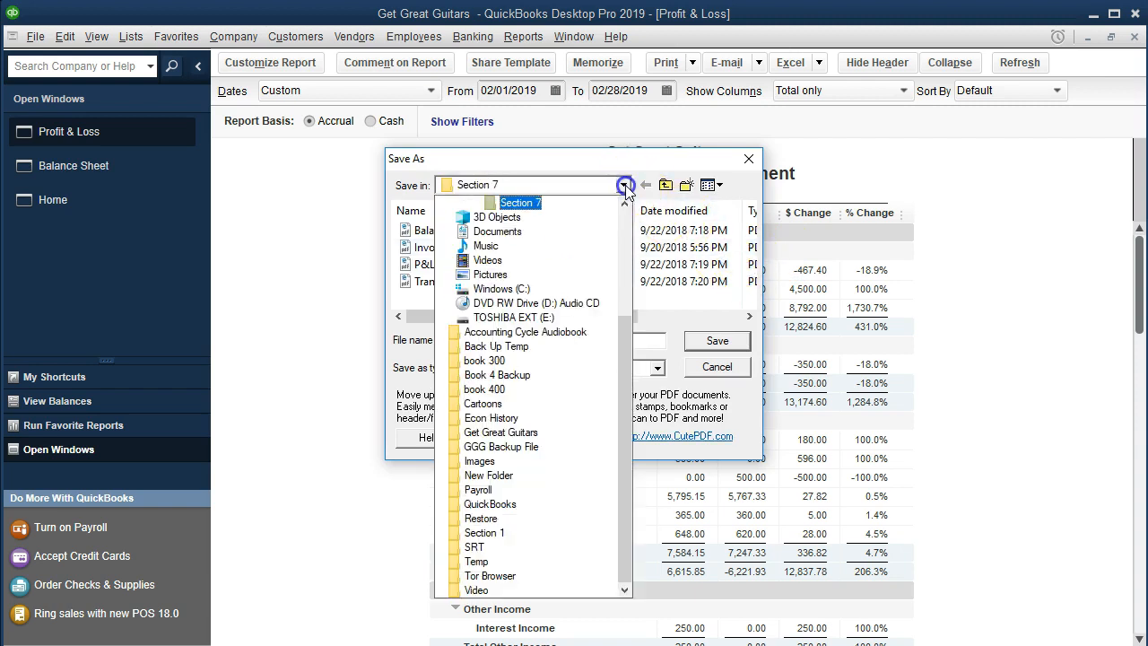
pyautogui.click(625, 206)
pyautogui.click(625, 207)
pyautogui.click(625, 206)
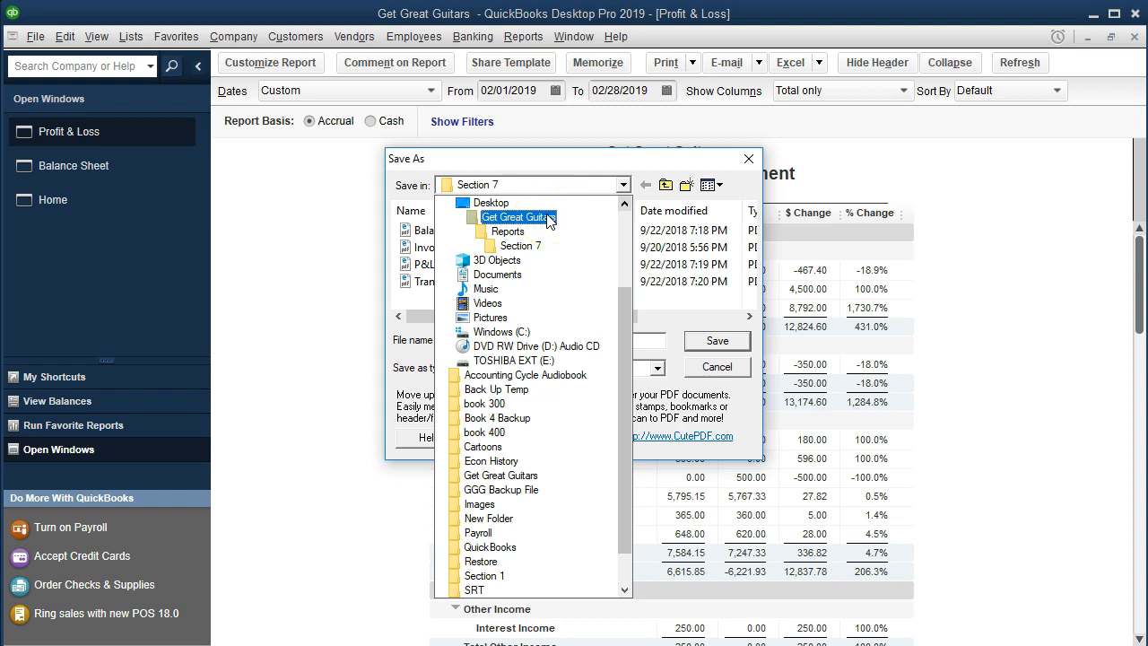
pyautogui.click(544, 237)
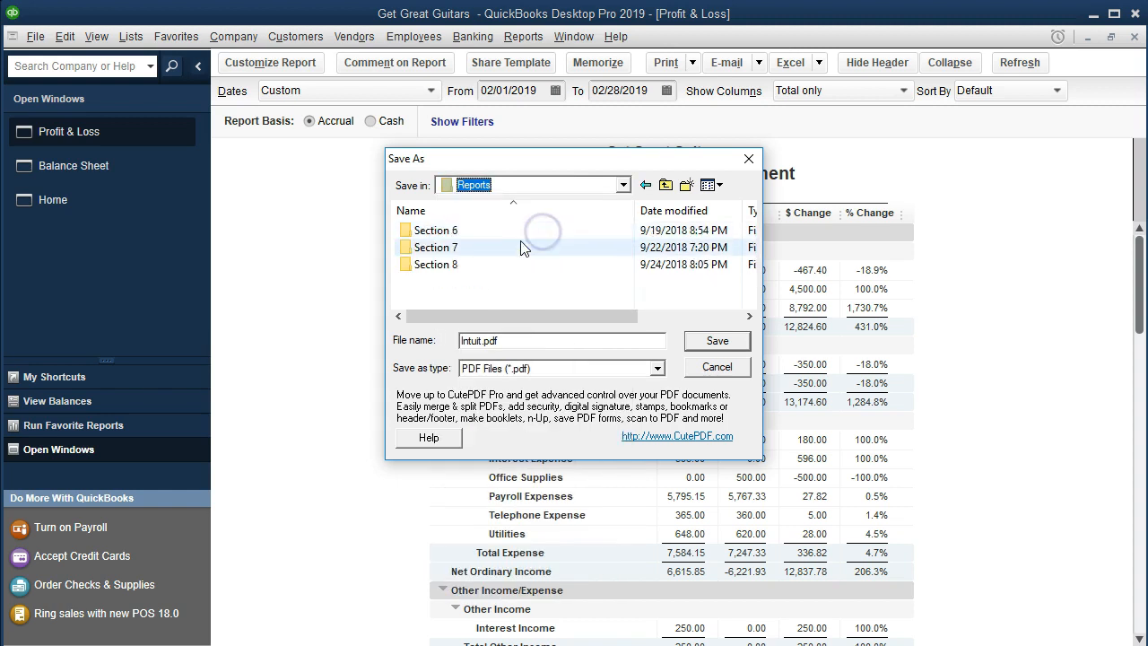
pyautogui.doubleClick(440, 265)
# Step: Name the PDF "Comp Income Statement.pdf" and save it
pyautogui.click(475, 343)
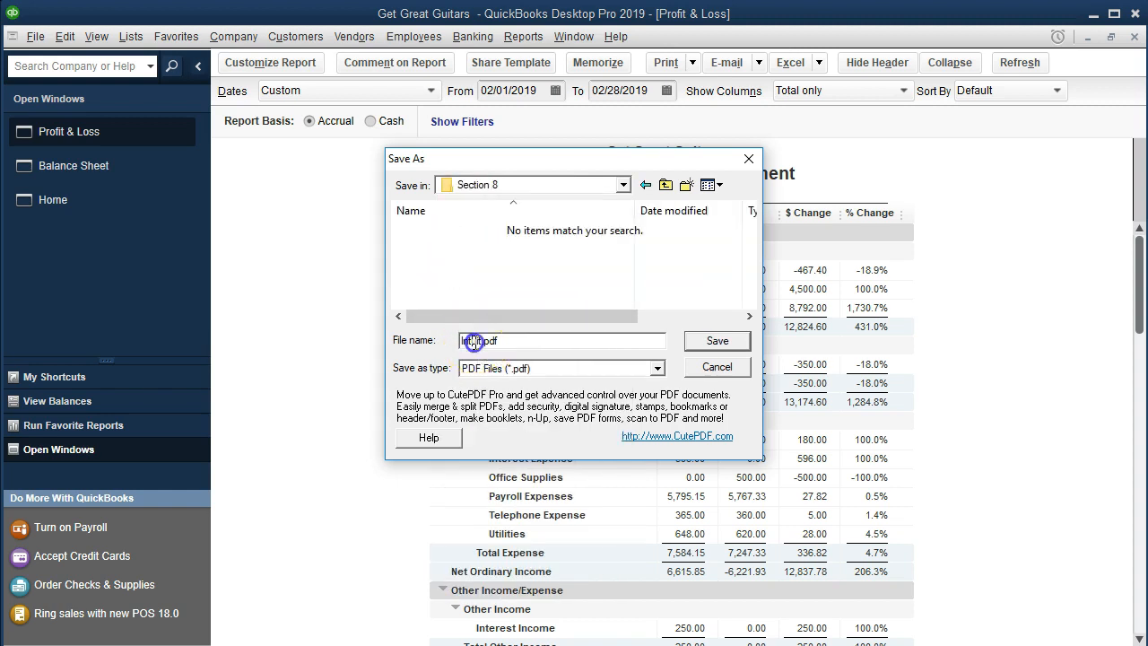
pyautogui.moveTo(550, 159); pyautogui.dragTo(557, 279)
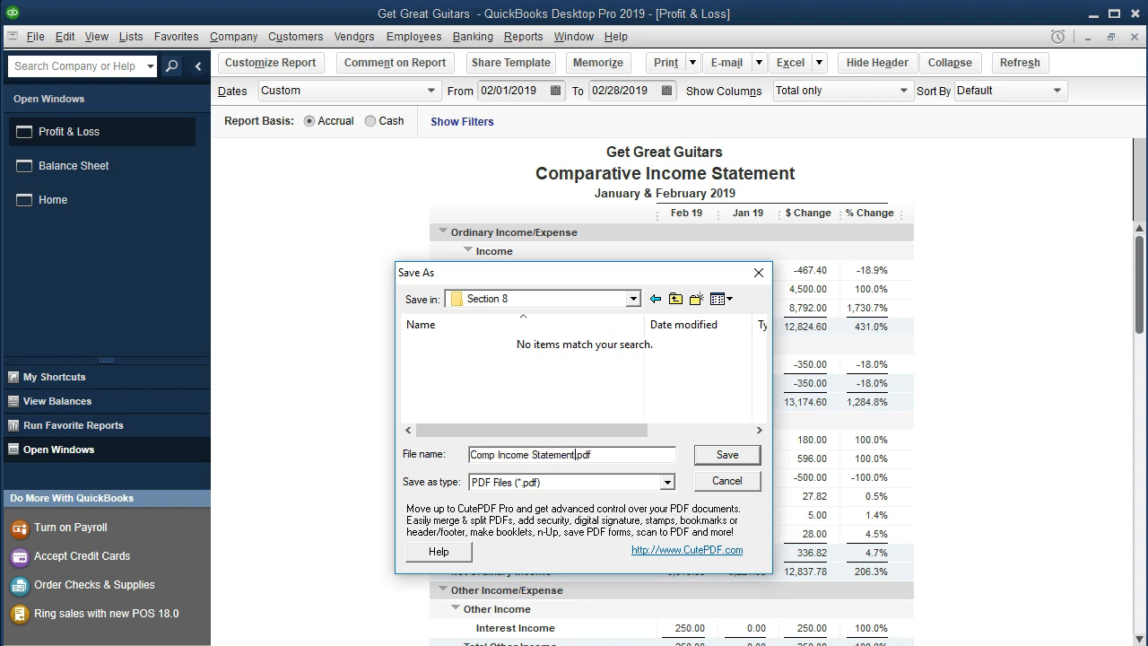
pyautogui.click(726, 456)
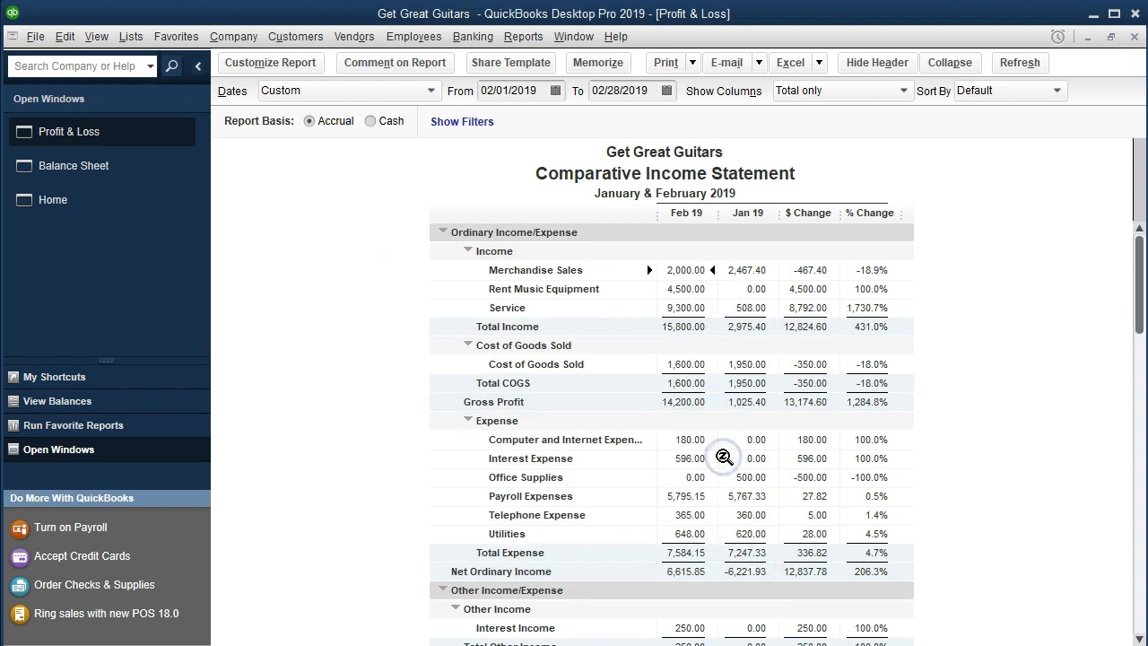
# Step: Switch to the Comparative Balance Sheet report and print it in landscape with the CutePDF Writer printer
pyautogui.click(131, 170)
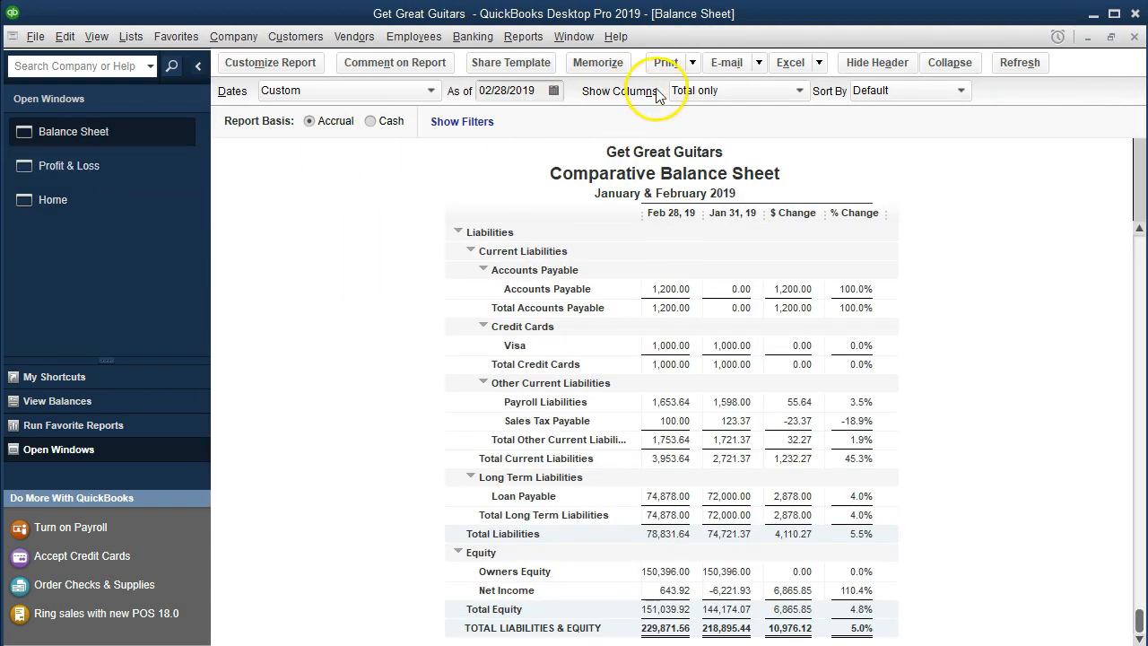
pyautogui.click(693, 62)
pyautogui.click(686, 86)
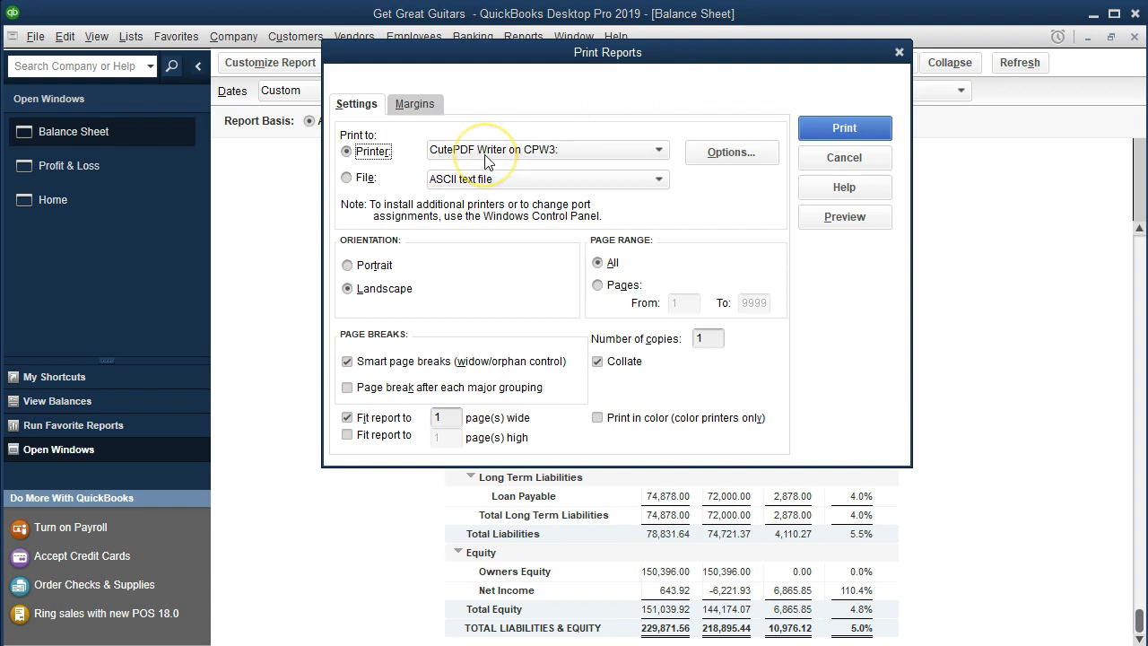
pyautogui.click(817, 123)
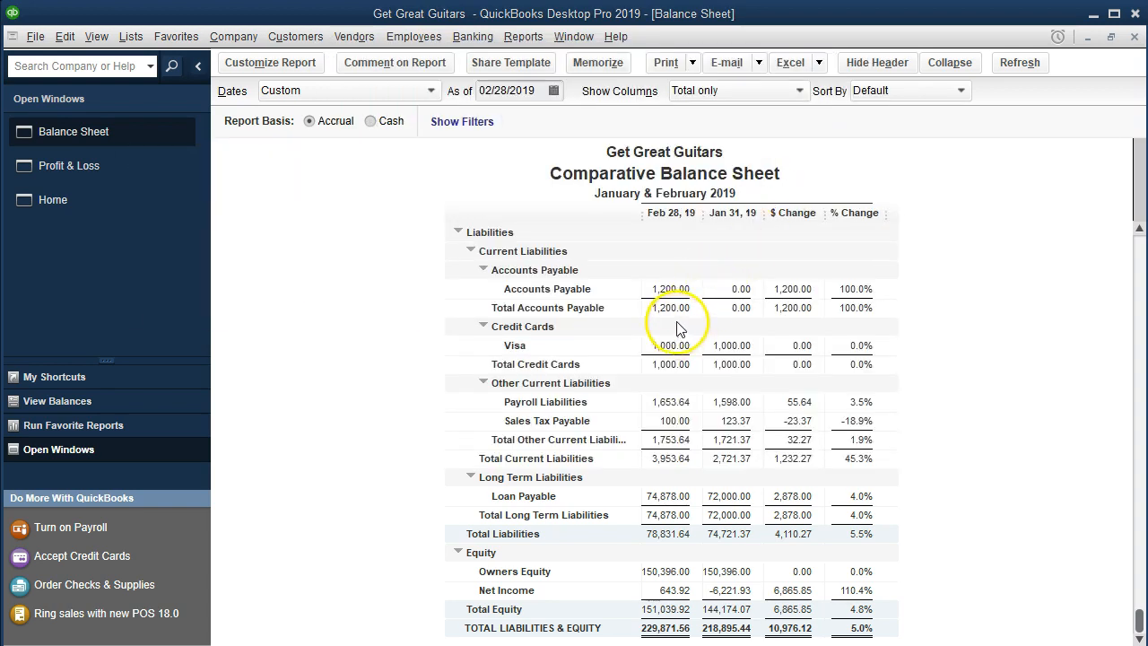
# Step: Save the balance sheet PDF in the Section 8 folder as "Comp Balance Sheet.pdf"
pyautogui.moveTo(619, 175); pyautogui.dragTo(649, 205)
pyautogui.click(516, 381)
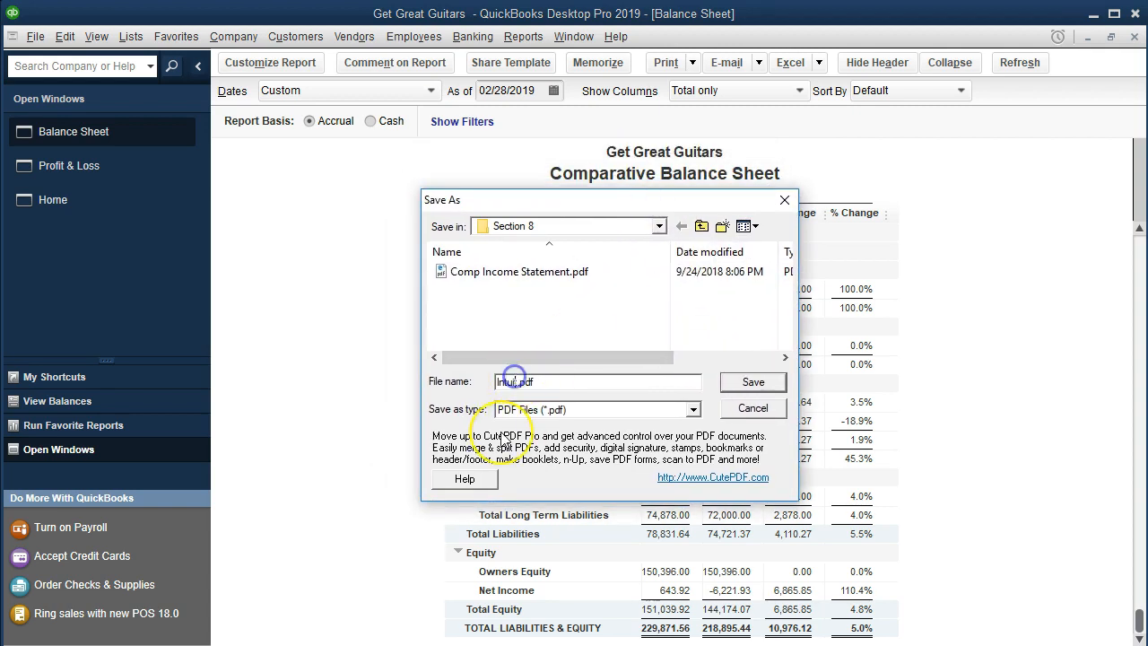
pyautogui.press('BackSpace')
pyautogui.press('BackSpace')
pyautogui.press('BackSpace')
pyautogui.press('BackSpace')
pyautogui.press('BackSpace')
pyautogui.press('BackSpace')
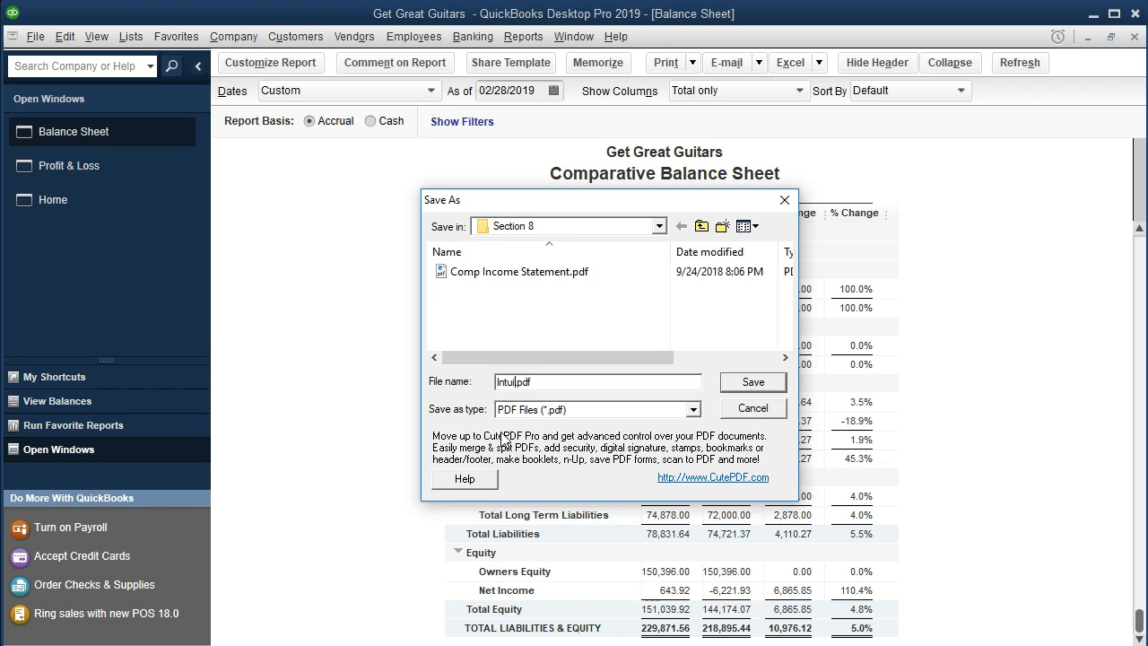
pyautogui.write('Comp Balance Sheet')
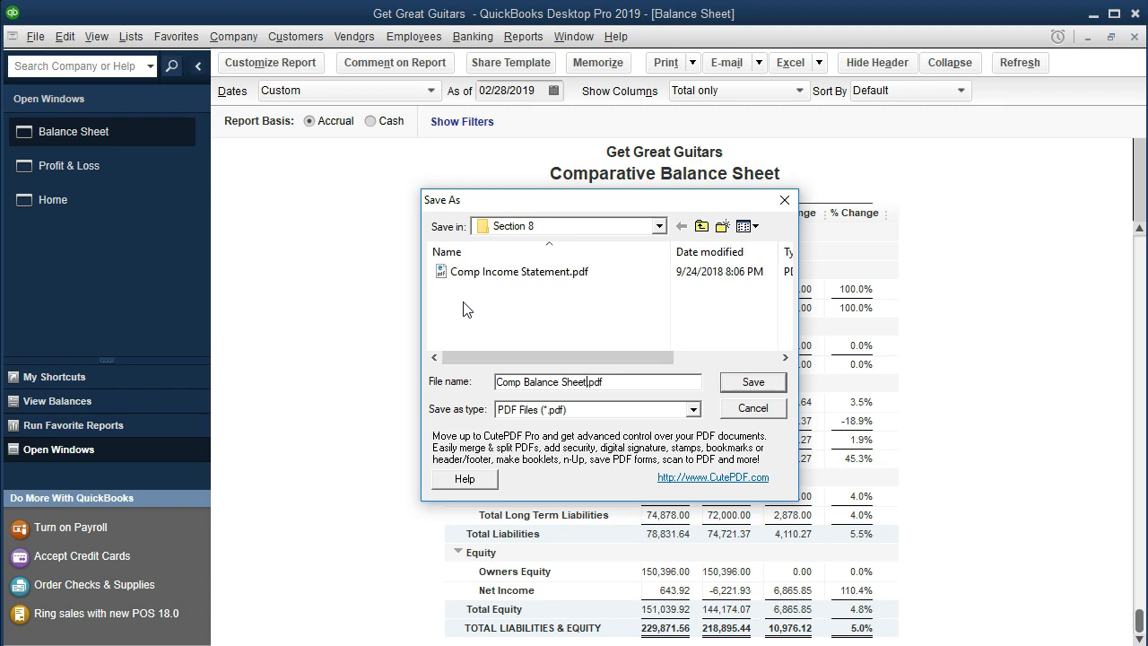
pyautogui.click(753, 381)
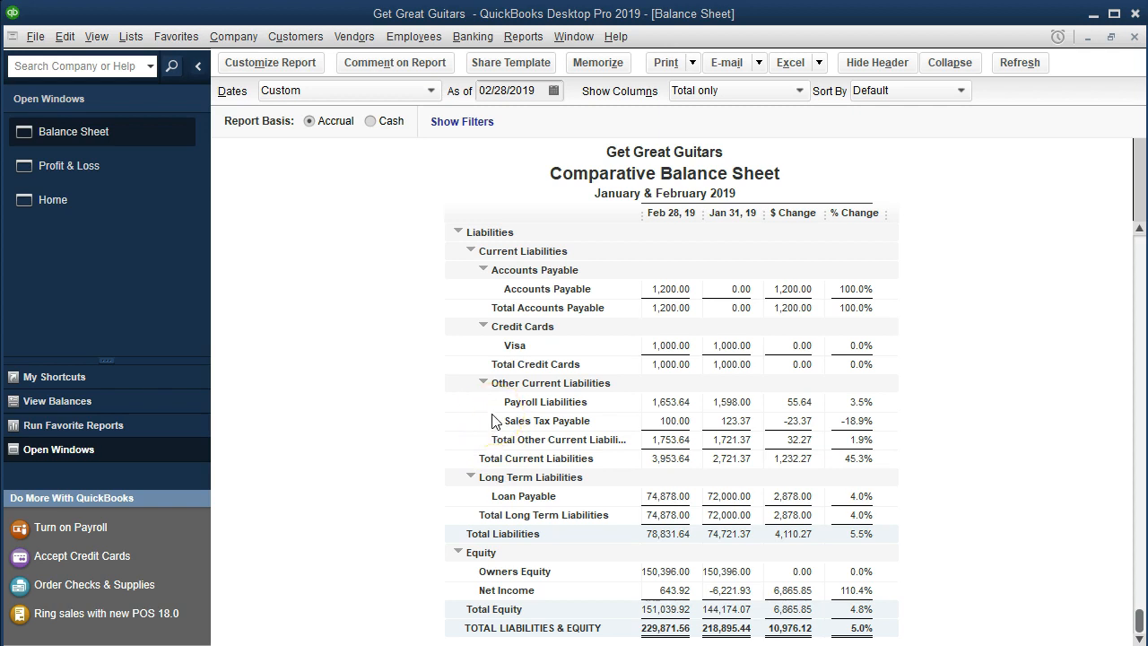
# Step: Read through the whole Comparative Balance Sheet, from the assets to total liabilities and equity
pyautogui.scroll(7, 585, 380)
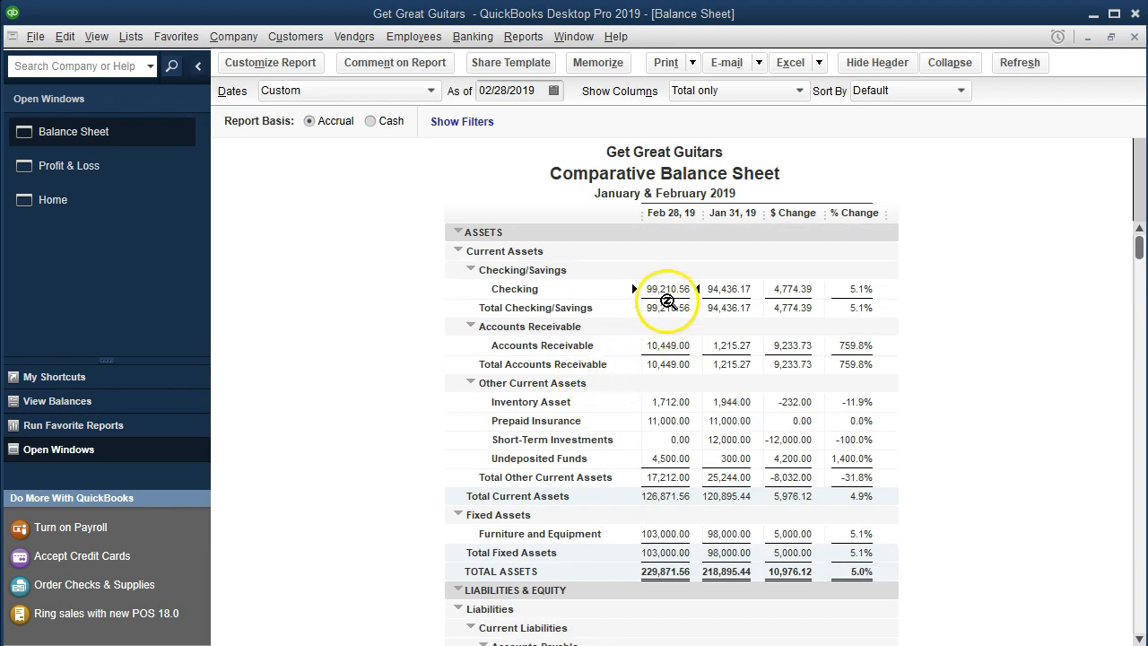
pyautogui.scroll(-1, 628, 356)
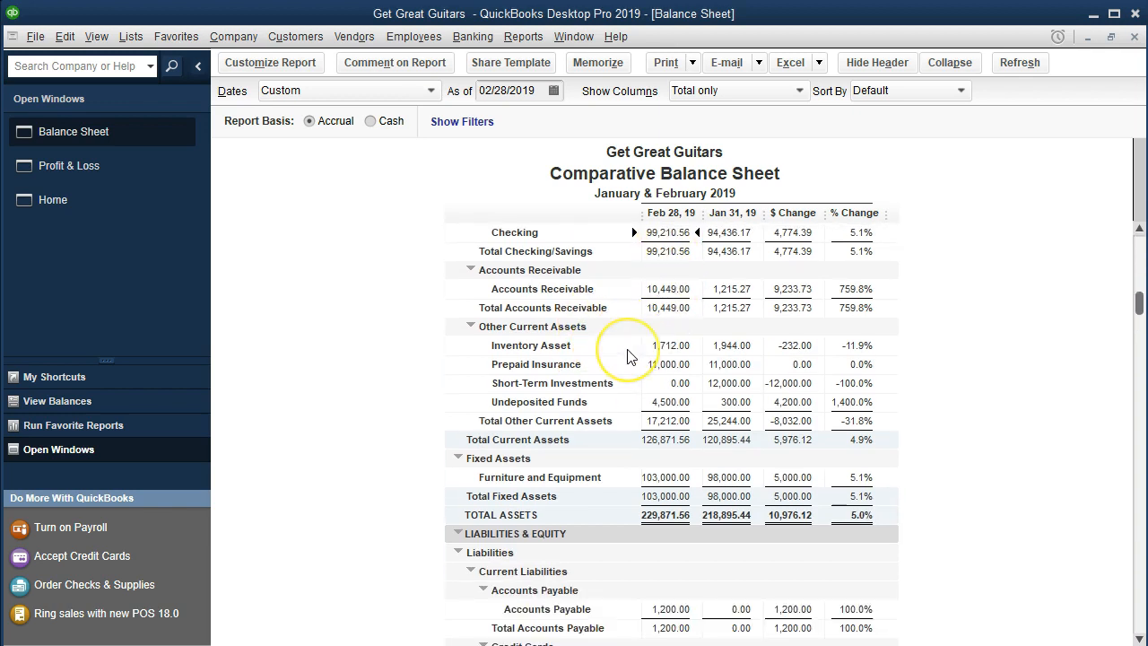
pyautogui.scroll(-1, 628, 356)
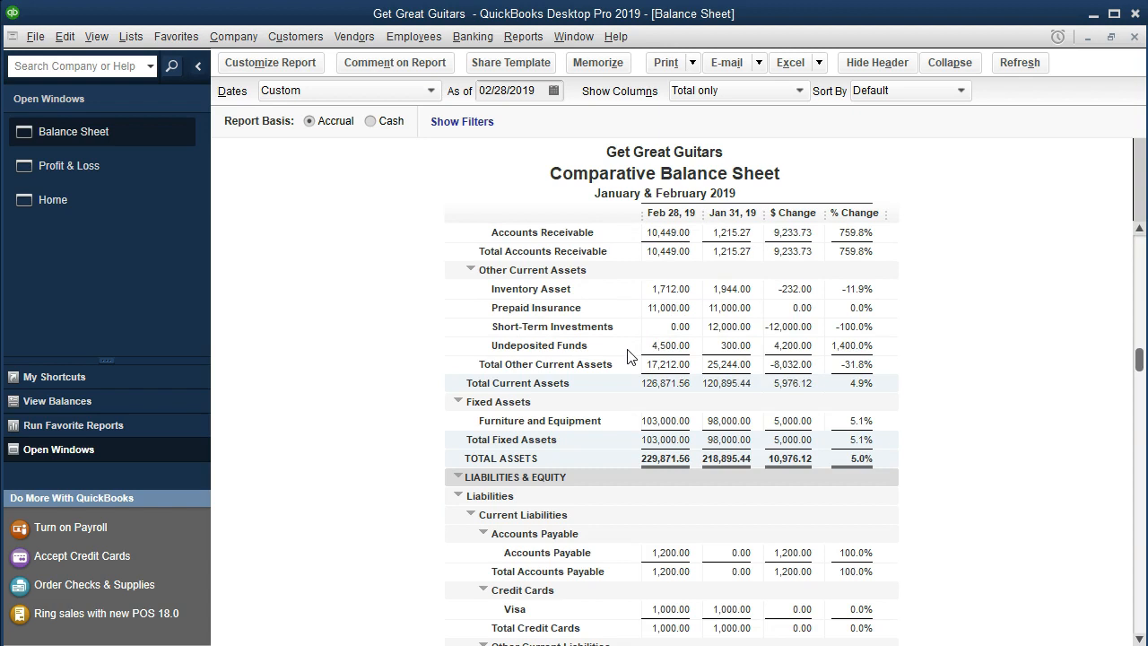
pyautogui.scroll(-2, 628, 356)
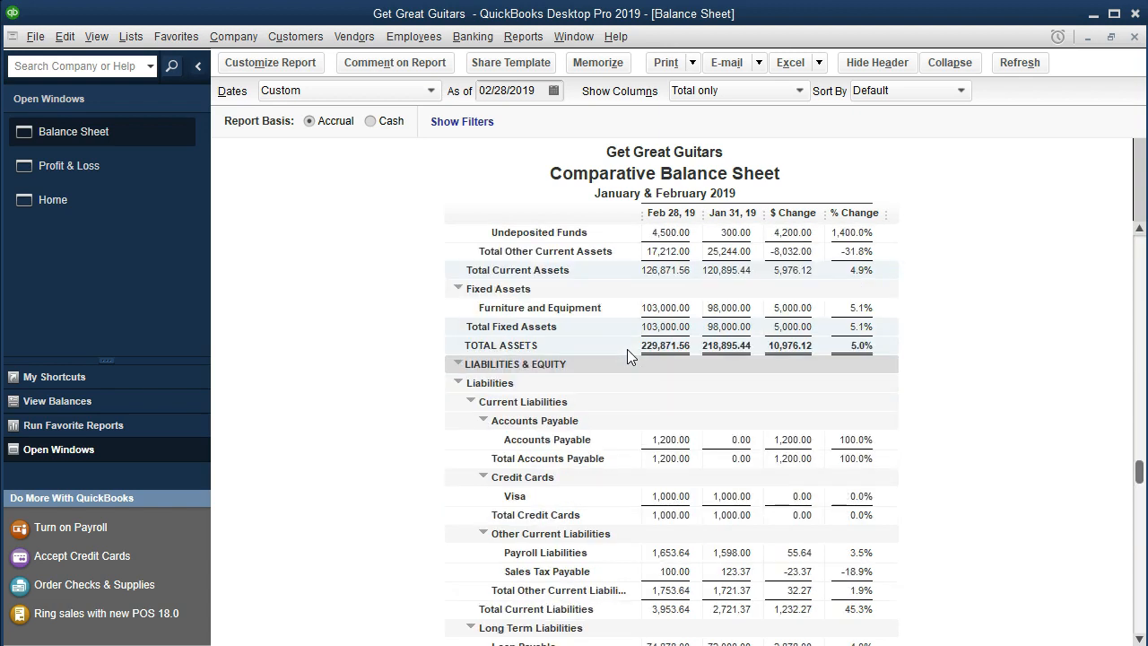
pyautogui.scroll(-1, 628, 356)
pyautogui.scroll(-2, 628, 356)
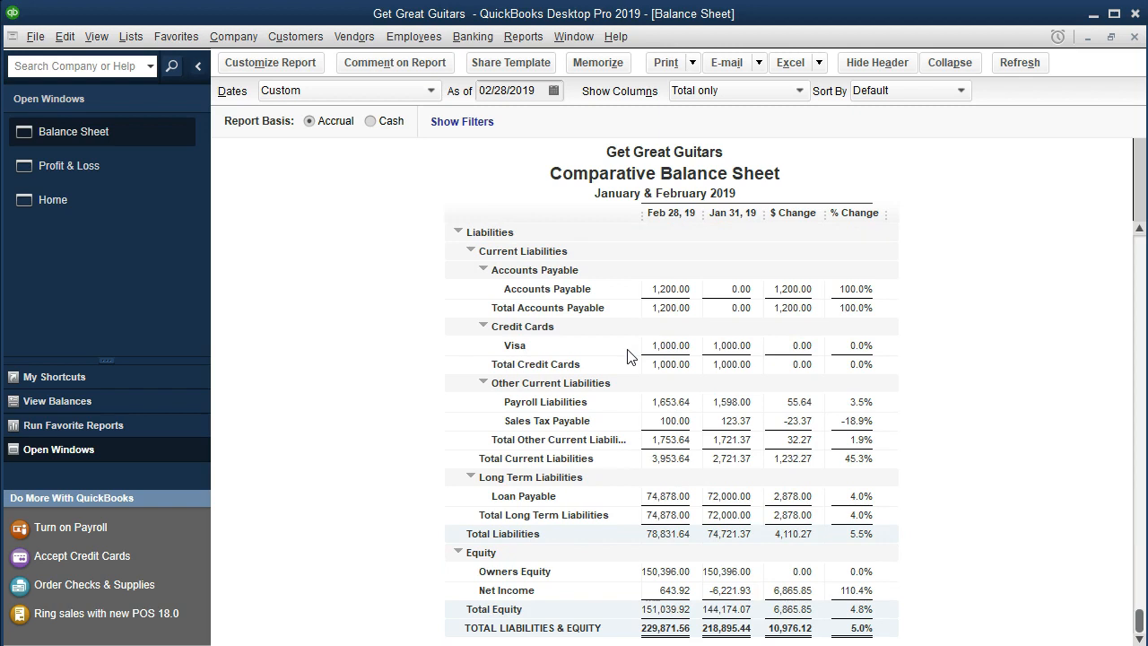
# Step: Examine the February balances of the asset accounts one by one, from Checking to Furniture and Equipment
pyautogui.scroll(7, 628, 356)
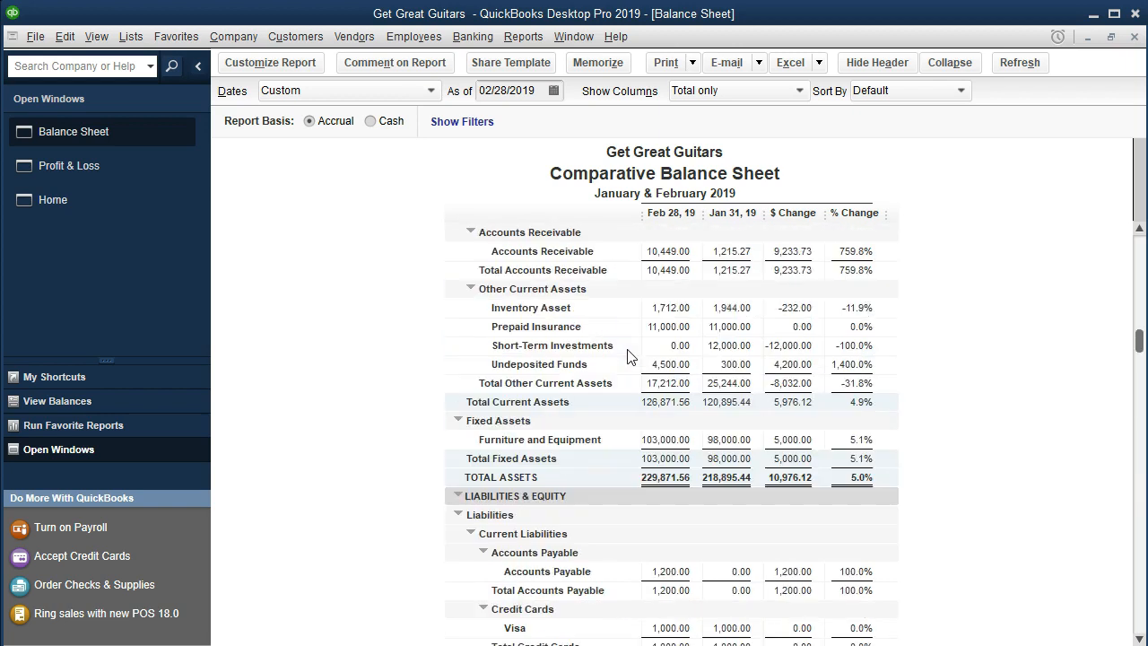
pyautogui.click(654, 289)
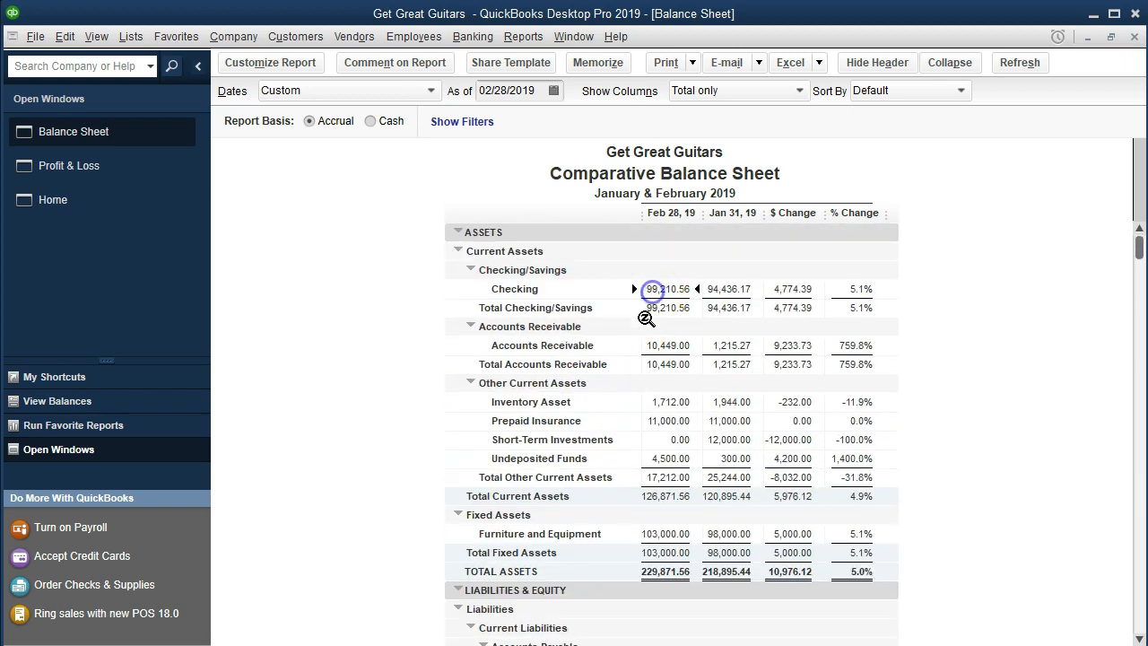
pyautogui.click(653, 344)
pyautogui.click(642, 403)
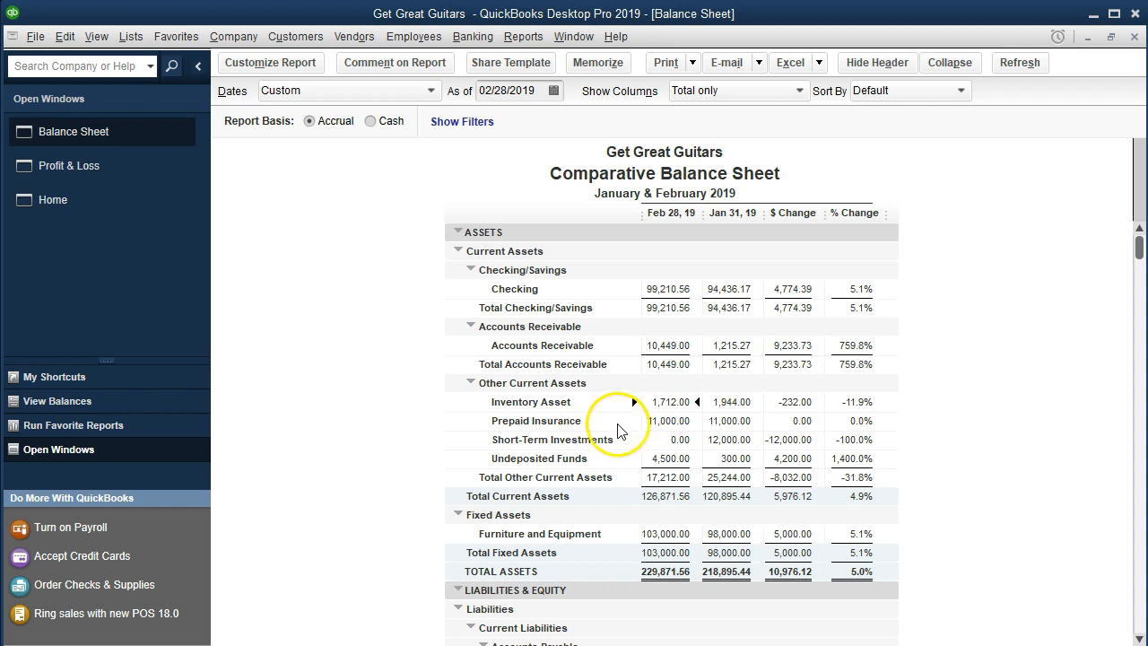
pyautogui.click(654, 418)
pyautogui.click(587, 465)
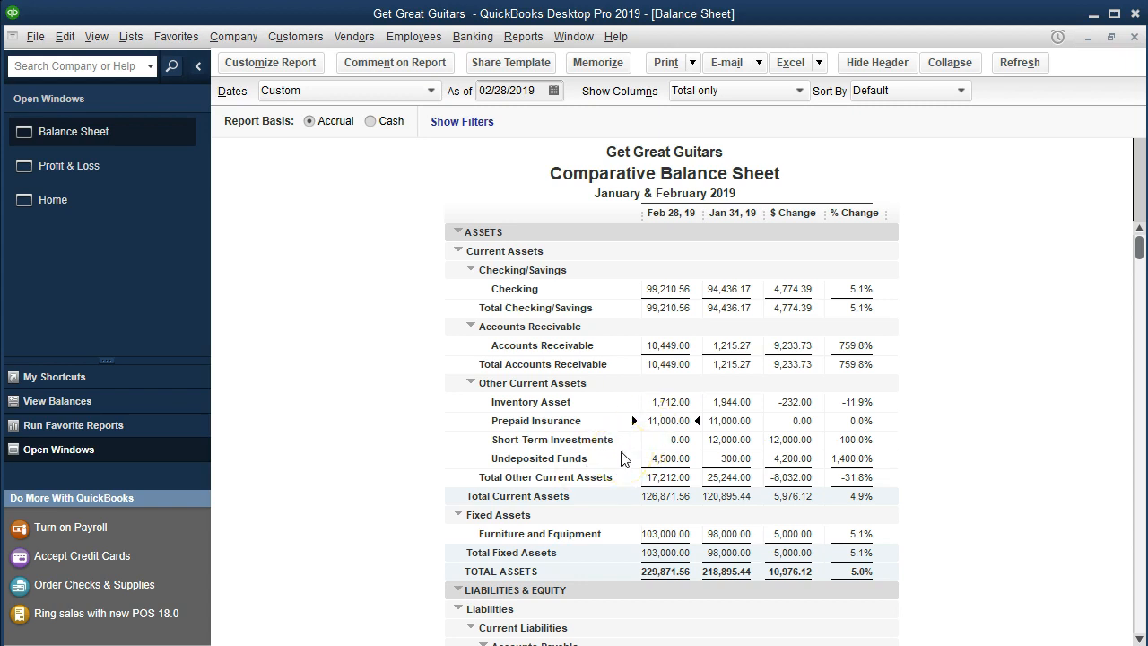
pyautogui.scroll(-1, 625, 459)
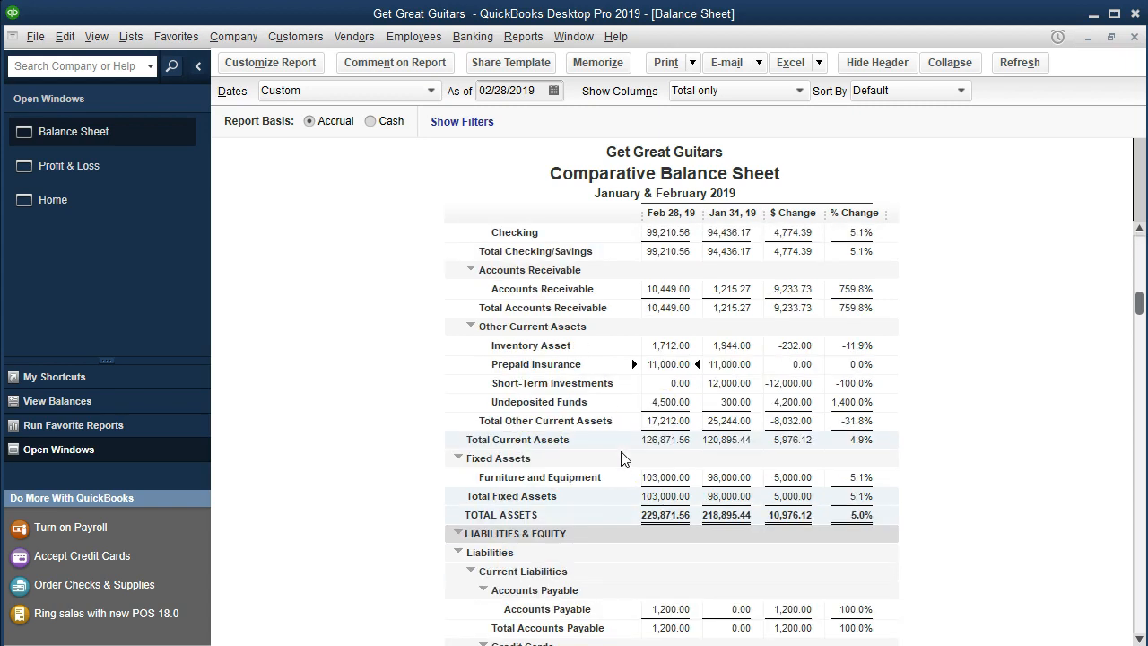
pyautogui.click(647, 406)
pyautogui.scroll(-1, 599, 474)
pyautogui.click(635, 422)
# Step: Examine the February balances of the liability and equity accounts, from Accounts Payable to Owners Equity
pyautogui.scroll(-3, 603, 462)
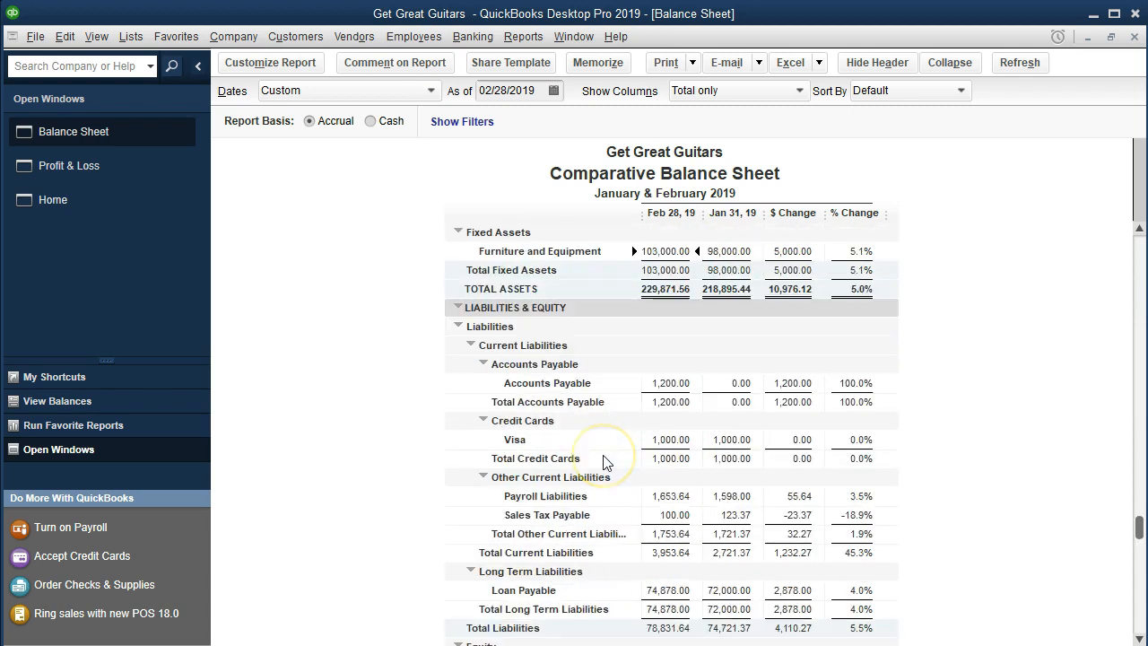
pyautogui.scroll(-1, 604, 462)
pyautogui.click(648, 326)
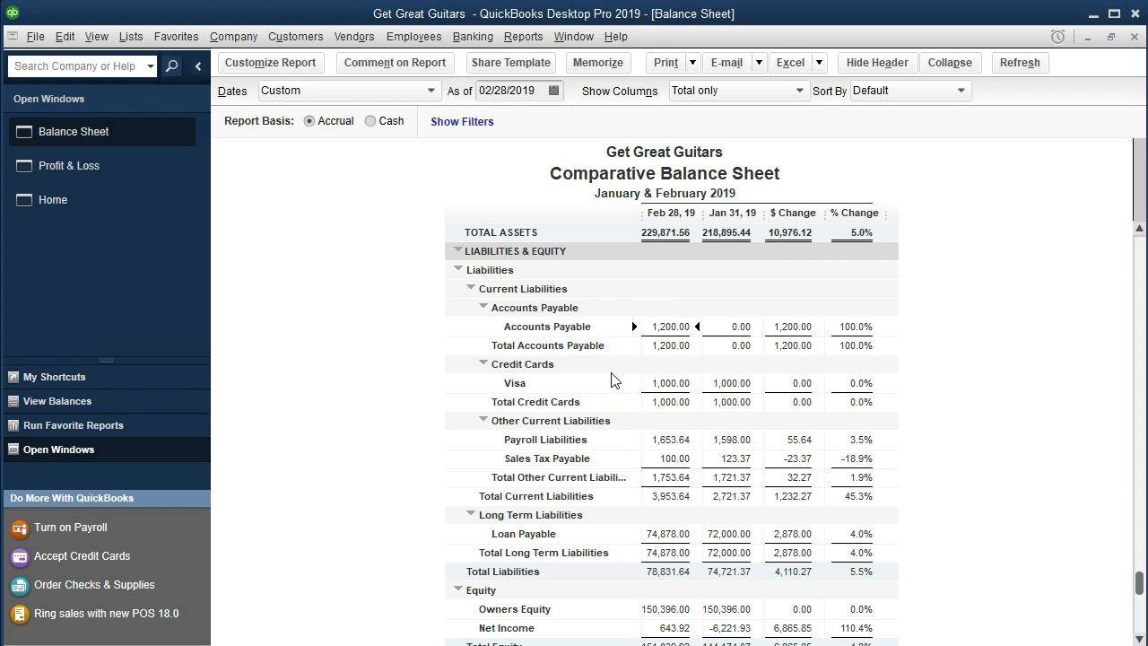
pyautogui.click(647, 383)
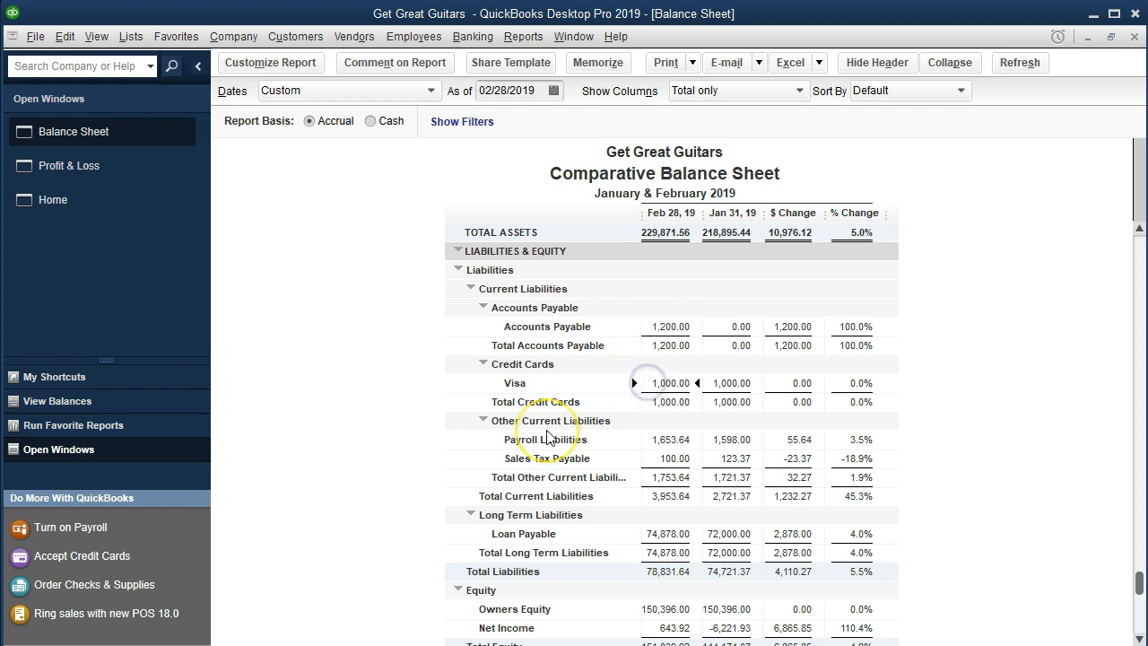
pyautogui.click(650, 439)
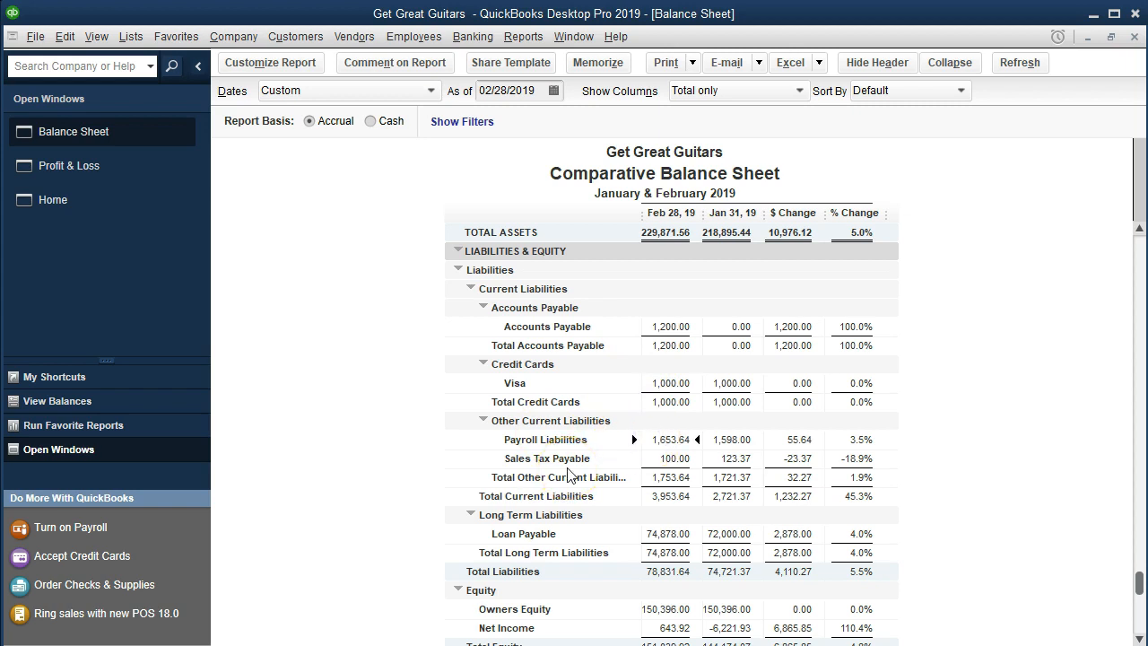
pyautogui.click(632, 459)
pyautogui.scroll(-1, 587, 499)
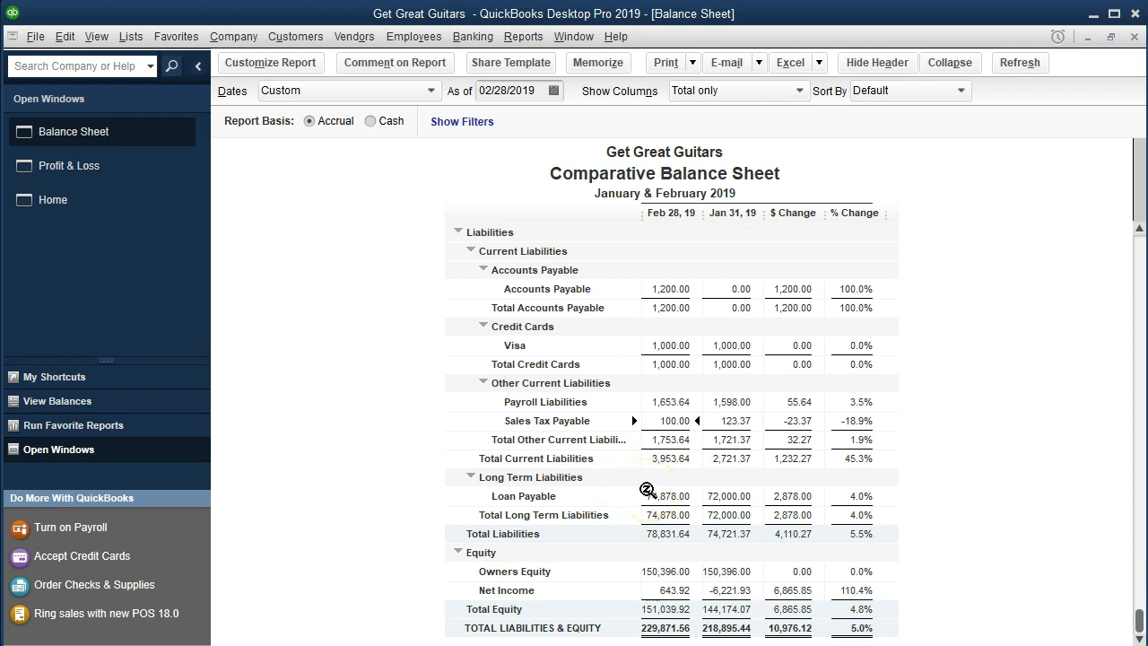
pyautogui.click(647, 490)
pyautogui.click(636, 497)
pyautogui.click(648, 566)
# Step: Return to the Comparative Income Statement and examine its February income and Cost of Goods Sold amounts
pyautogui.click(100, 170)
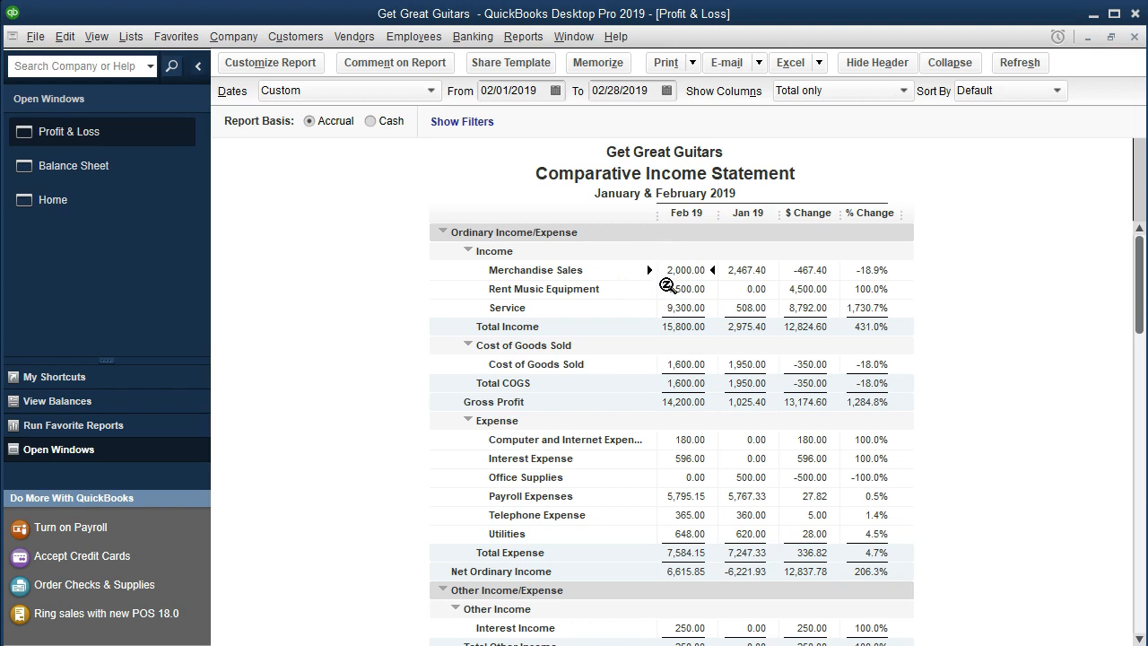
pyautogui.click(665, 305)
pyautogui.click(645, 307)
pyautogui.click(653, 363)
# Step: Examine the February expense amounts on the income statement, from Computer and Internet Expenses to Utilities
pyautogui.scroll(-1, 634, 395)
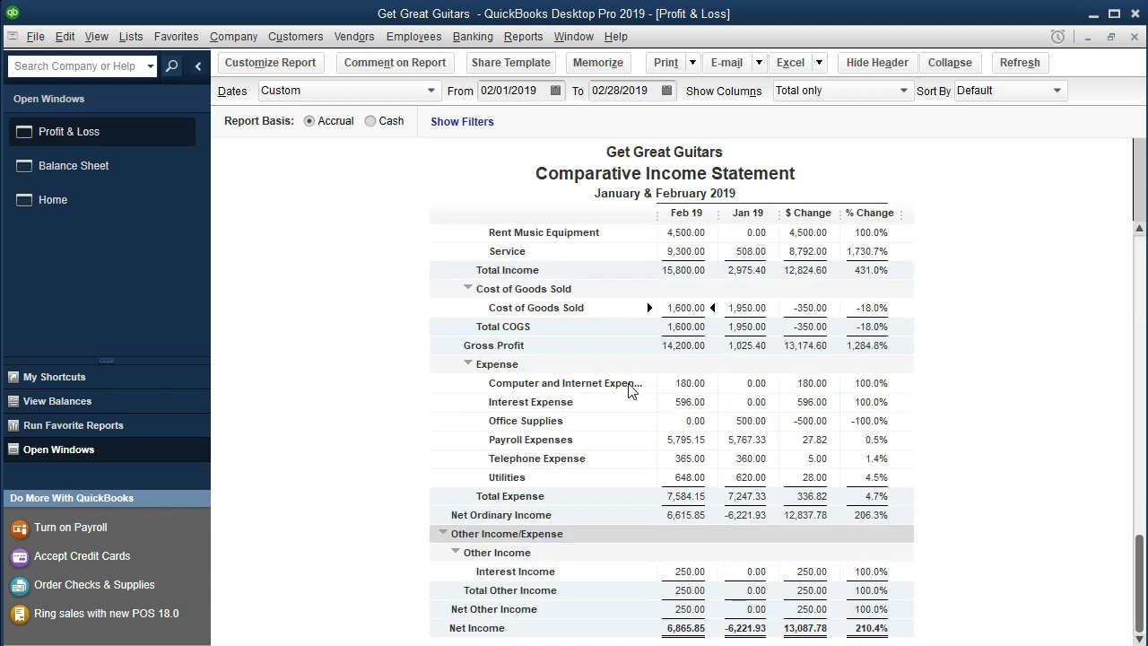
pyautogui.click(667, 382)
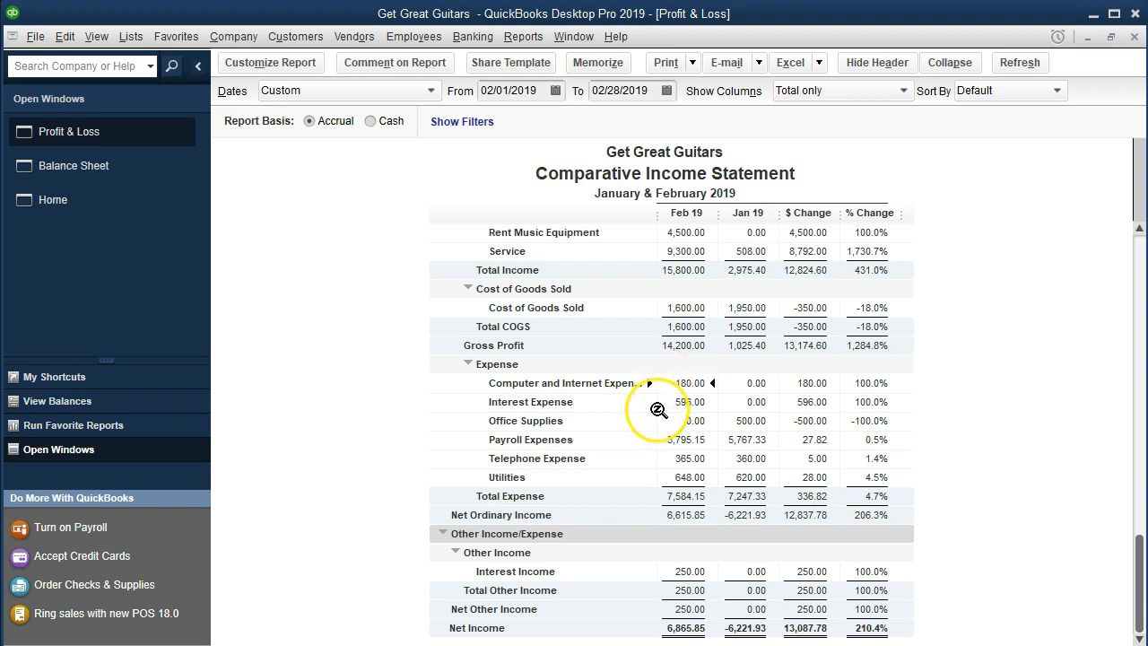
pyautogui.click(658, 403)
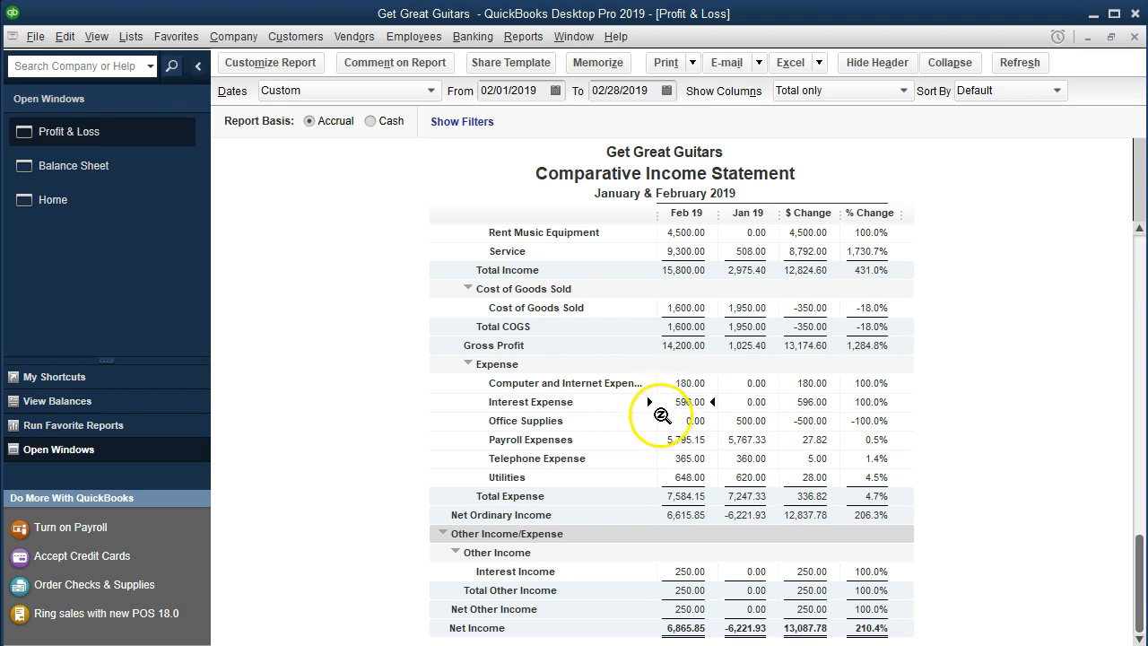
pyautogui.click(658, 421)
pyautogui.click(662, 439)
pyautogui.click(663, 457)
pyautogui.click(666, 477)
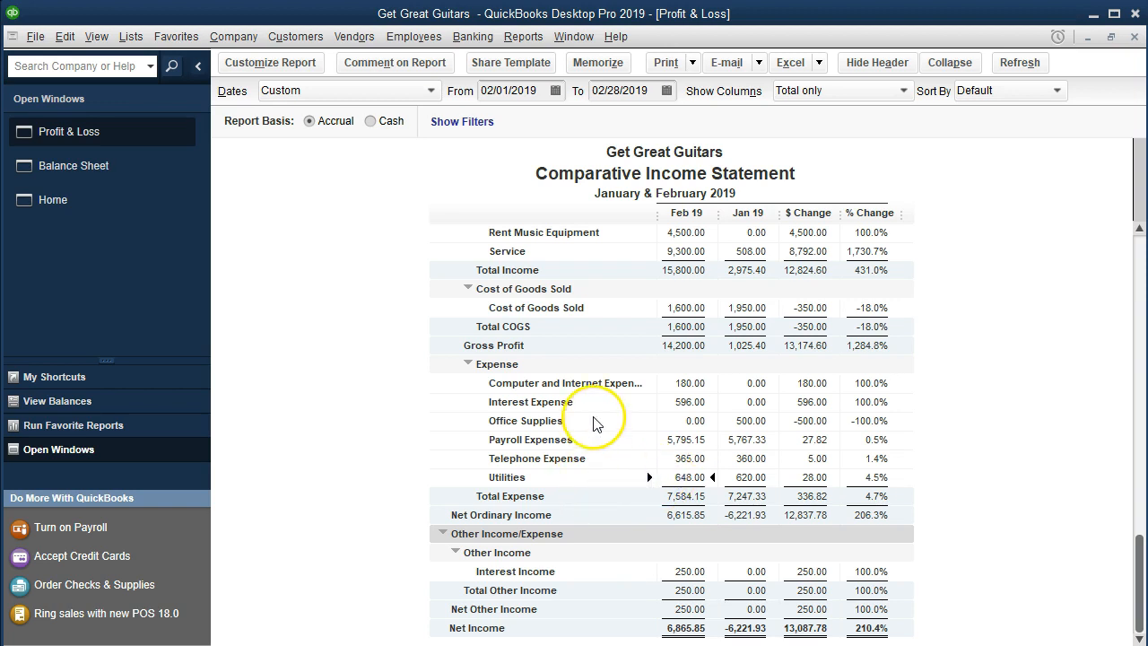
# Step: Check the February Interest Income on the income statement and open the Transaction List by Date report
pyautogui.click(663, 571)
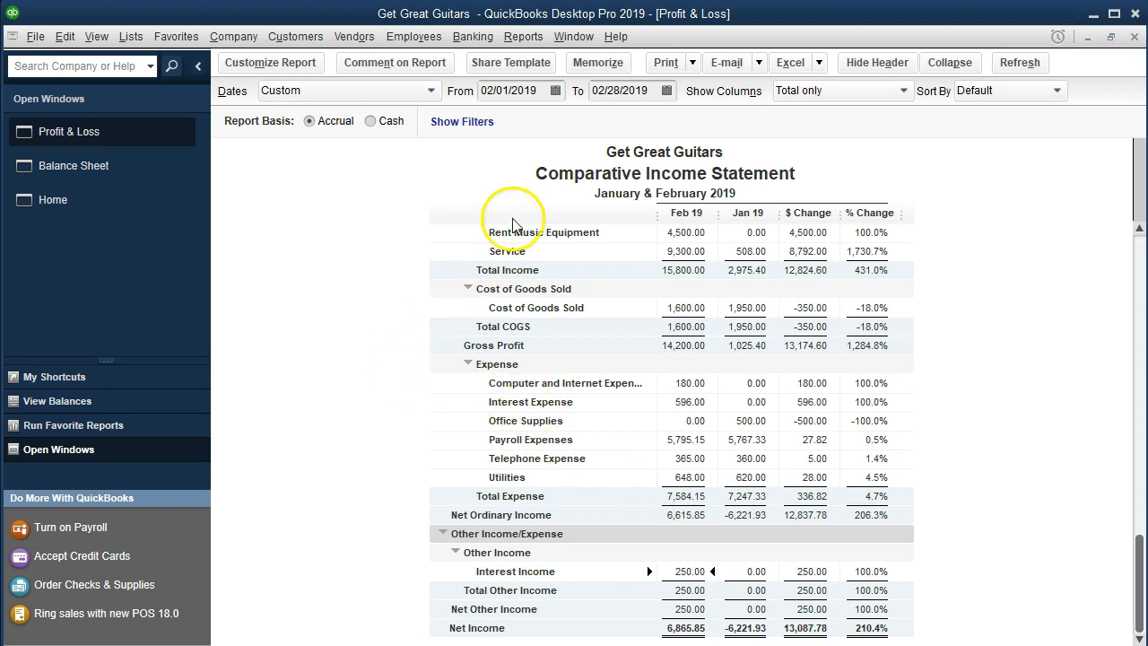
pyautogui.click(523, 35)
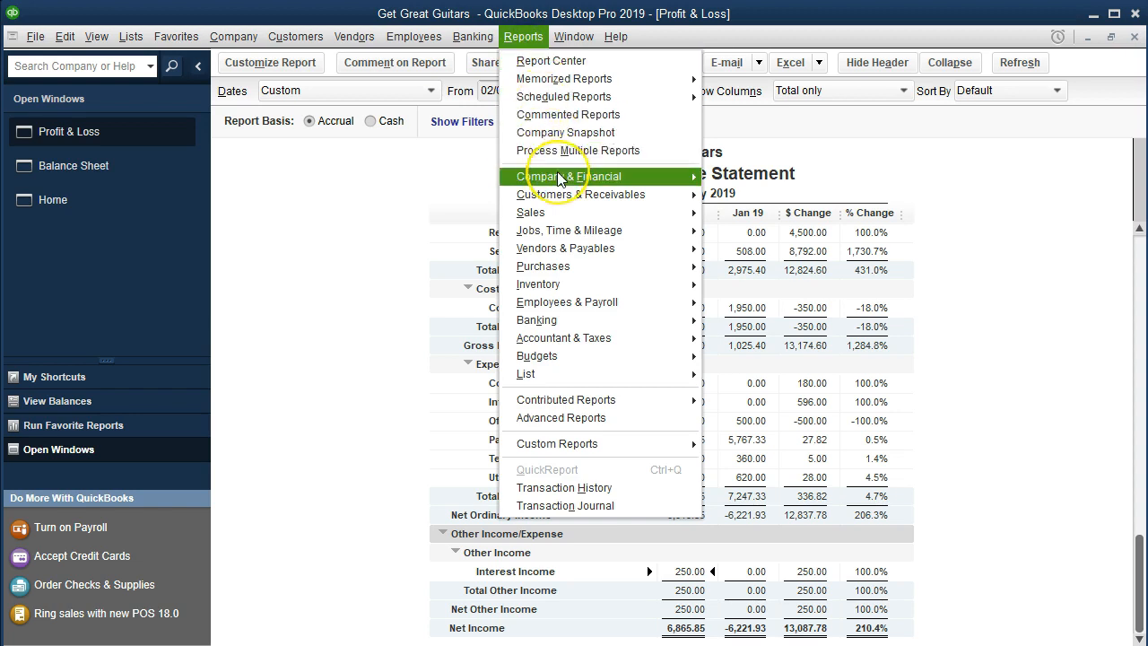
pyautogui.moveTo(560, 179)
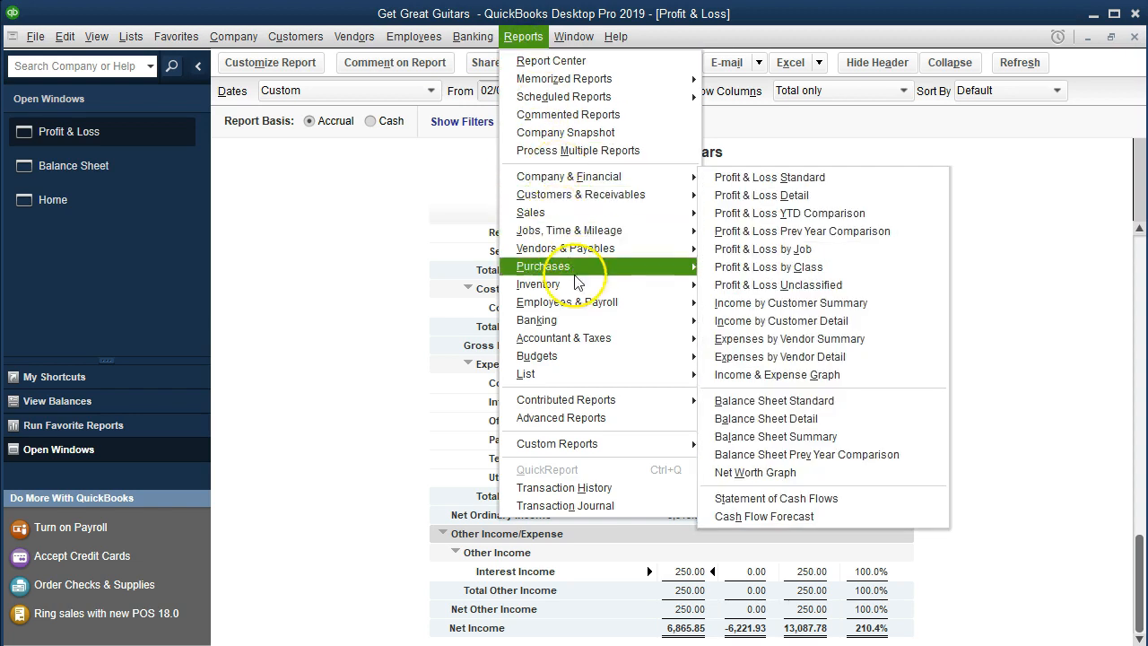
pyautogui.moveTo(547, 338)
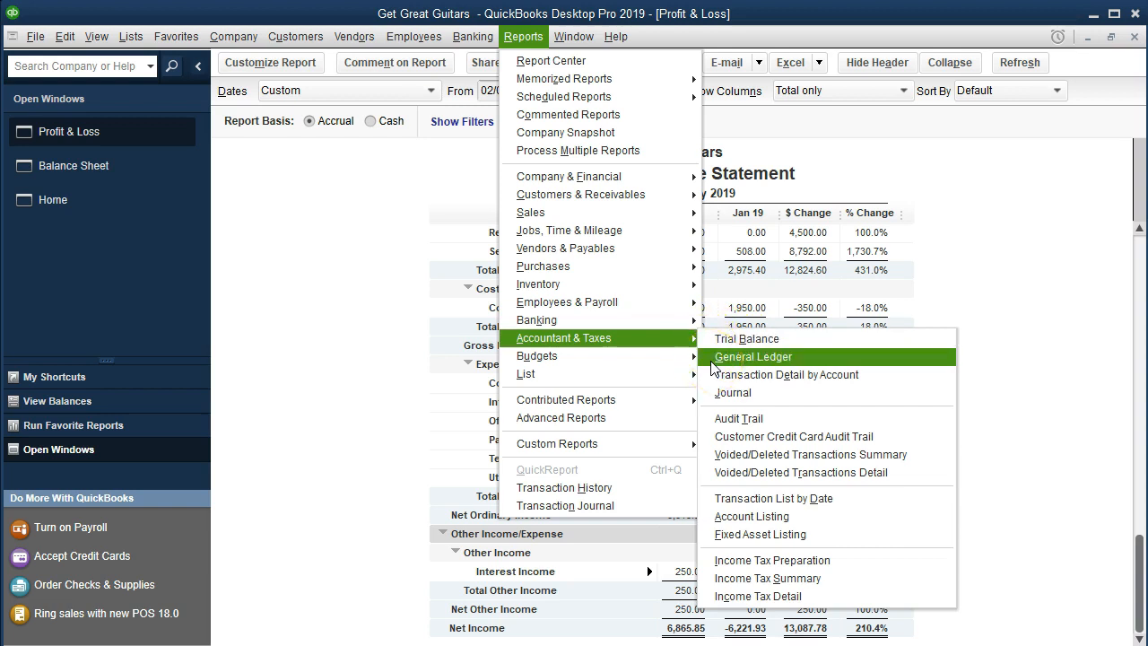
pyautogui.click(769, 499)
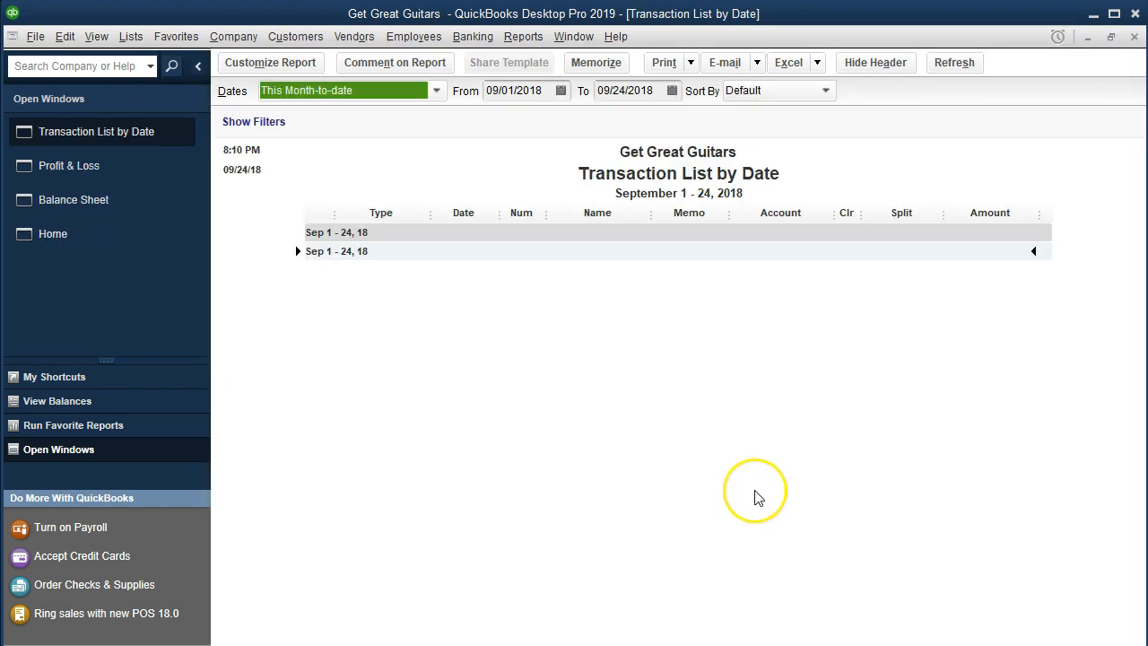
# Step: Set the Transaction List by Date report's date range from 02/01/2019 to 02/28/2019
pyautogui.press('Tab')
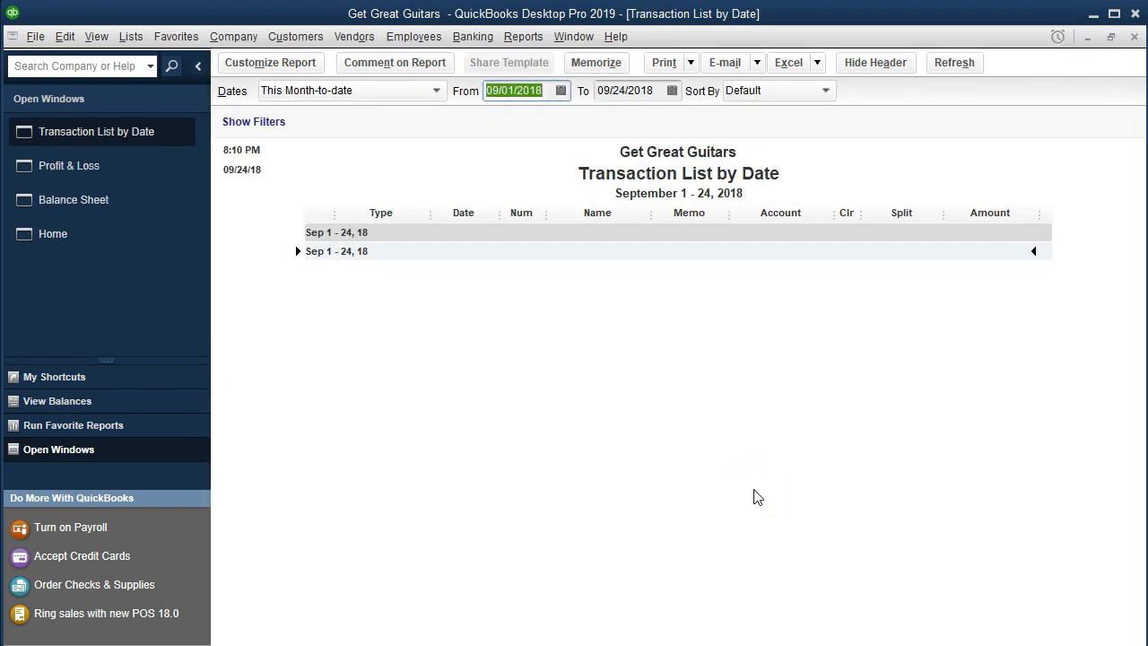
pyautogui.write('02')
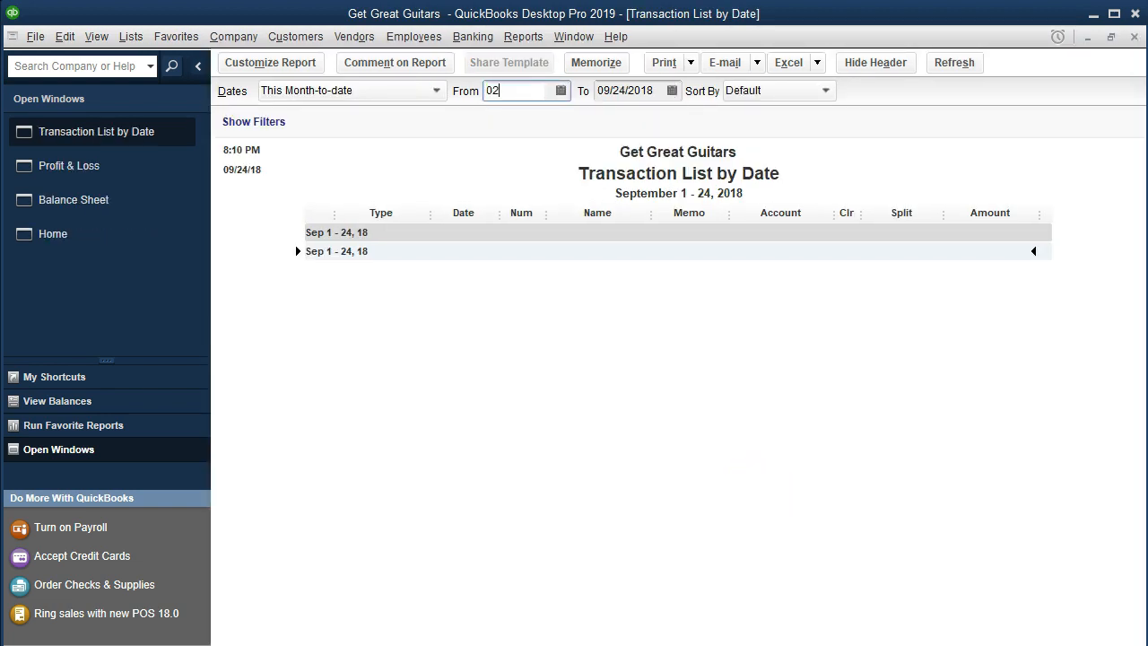
pyautogui.write('/01/2019')
pyautogui.press('Tab')
pyautogui.write('02/28/2019')
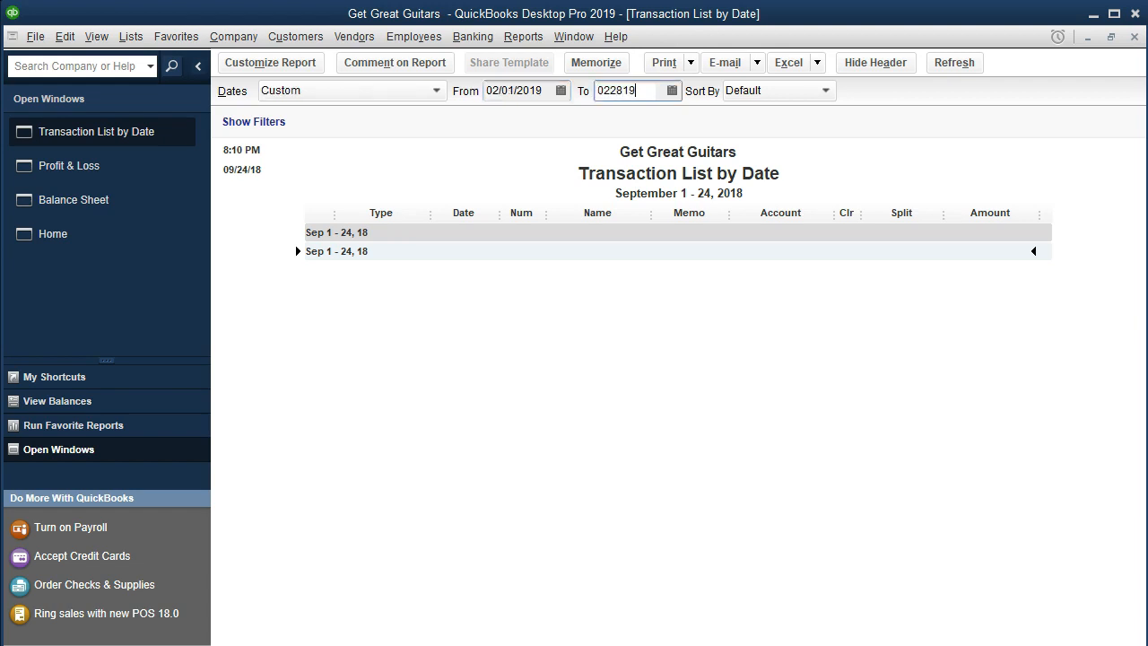
pyautogui.press('Tab')
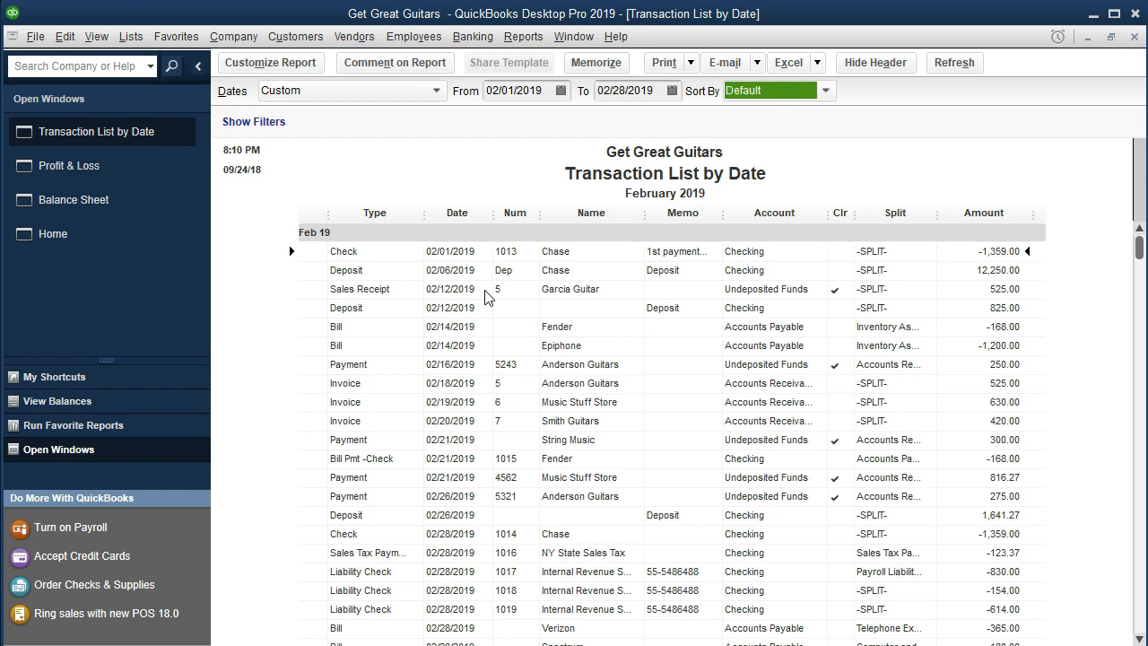
# Step: Examine the February 2019 transactions row by row, from the 02/01/2019 check to the final sales receipt on 02/28/2019
pyautogui.click(960, 257)
pyautogui.press('Down')
pyautogui.press('Down')
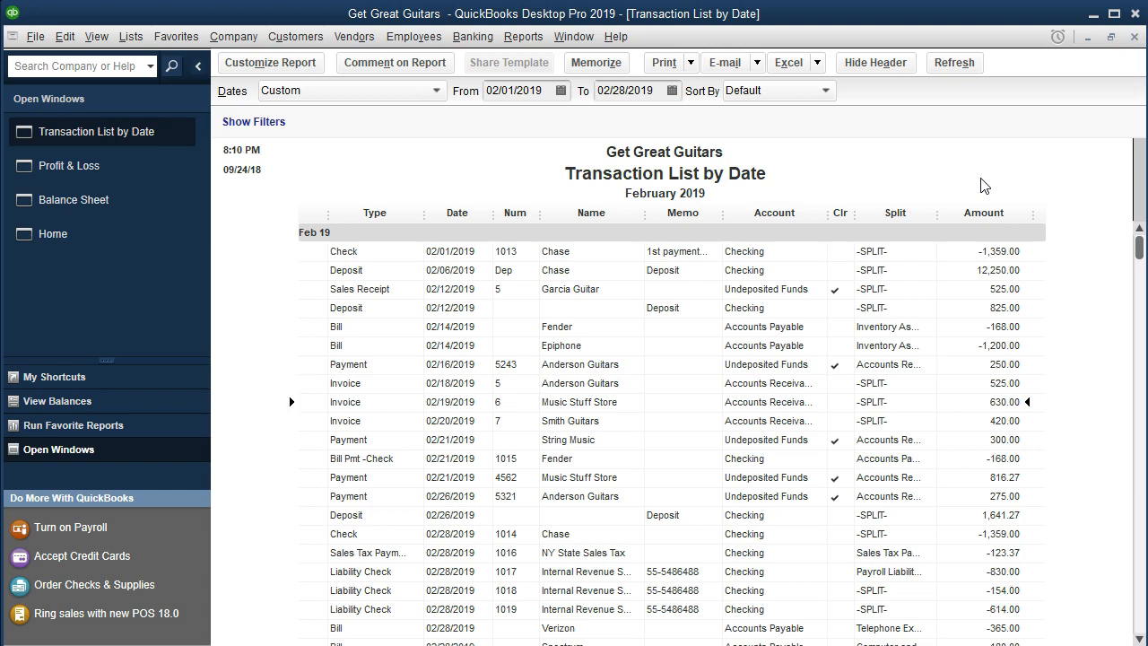
pyautogui.press('Down')
pyautogui.press('Down')
pyautogui.press('Down')
pyautogui.press('Down')
pyautogui.press('Down')
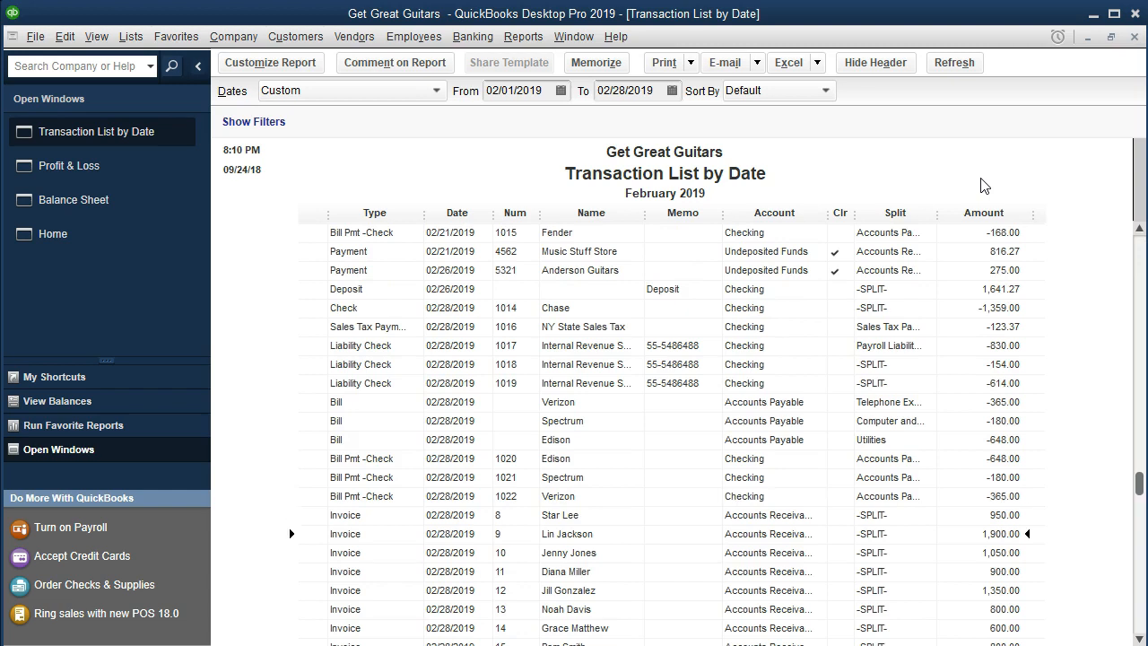
pyautogui.press('Down')
pyautogui.press('Down')
pyautogui.press('Down')
pyautogui.press('Down')
pyautogui.press('Down')
pyautogui.press('Down')
pyautogui.press('Down')
pyautogui.press('Down')
pyautogui.press('Down')
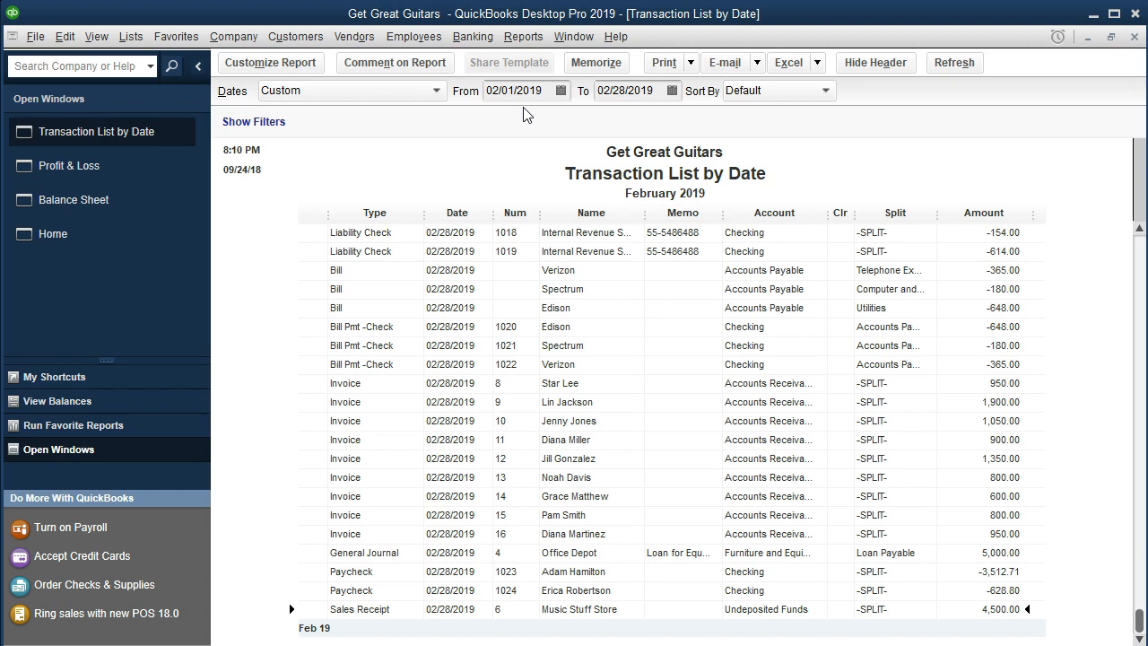
pyautogui.click(614, 95)
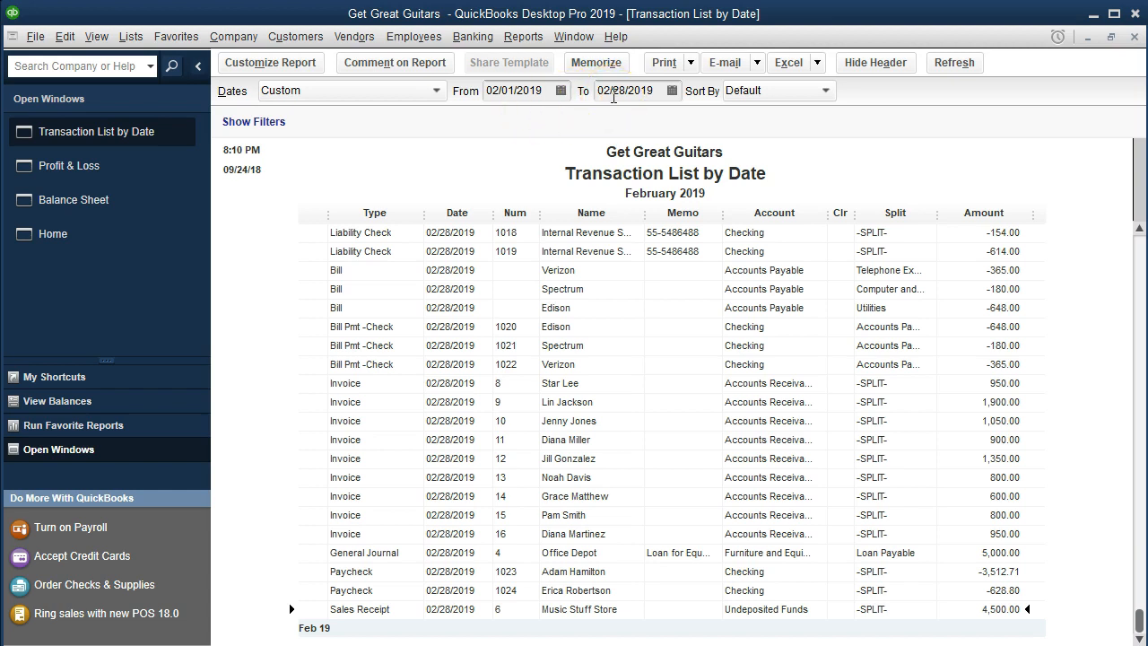